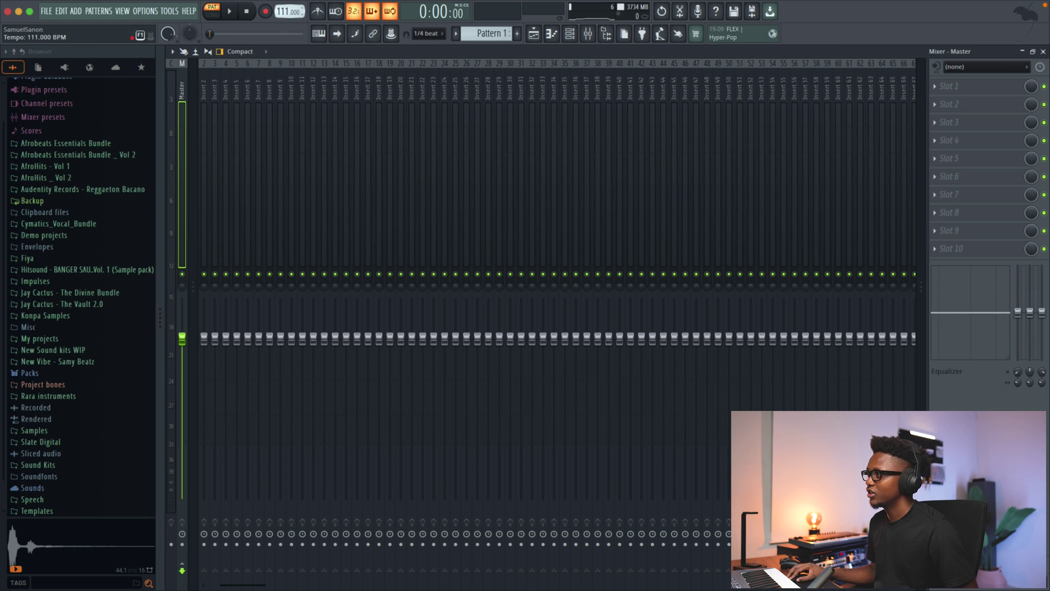
- Close the mixer and add a Scaler2 instrument channel
{"action": "left_click", "coordinate": [1045, 51]}
{"action": "left_click", "coordinate": [328, 160]}
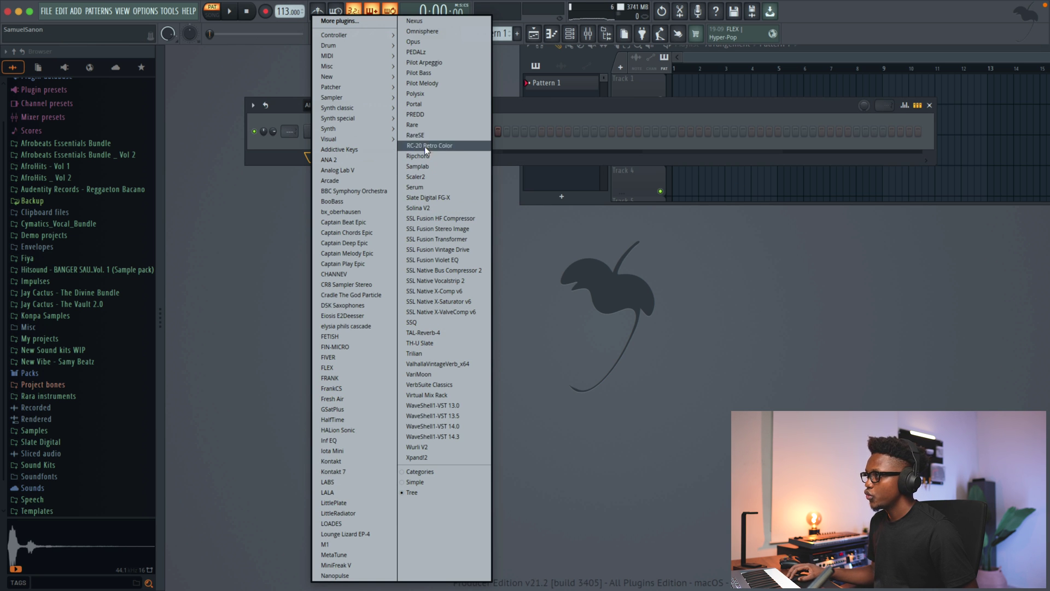
{"action": "left_click", "coordinate": [416, 177]}
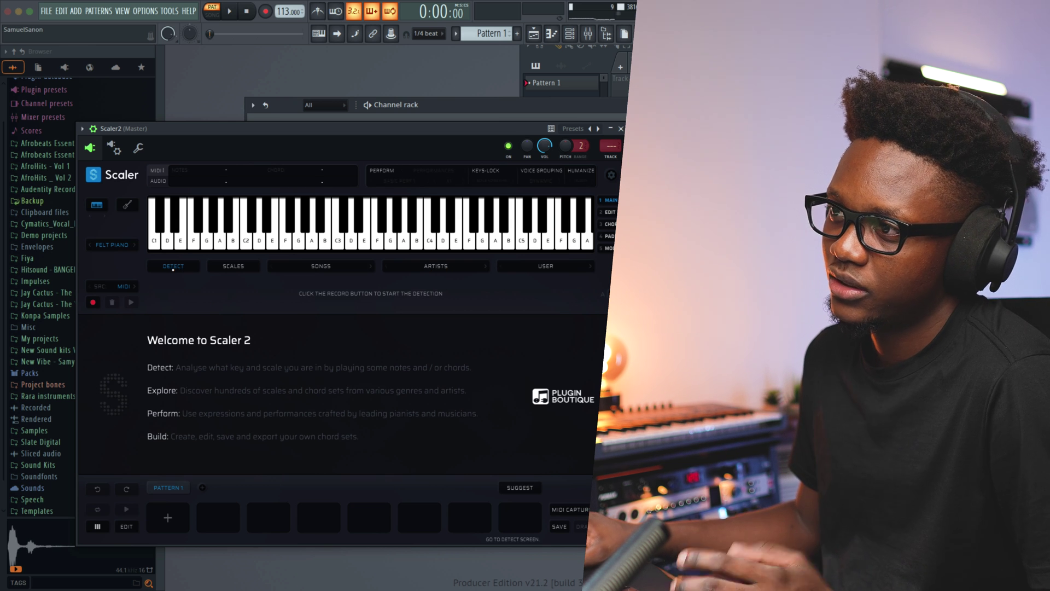
- Filter Scaler's scales by root note F and minor scale, and load the F minor scale's chords
{"action": "left_click", "coordinate": [233, 266]}
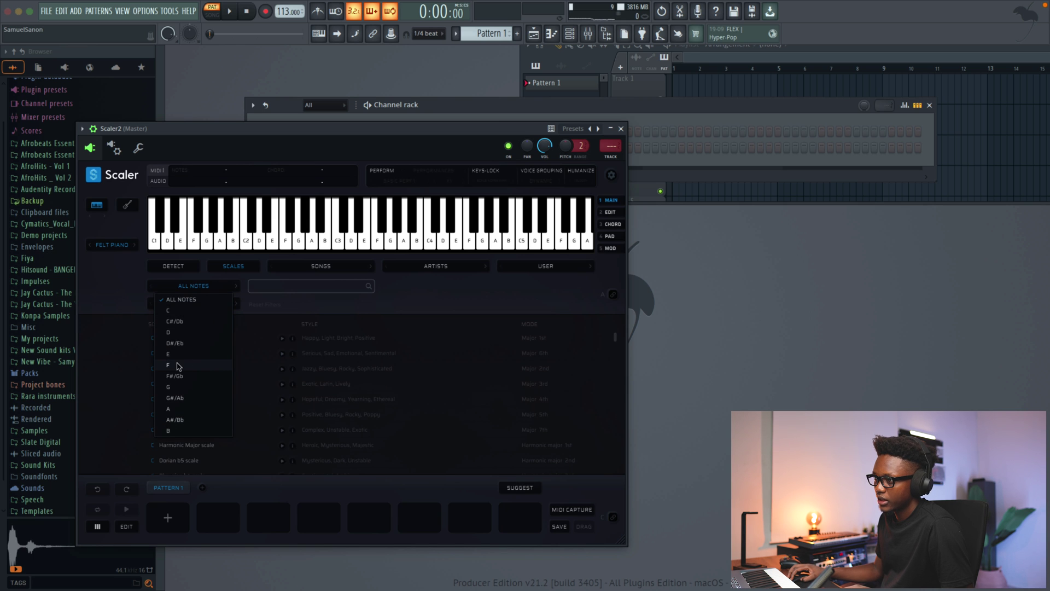
{"action": "left_click", "coordinate": [191, 304]}
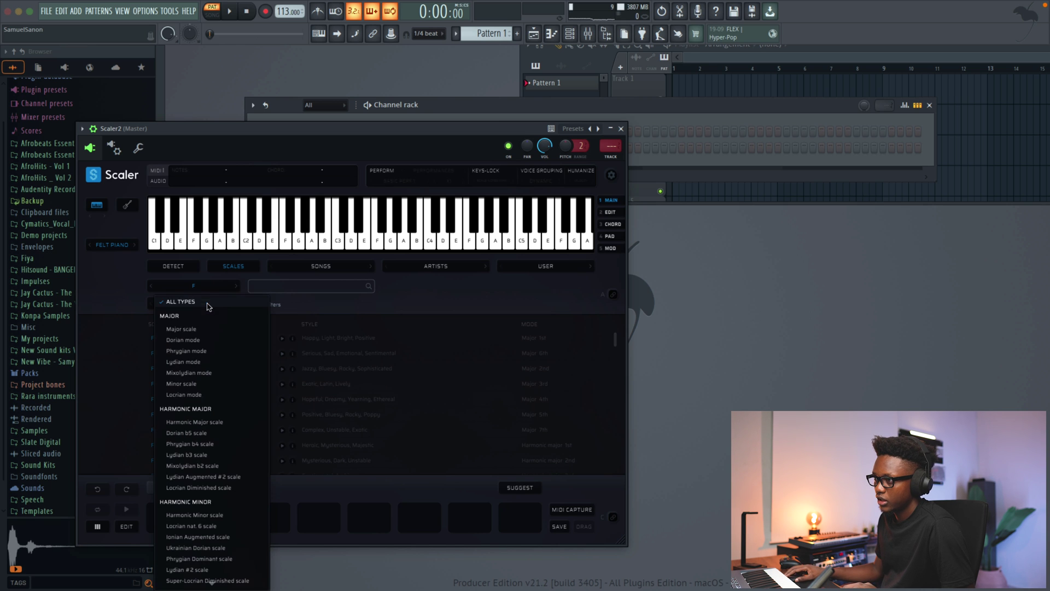
{"action": "left_click", "coordinate": [198, 384]}
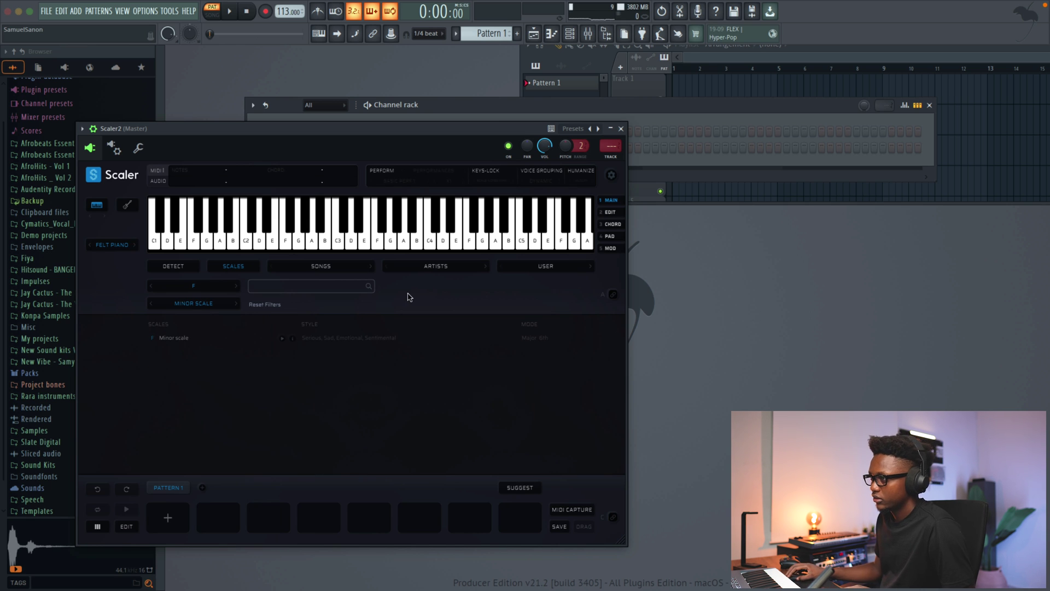
{"action": "left_click", "coordinate": [171, 340]}
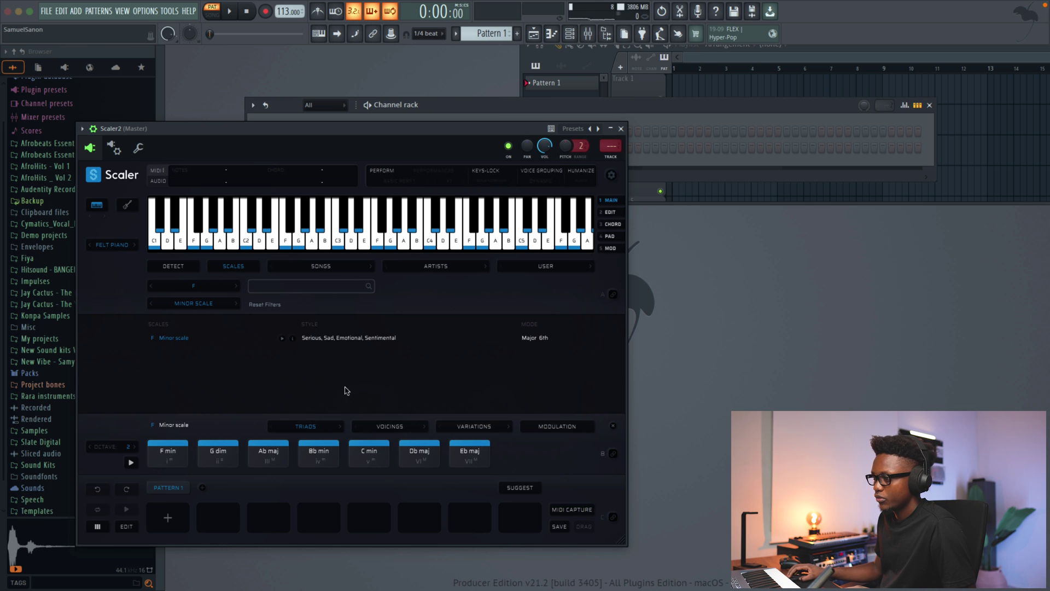
- Audition the F minor scale's triads from Ab maj through Eb maj
{"action": "left_click", "coordinate": [264, 462]}
{"action": "left_click", "coordinate": [304, 461]}
{"action": "left_click", "coordinate": [370, 459]}
{"action": "left_click", "coordinate": [413, 464]}
{"action": "left_click", "coordinate": [453, 464]}
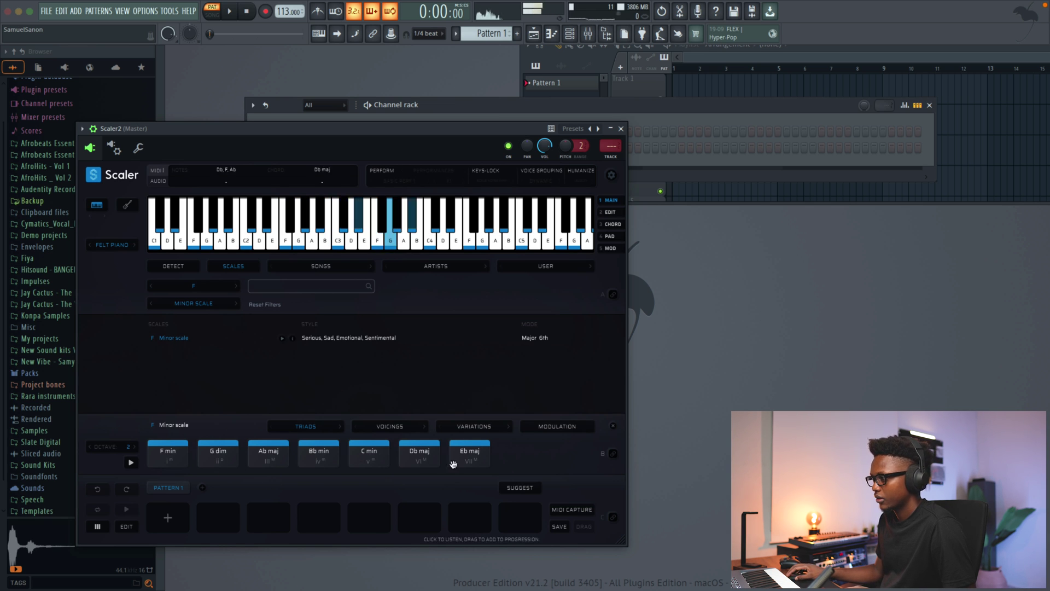
- Change the chord shape to 7ths and audition the resulting seventh chords
{"action": "left_click", "coordinate": [313, 431]}
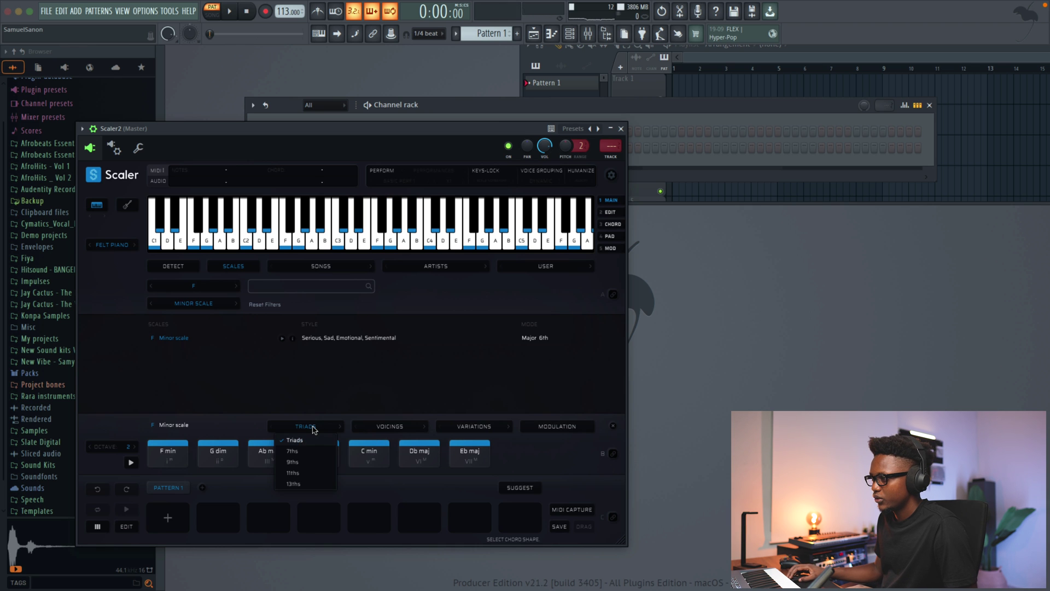
{"action": "left_click", "coordinate": [306, 450]}
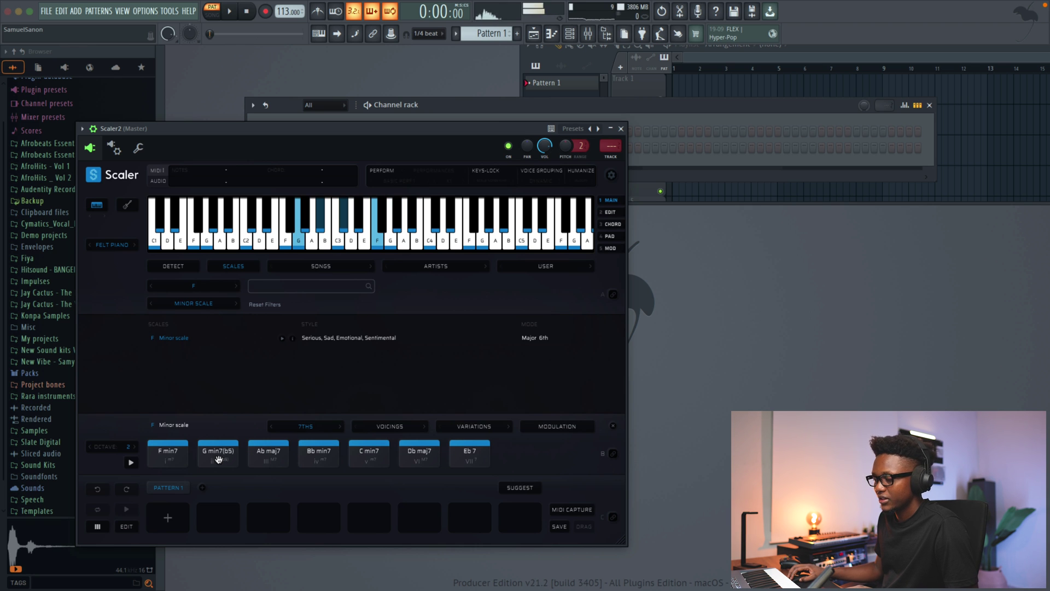
{"action": "left_click", "coordinate": [274, 457]}
{"action": "left_click", "coordinate": [318, 457]}
{"action": "left_click", "coordinate": [369, 459]}
{"action": "left_click", "coordinate": [409, 462]}
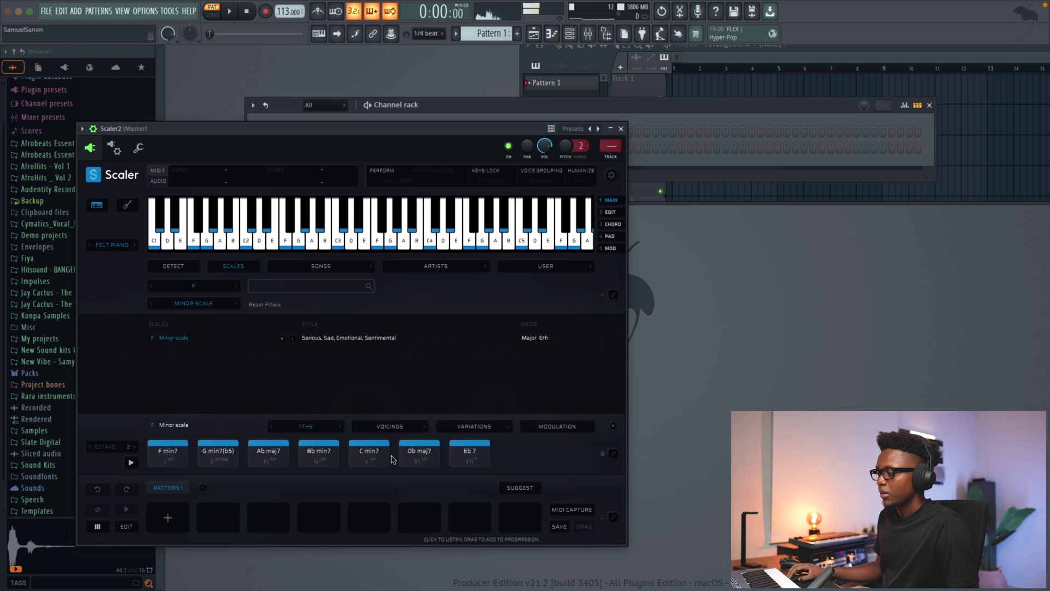
- Apply Voicing 2 to the scale's chords and audition several of them
{"action": "left_click", "coordinate": [396, 431]}
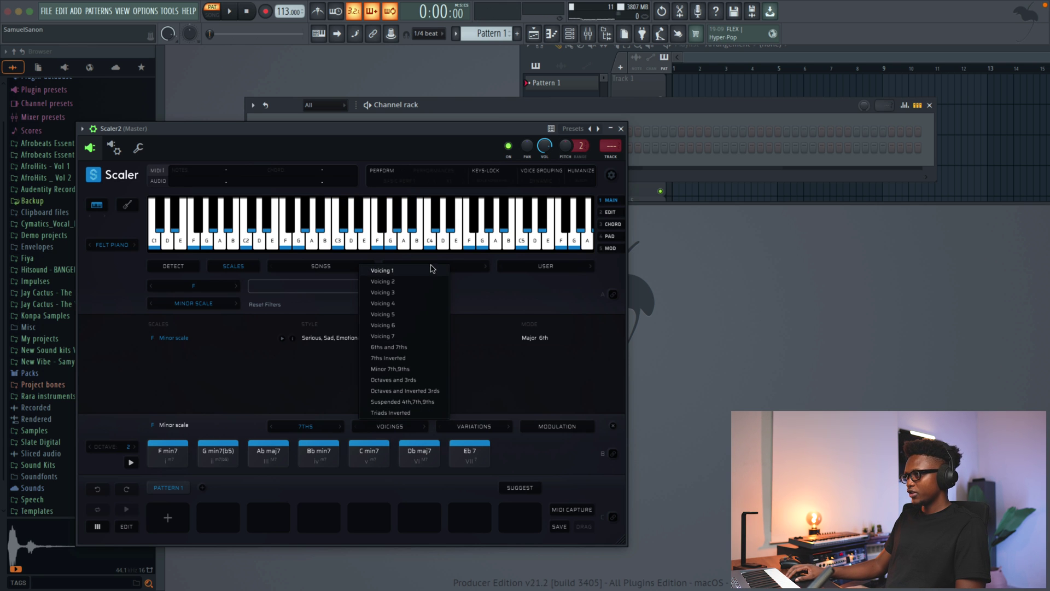
{"action": "left_click", "coordinate": [396, 281]}
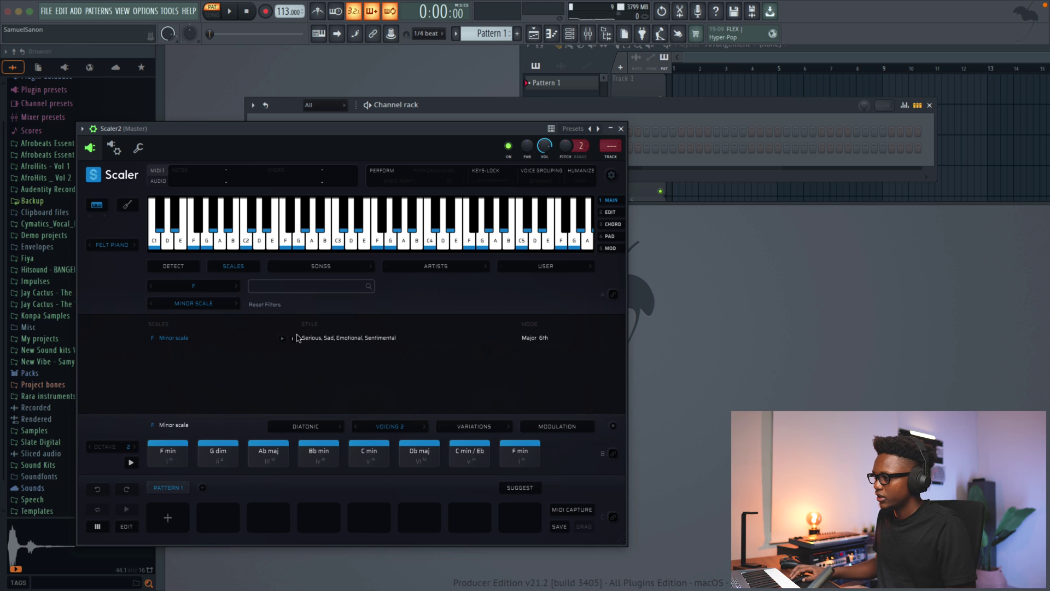
{"action": "left_click", "coordinate": [280, 458]}
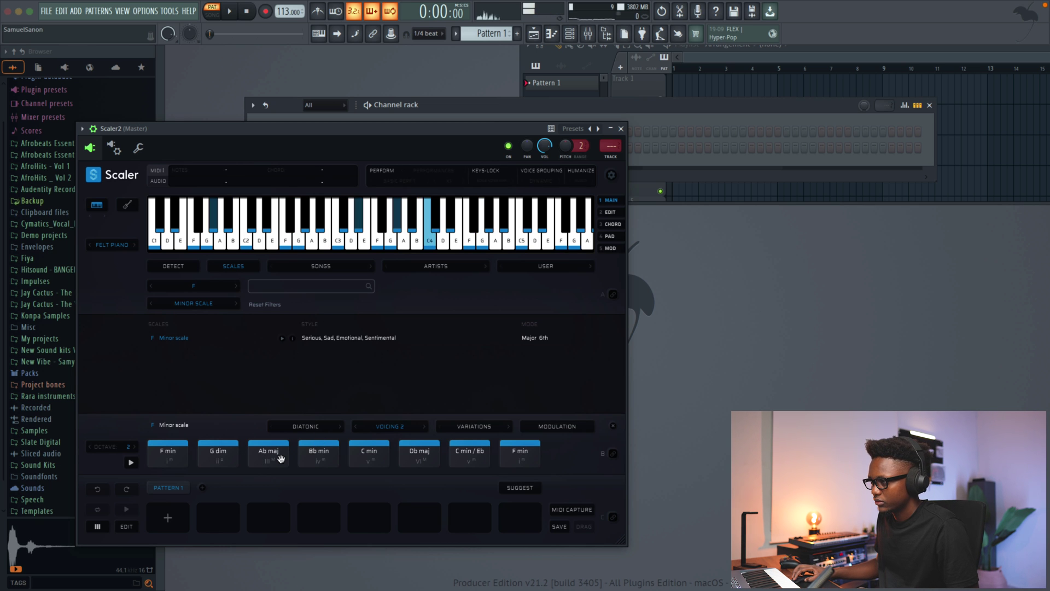
{"action": "left_click", "coordinate": [323, 455]}
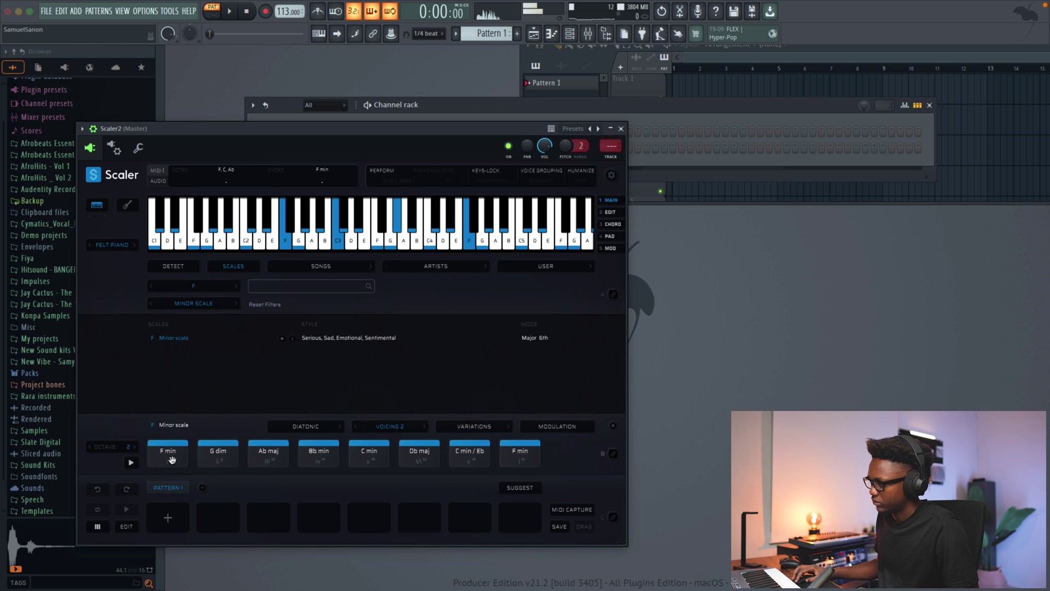
{"action": "left_click", "coordinate": [452, 446]}
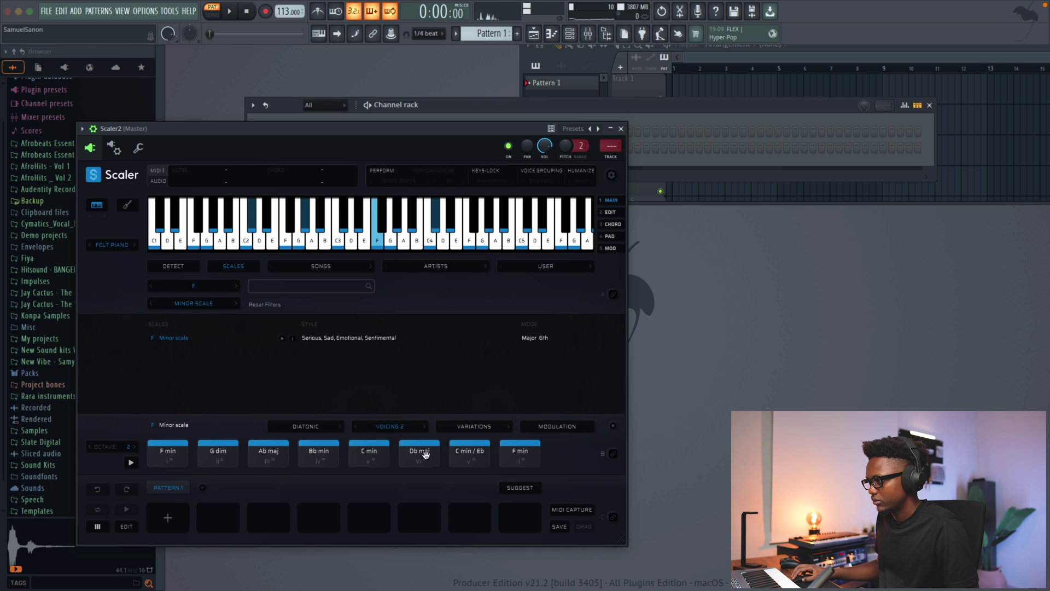
{"action": "left_click", "coordinate": [481, 451]}
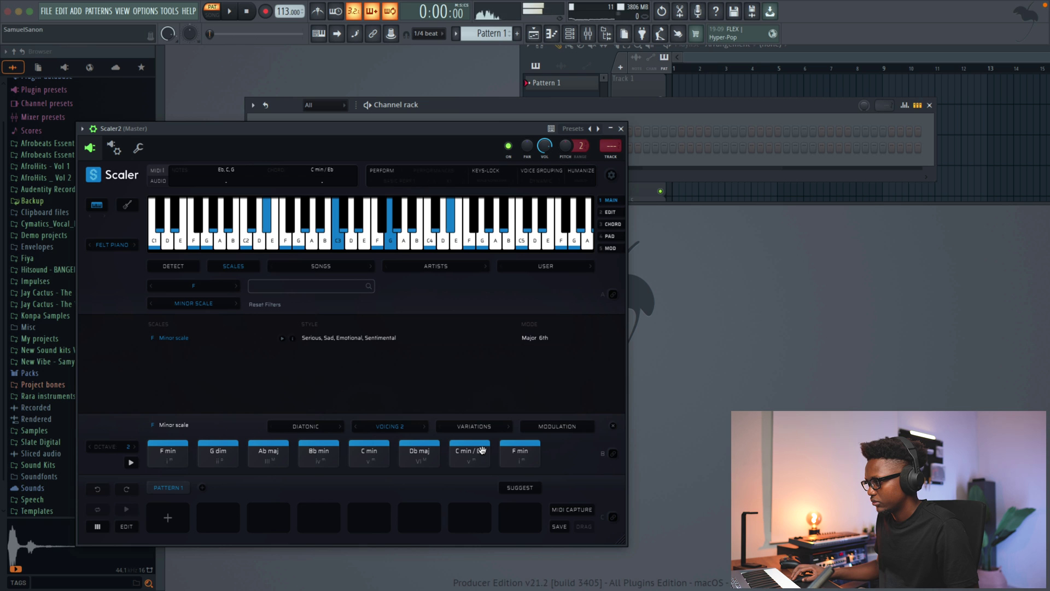
{"action": "left_click", "coordinate": [264, 454]}
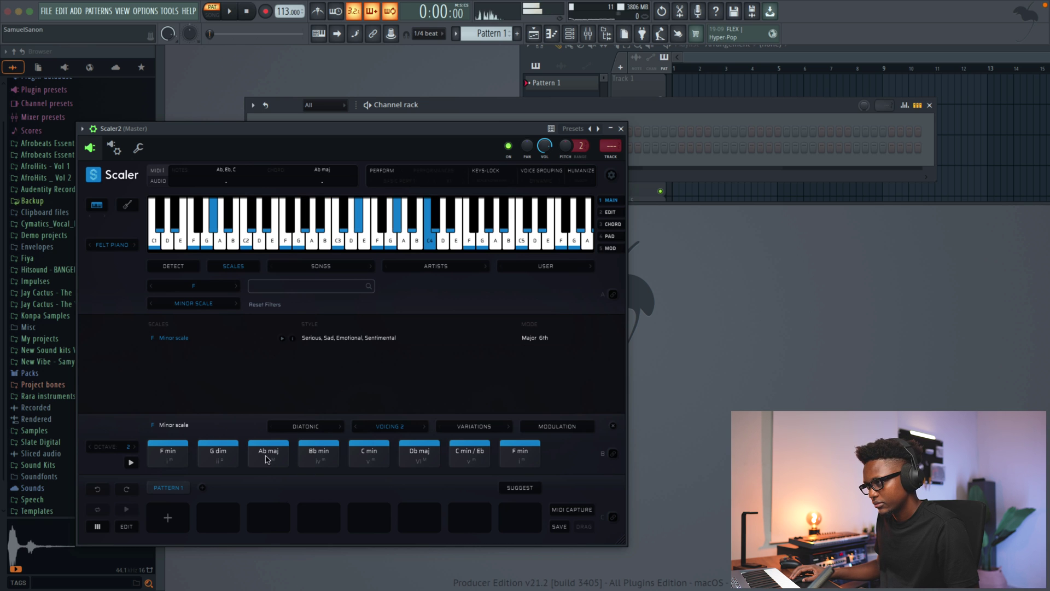
- Build Pattern 1 from Ab maj, Bb min, F min, C min and Db maj, filling the second to sixth slots
{"action": "left_click_drag", "start_coordinate": [268, 454], "coordinate": [219, 514]}
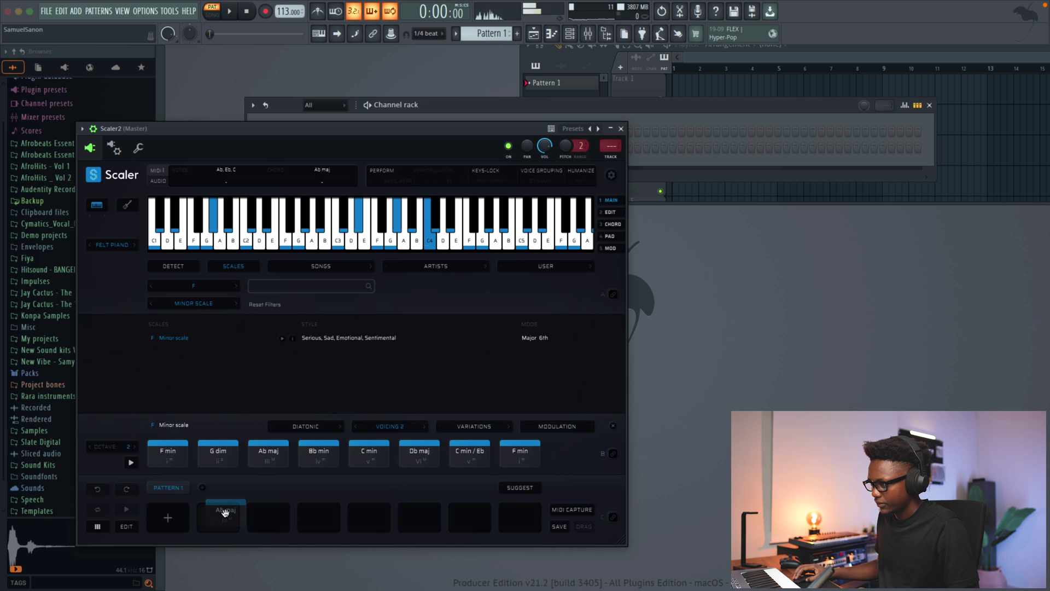
{"action": "key", "text": "super+z"}
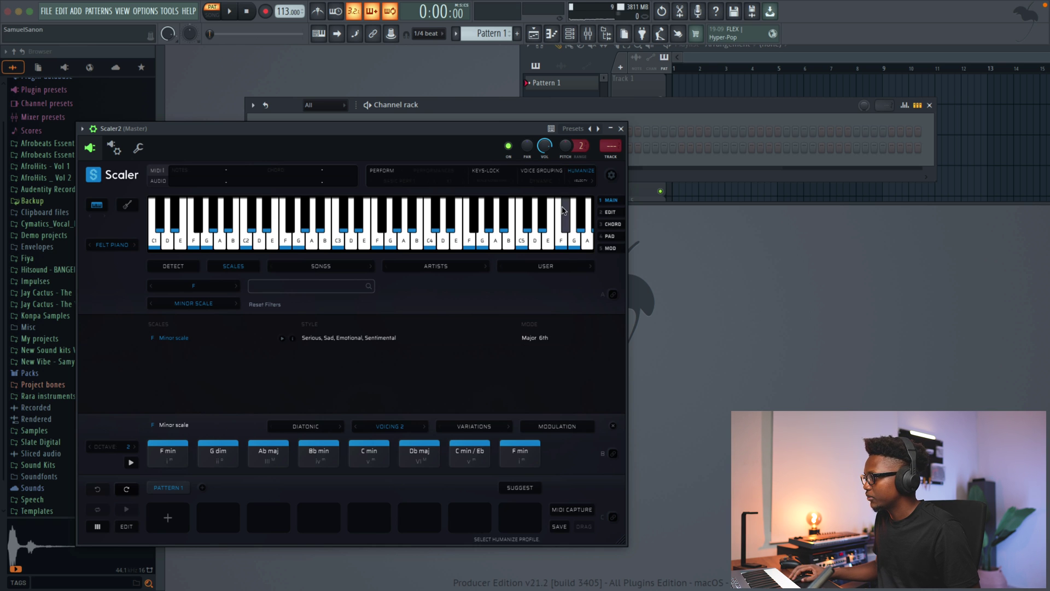
{"action": "left_click", "coordinate": [224, 459]}
{"action": "left_click", "coordinate": [276, 455]}
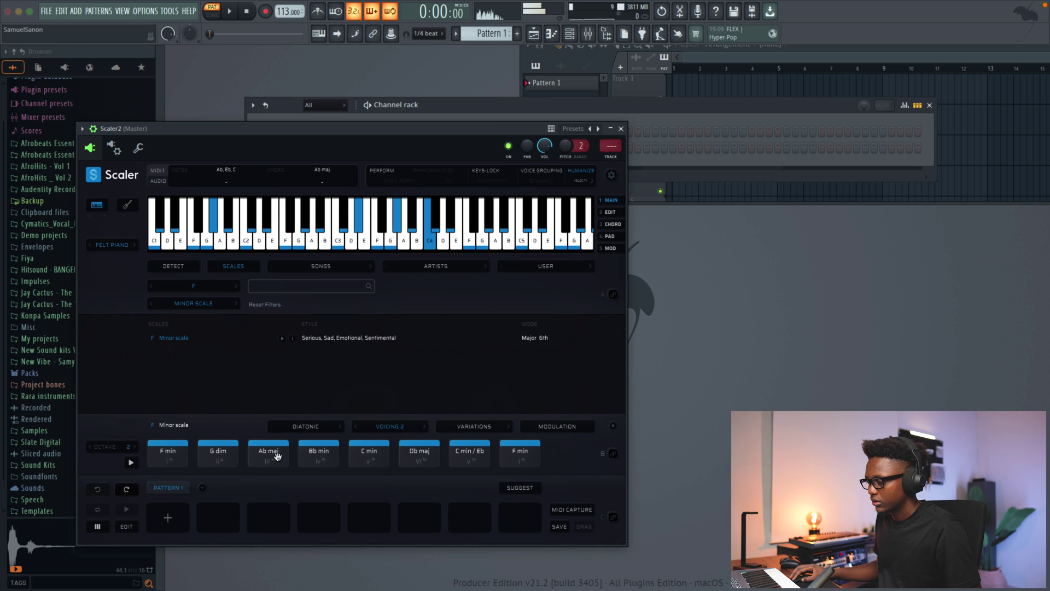
{"action": "left_click_drag", "start_coordinate": [233, 508], "coordinate": [269, 517]}
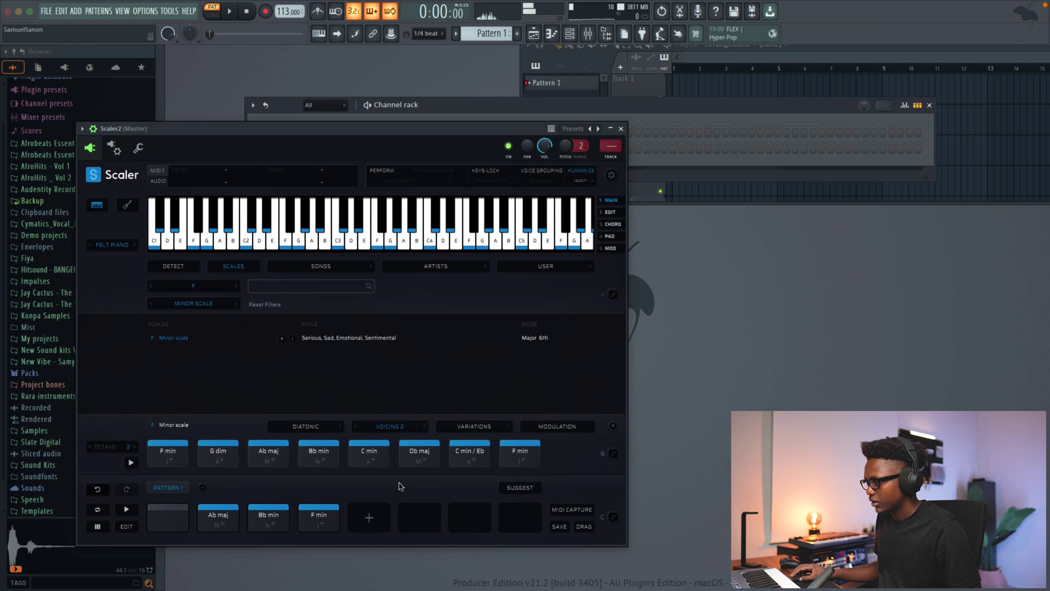
{"action": "left_click", "coordinate": [375, 460]}
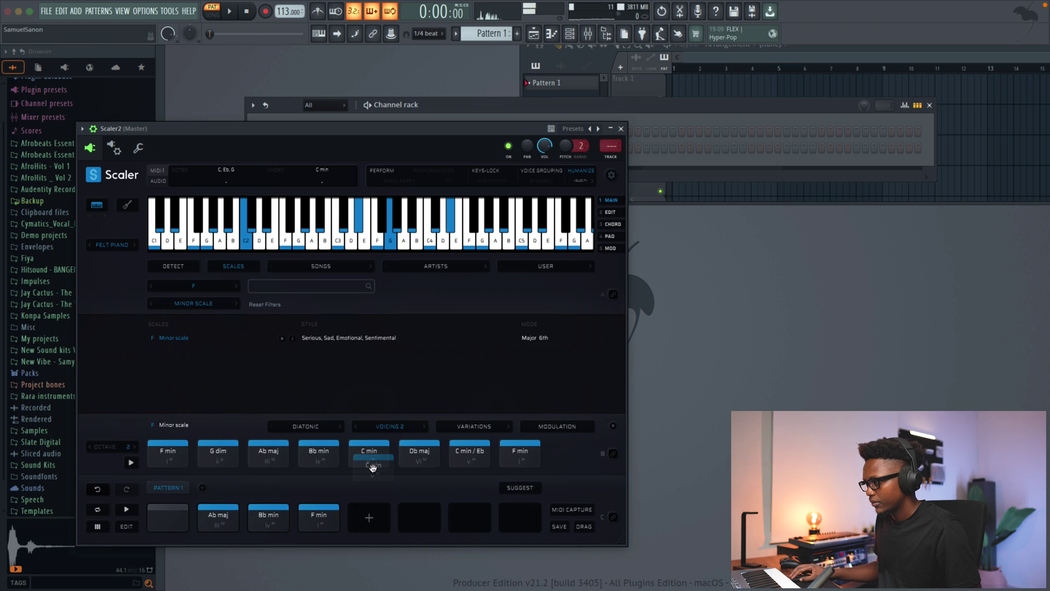
{"action": "left_click_drag", "start_coordinate": [372, 453], "coordinate": [369, 517]}
{"action": "left_click_drag", "start_coordinate": [408, 467], "coordinate": [414, 469]}
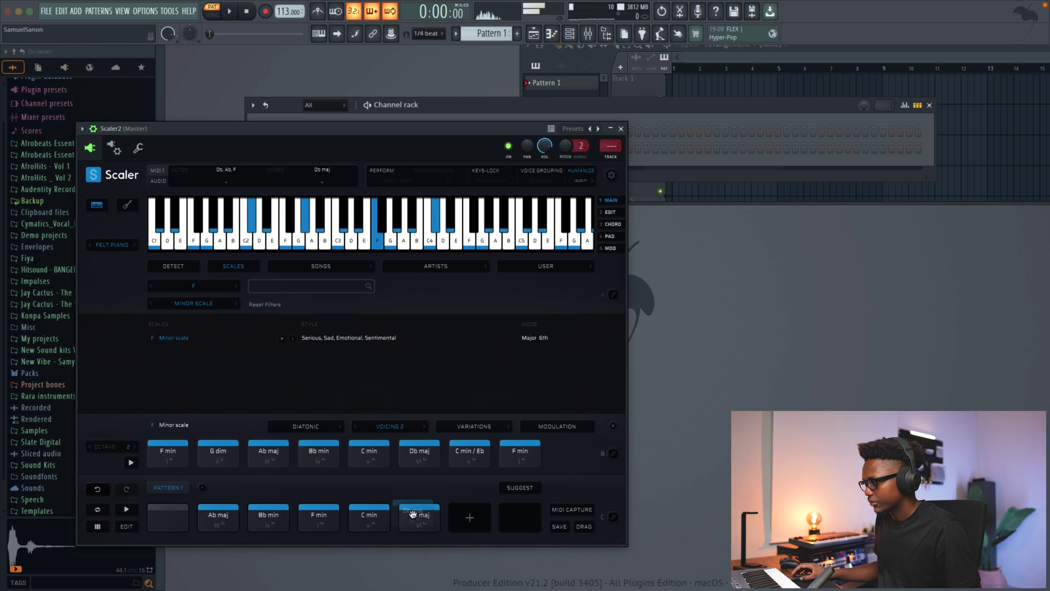
{"action": "left_click_drag", "start_coordinate": [413, 513], "coordinate": [413, 516]}
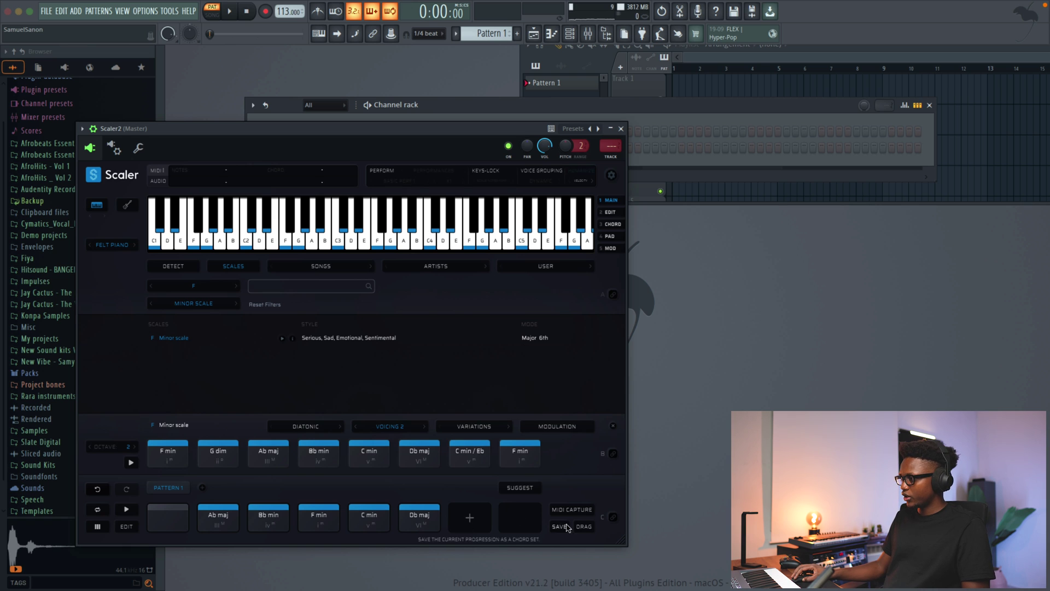
- Transfer the finished chord pattern as MIDI into the channel rack, close Scaler, and show all channels in the rack
{"action": "left_click_drag", "start_coordinate": [647, 163], "coordinate": [647, 165]}
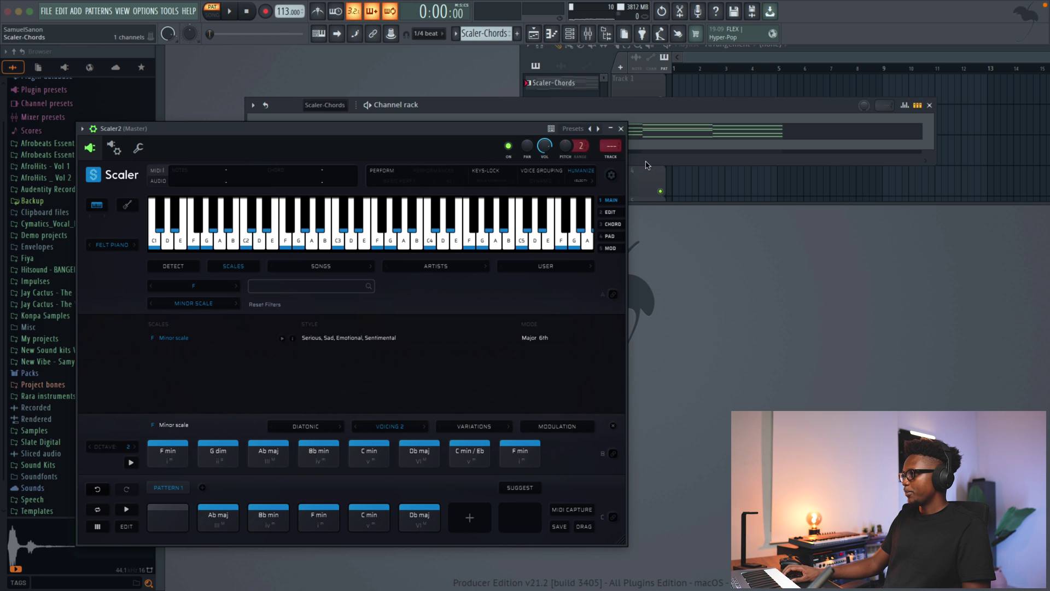
{"action": "left_click", "coordinate": [621, 129]}
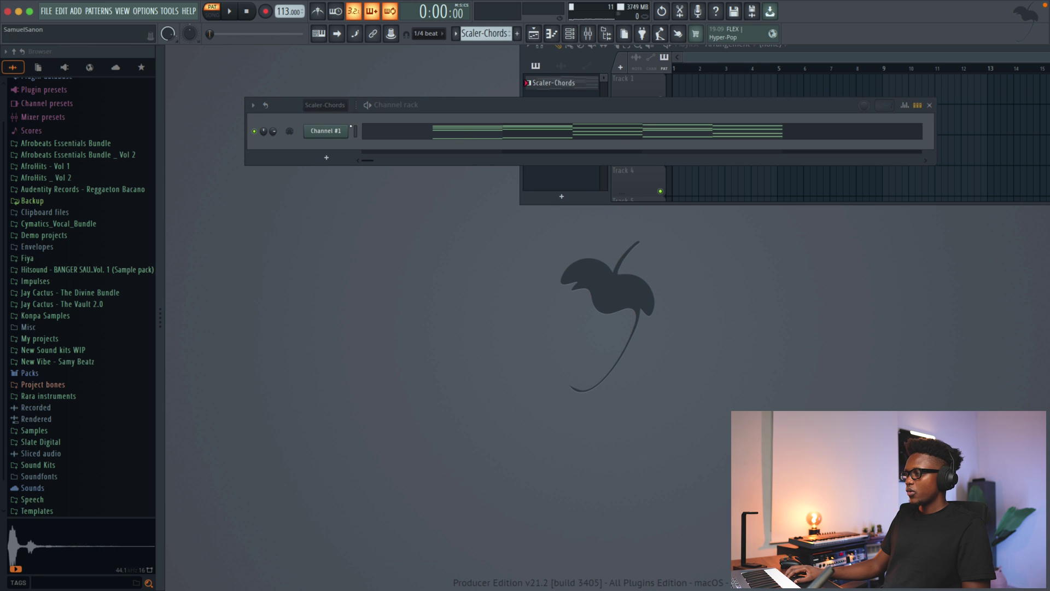
{"action": "left_click", "coordinate": [328, 159]}
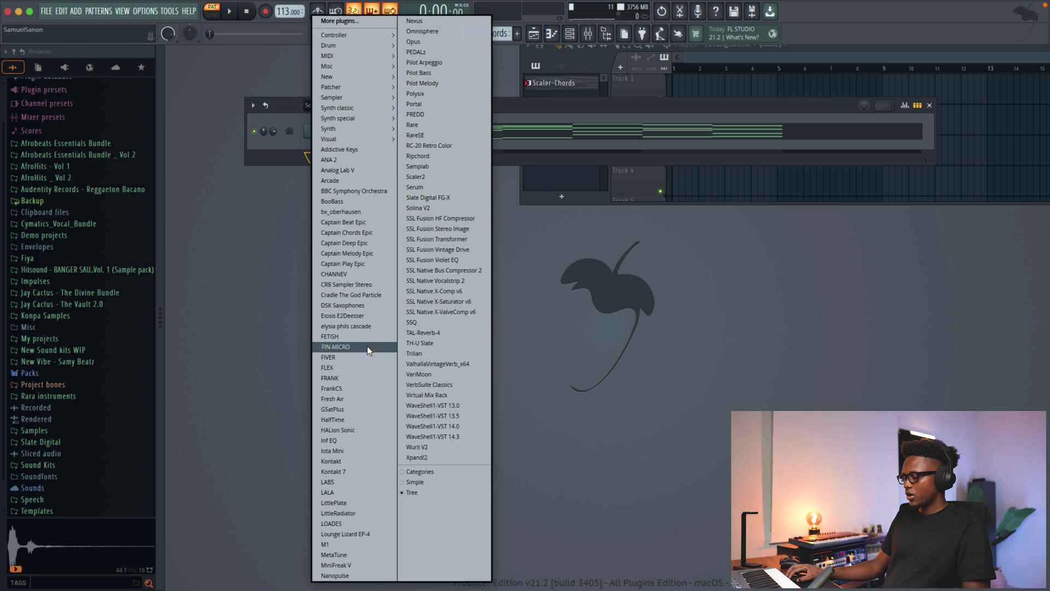
{"action": "left_click", "coordinate": [559, 117]}
{"action": "left_click", "coordinate": [344, 106]}
{"action": "left_click", "coordinate": [328, 141]}
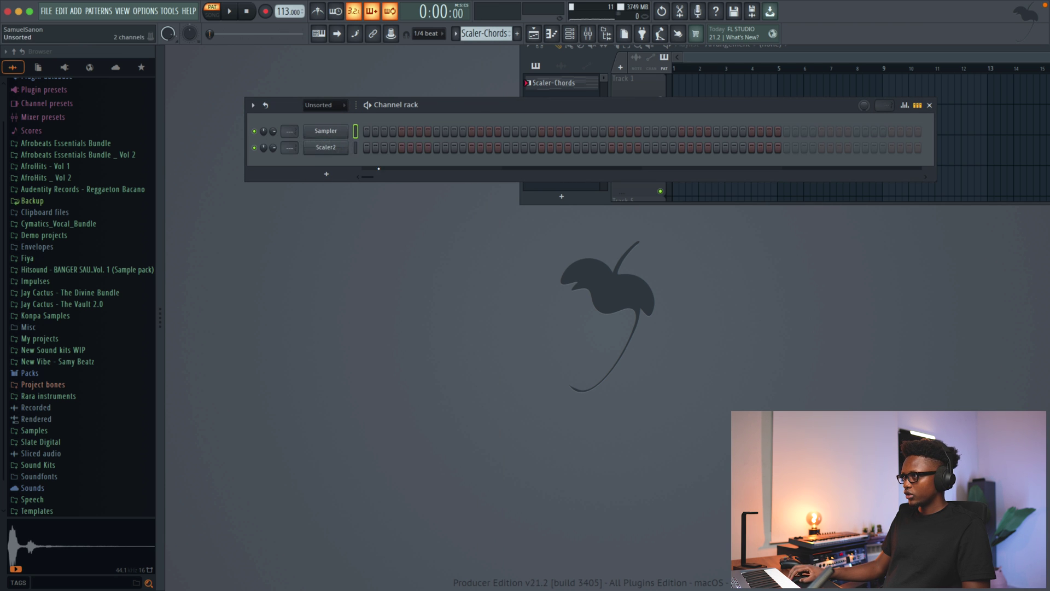
{"action": "left_click", "coordinate": [328, 117]}
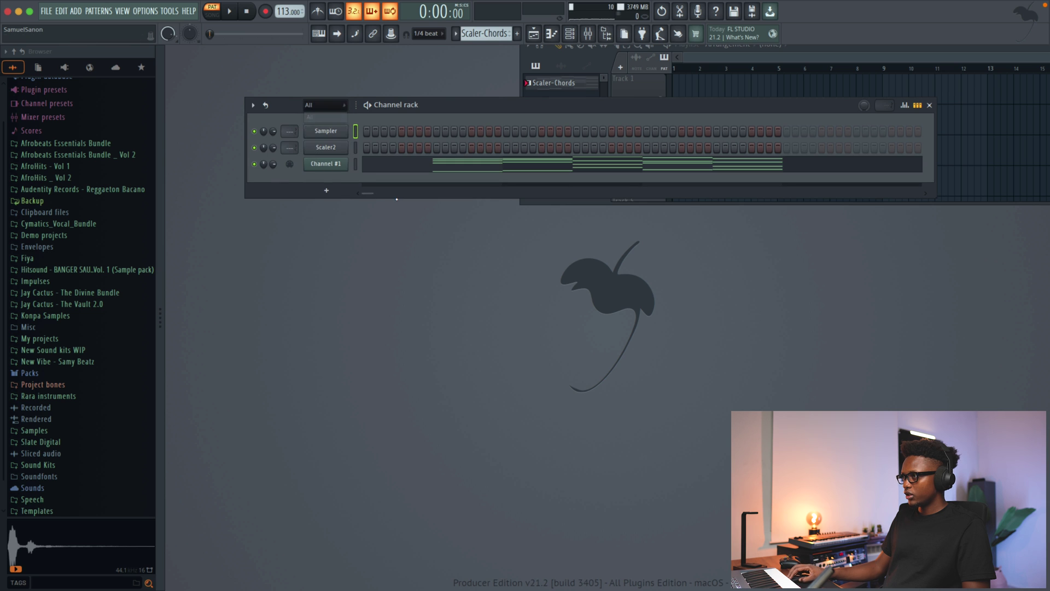
- Add a Lounge Lizard EP-4 instrument channel and load its program 14 - Amped
{"action": "left_click", "coordinate": [326, 193]}
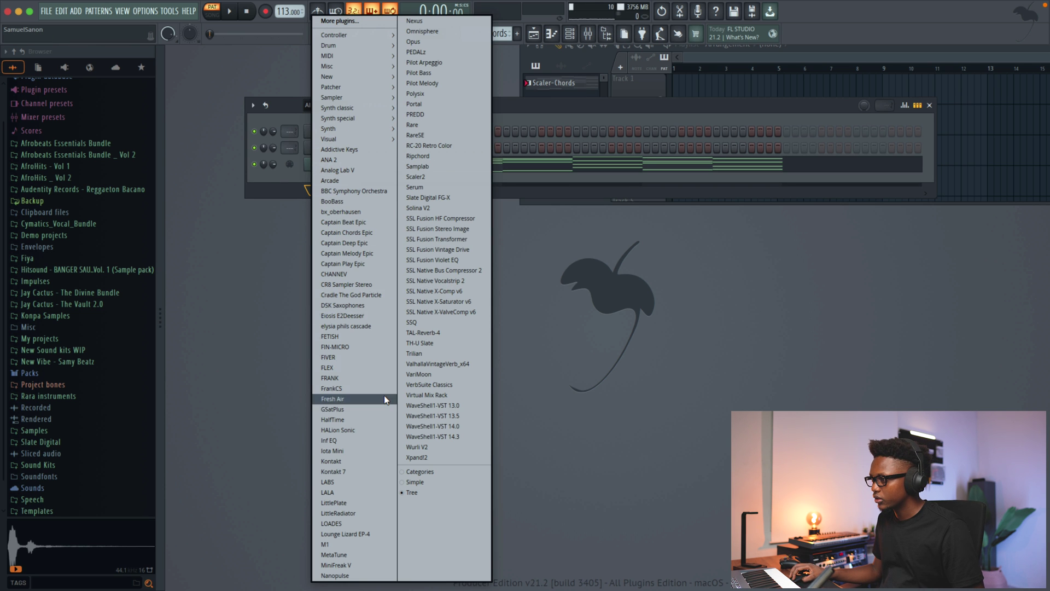
{"action": "left_click", "coordinate": [365, 534]}
{"action": "left_click", "coordinate": [153, 225]}
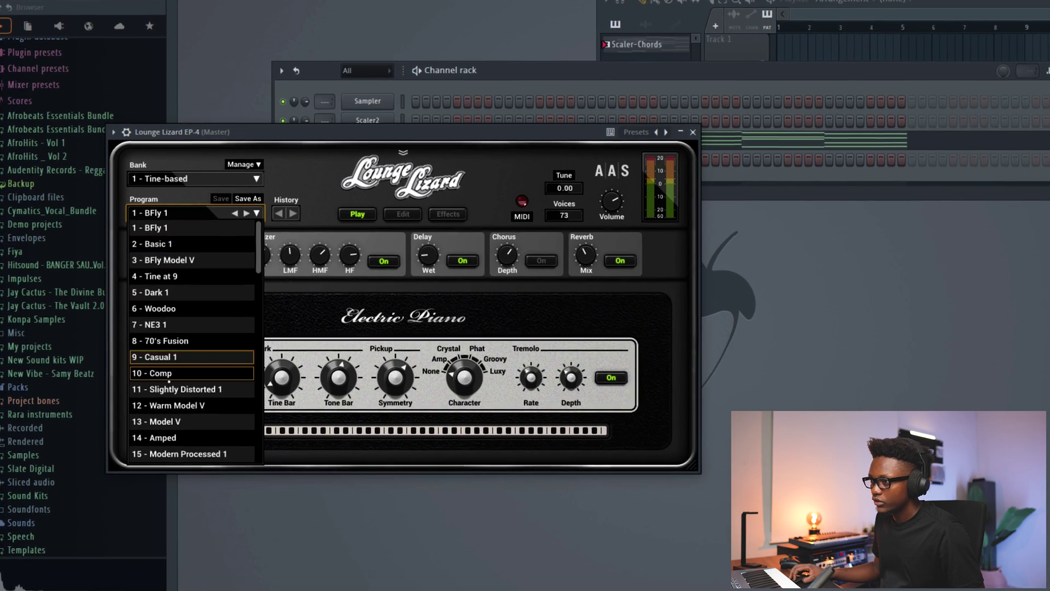
{"action": "left_click", "coordinate": [162, 438]}
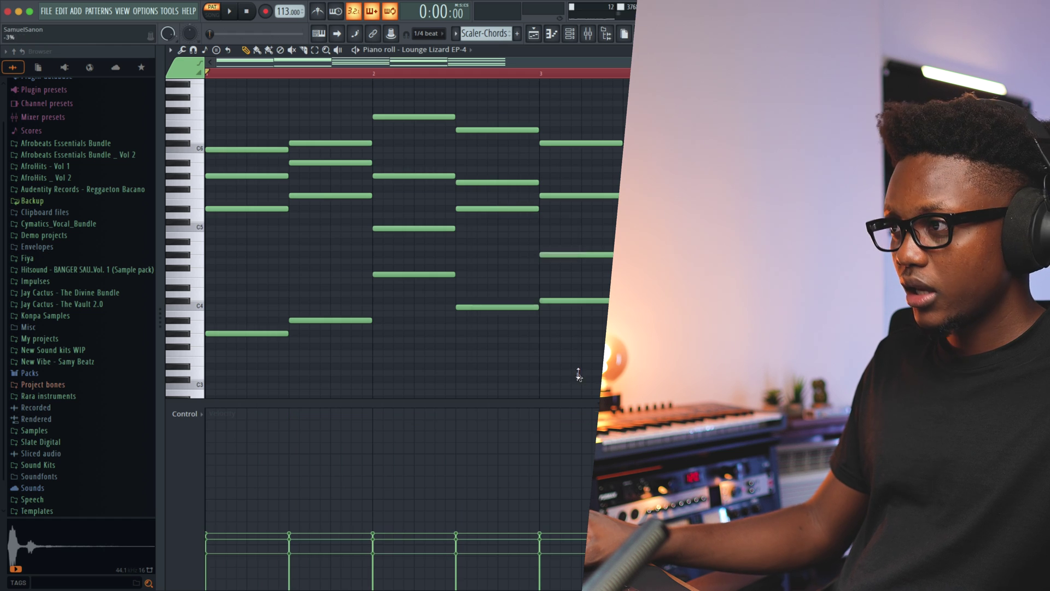
- Lower the velocities of the chord notes in the piano roll using level scaling
{"action": "key", "text": "alt+x"}
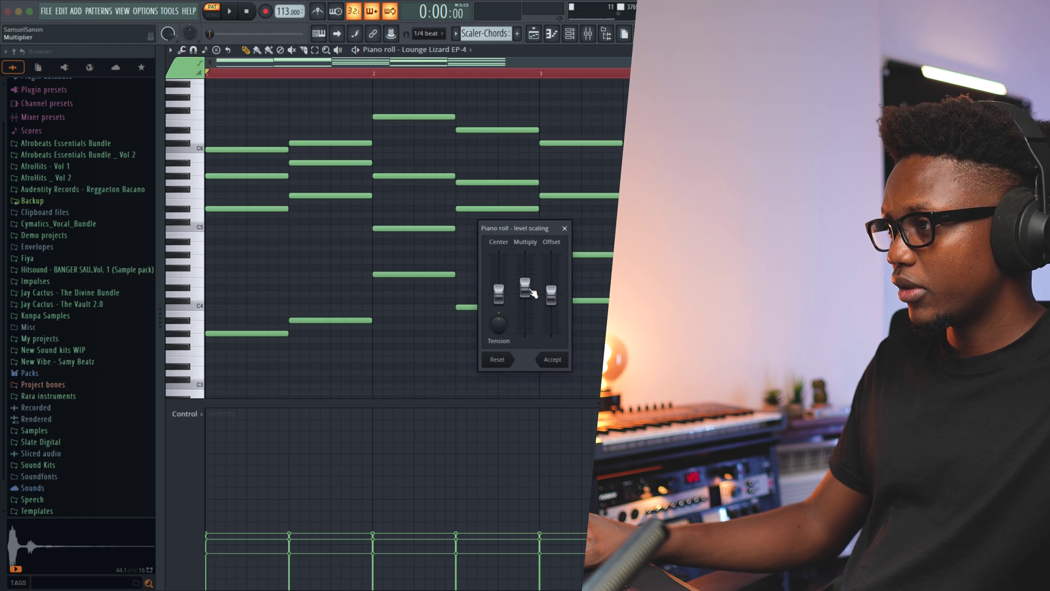
{"action": "key", "text": "space"}
{"action": "left_click_drag", "start_coordinate": [534, 293], "coordinate": [524, 291]}
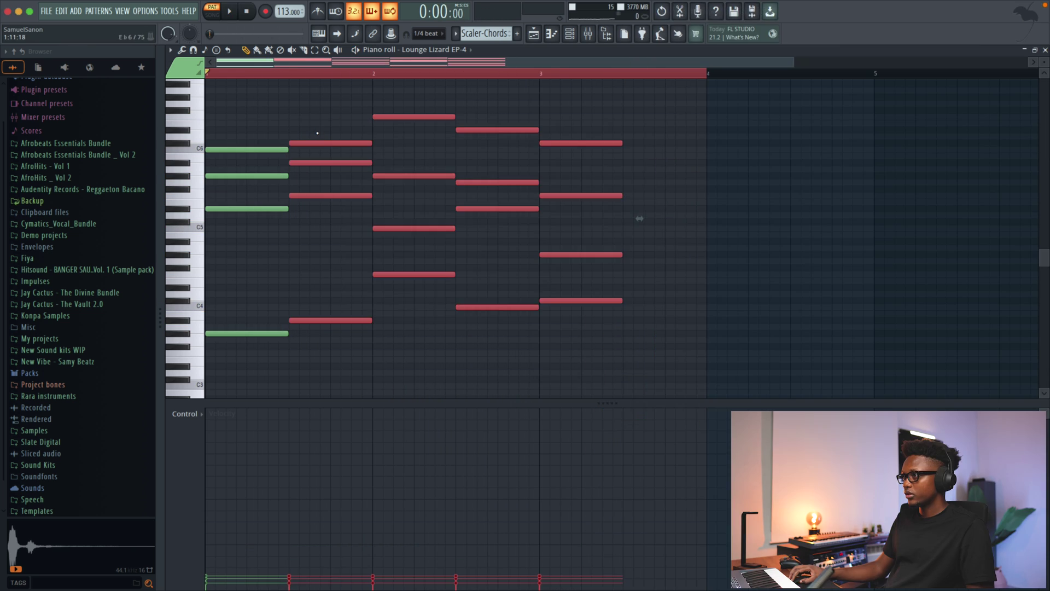
- Shift every chord after the first one beat later in the piano roll and play the progression
{"action": "left_click_drag", "start_coordinate": [331, 143], "coordinate": [372, 143]}
{"action": "key", "text": "space"}
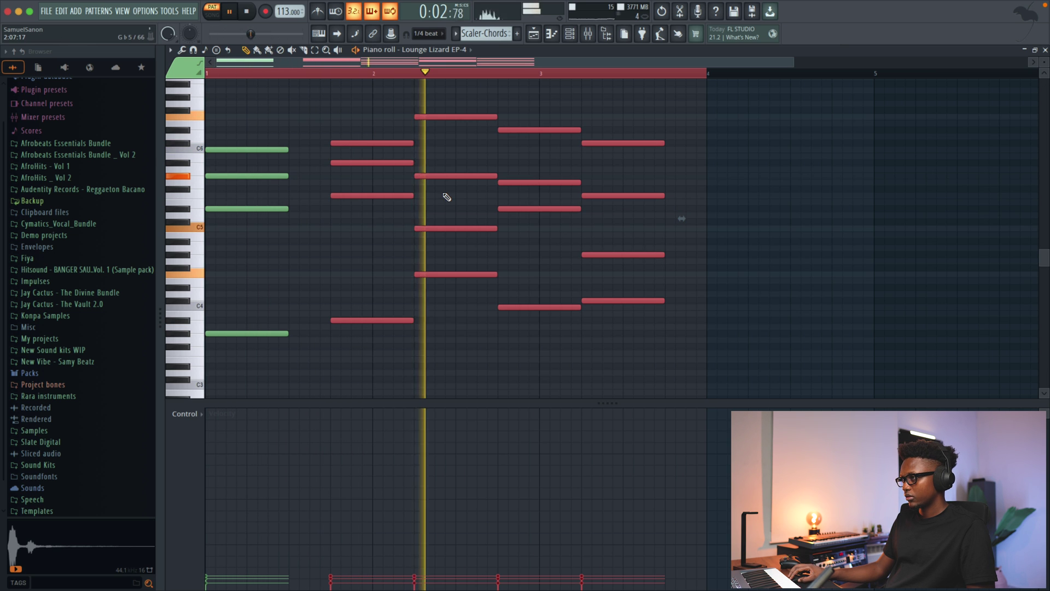
- Move the last two chords one beat later so the fourth chord starts at bar 3, and play the progression
{"action": "key", "text": "space"}
{"action": "left_click_drag", "start_coordinate": [653, 334], "coordinate": [583, 131]}
{"action": "key", "text": "space"}
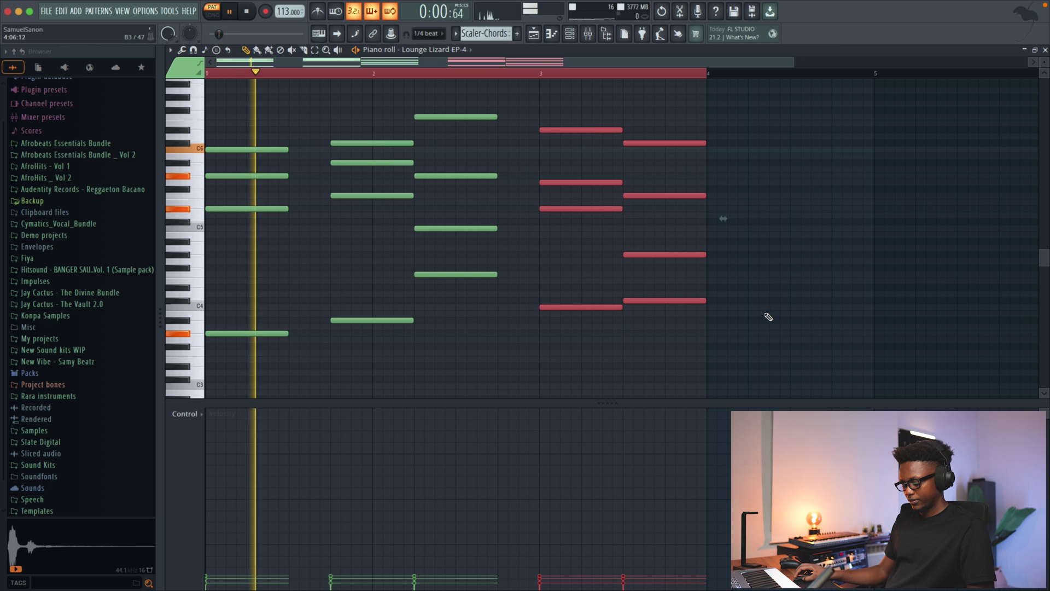
- Start the last chord at bar 4, lengthen the last two chords to a full bar each, and extend the third chord to bar 3
{"action": "left_click_drag", "start_coordinate": [775, 363], "coordinate": [727, 147]}
{"action": "left_click_drag", "start_coordinate": [821, 340], "coordinate": [706, 136]}
{"action": "left_click_drag", "start_coordinate": [512, 283], "coordinate": [539, 124]}
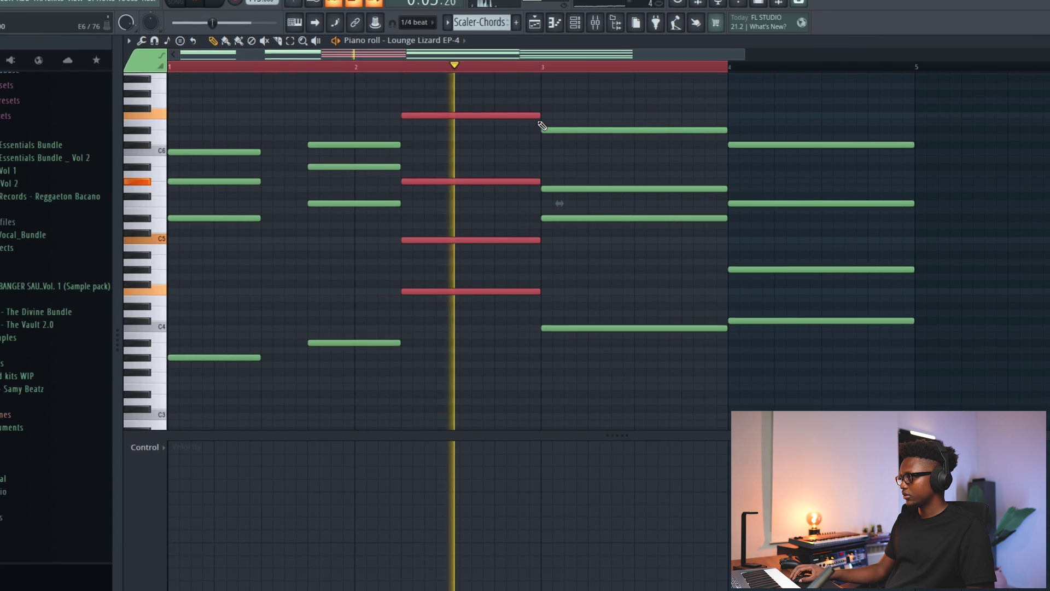
{"action": "left_click", "coordinate": [711, 96]}
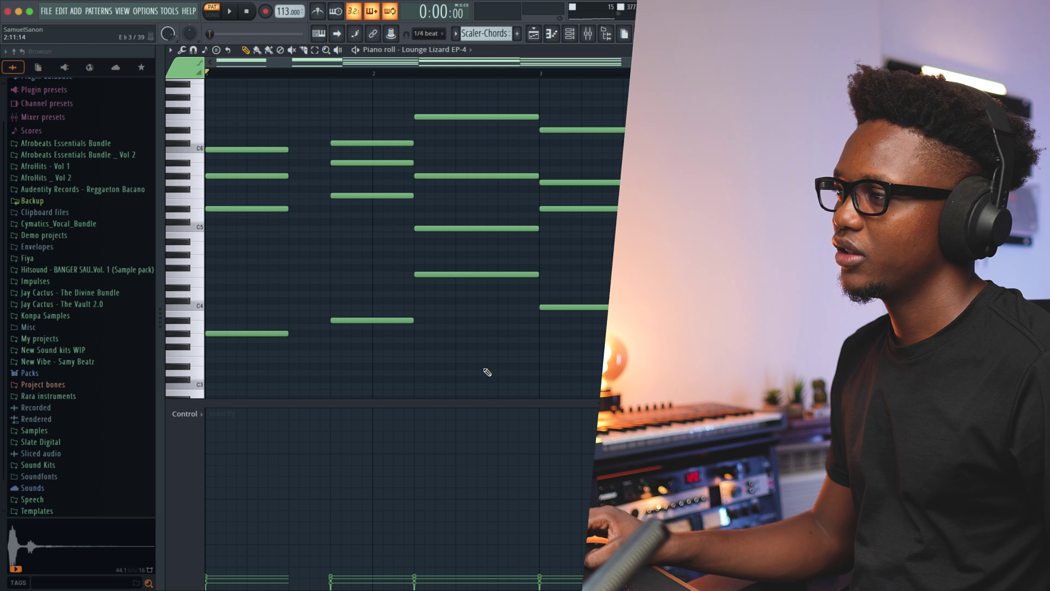
- Extend the first chord's notes up to the start of the second chord and play the progression
{"action": "left_click_drag", "start_coordinate": [491, 375], "coordinate": [370, 106]}
{"action": "left_click_drag", "start_coordinate": [298, 349], "coordinate": [284, 151]}
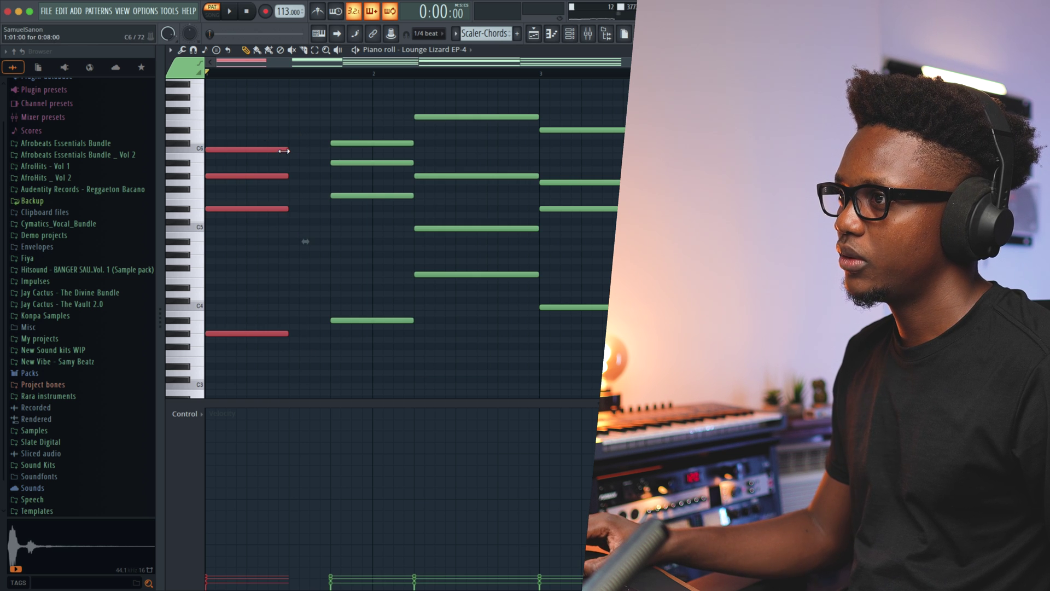
{"action": "key", "text": "space"}
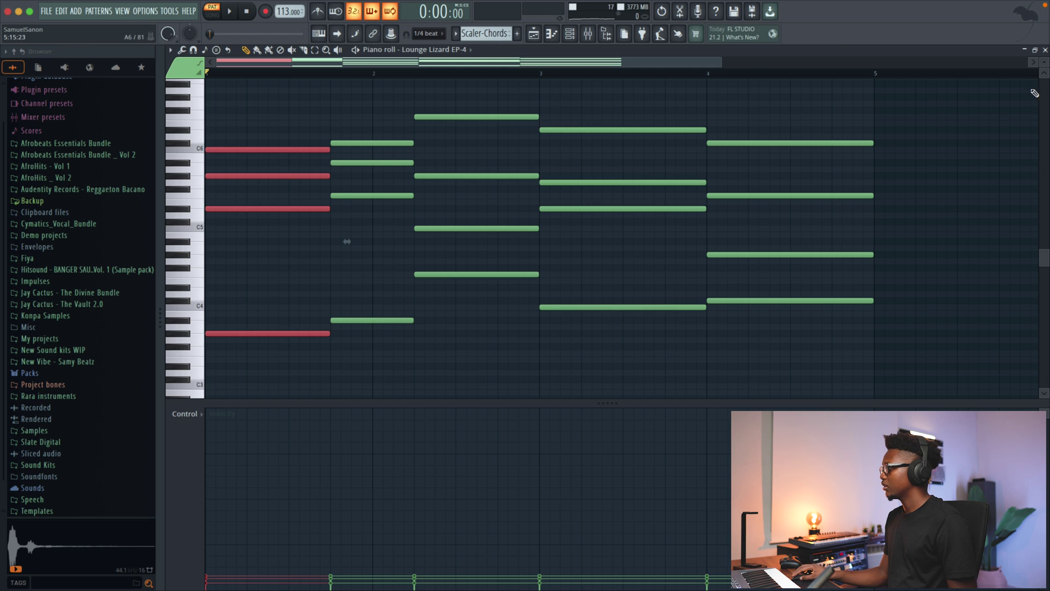
- Close the piano roll and place the Scaler-Chords pattern at bar 1 on Track 3 of the playlist
{"action": "left_click", "coordinate": [1045, 50]}
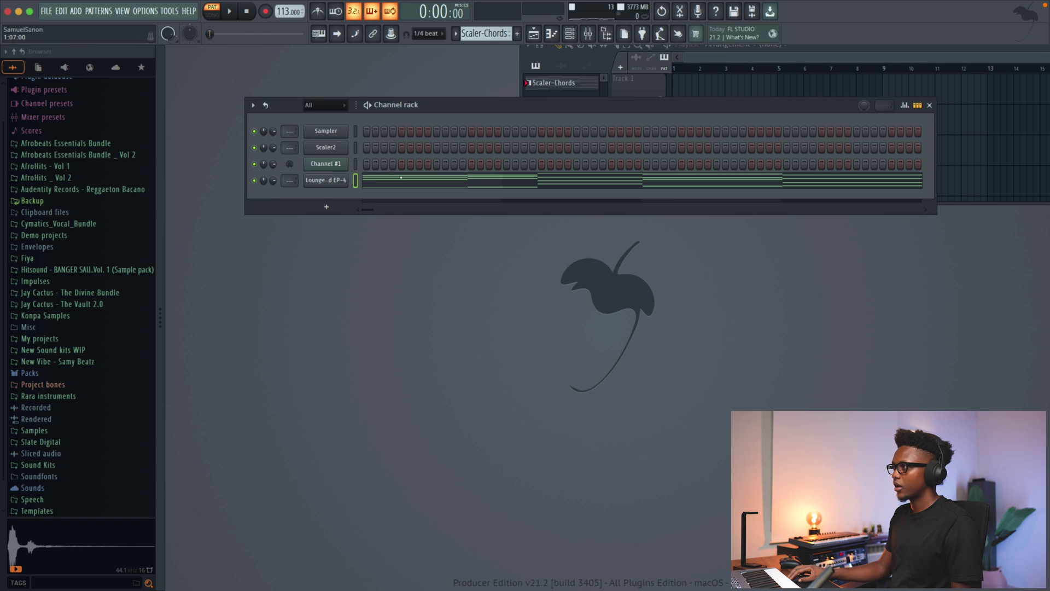
{"action": "double_click", "coordinate": [818, 50]}
{"action": "left_click", "coordinate": [332, 151]}
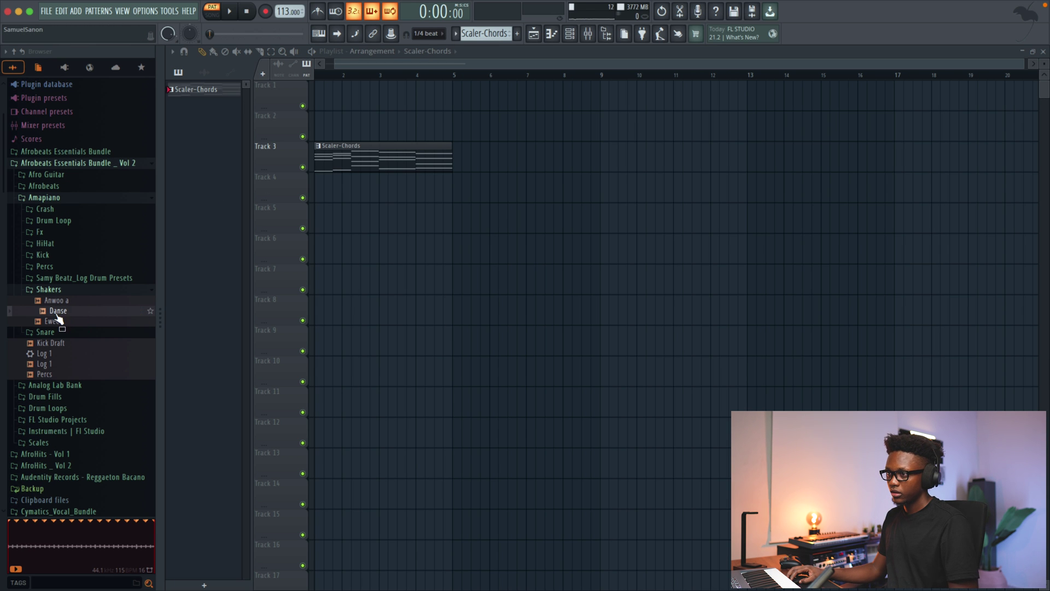
- Place the Amapiano shaker sample Anwoo a at bar 1 on Track 5 and play it with the chords
{"action": "left_click", "coordinate": [56, 321]}
{"action": "left_click", "coordinate": [63, 304]}
{"action": "left_click_drag", "start_coordinate": [53, 305], "coordinate": [279, 214]}
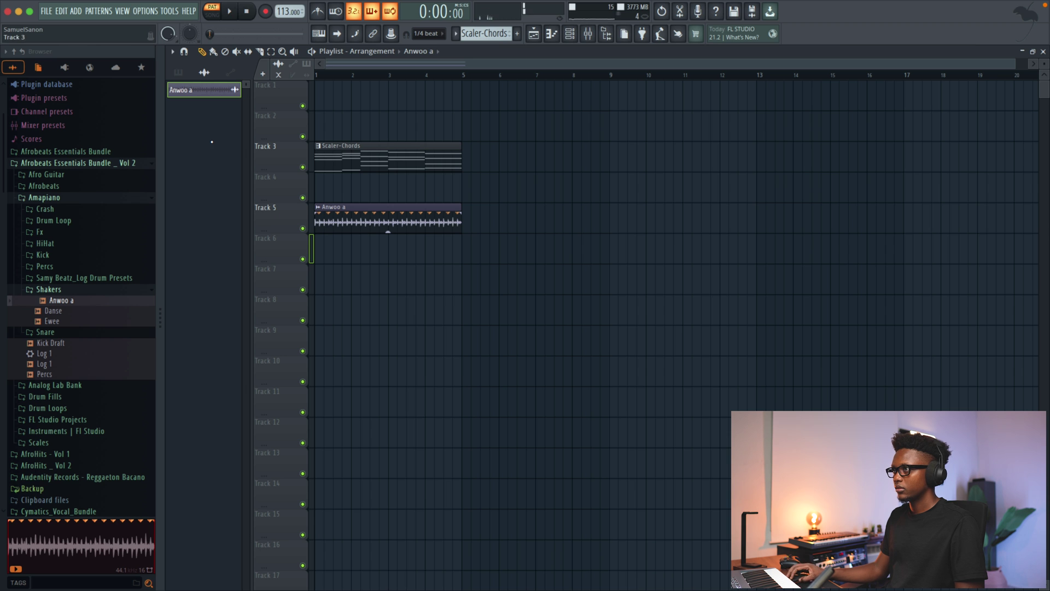
{"action": "key", "text": "space"}
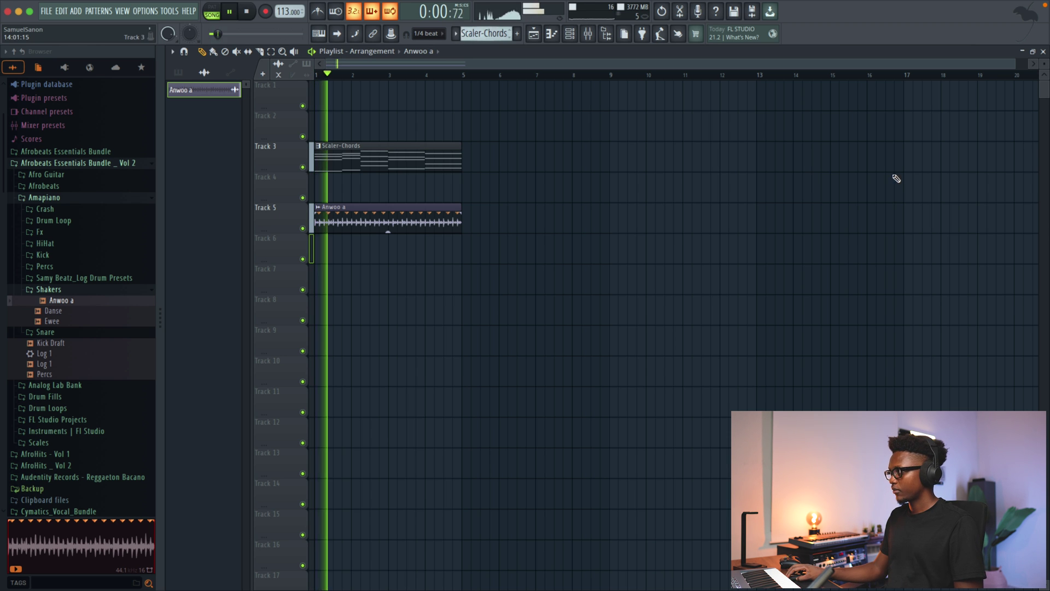
{"action": "scroll", "coordinate": [946, 82], "scroll_direction": "up", "scroll_amount": 1}
{"action": "scroll", "coordinate": [946, 82], "scroll_direction": "up", "scroll_amount": 2}
{"action": "key", "text": "space"}
{"action": "key", "text": "space"}
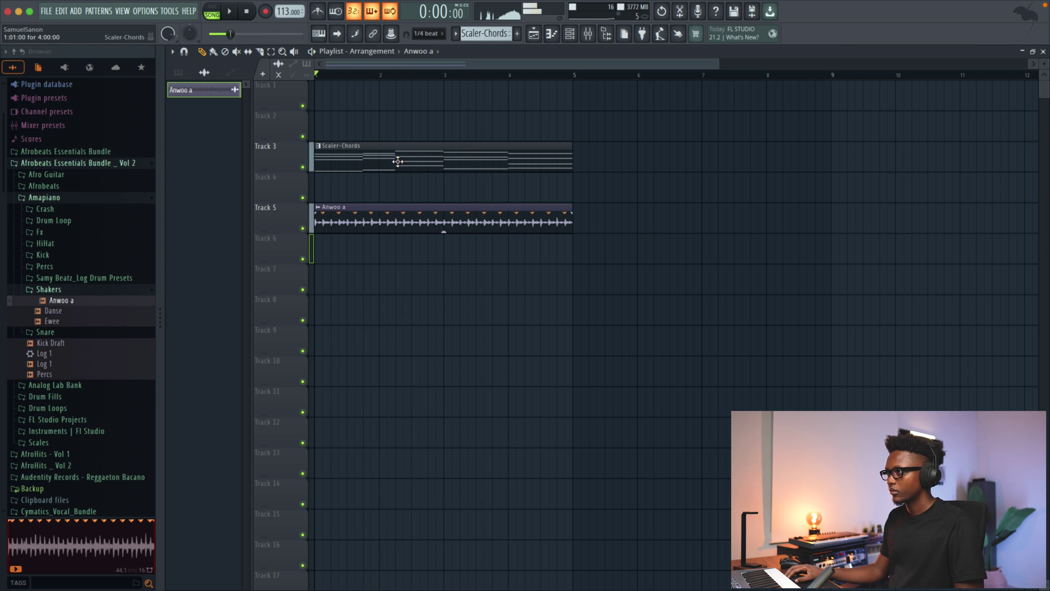
- Shift the second chord of the Scaler-Chords pattern half a beat later and extend the first chord to meet it
{"action": "double_click", "coordinate": [404, 159]}
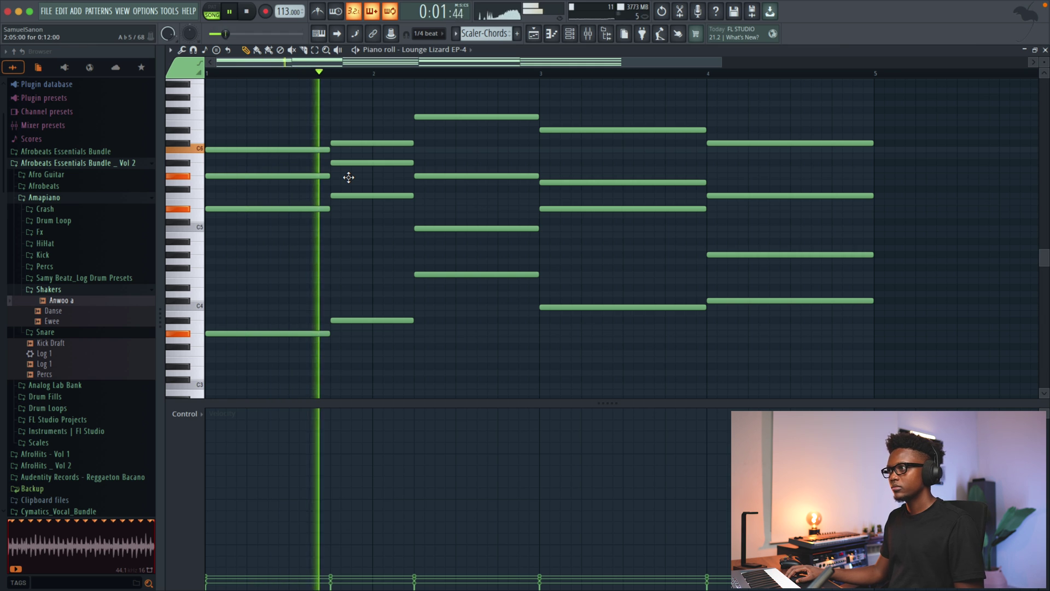
{"action": "key", "text": "space"}
{"action": "left_click_drag", "start_coordinate": [371, 190], "coordinate": [366, 160]}
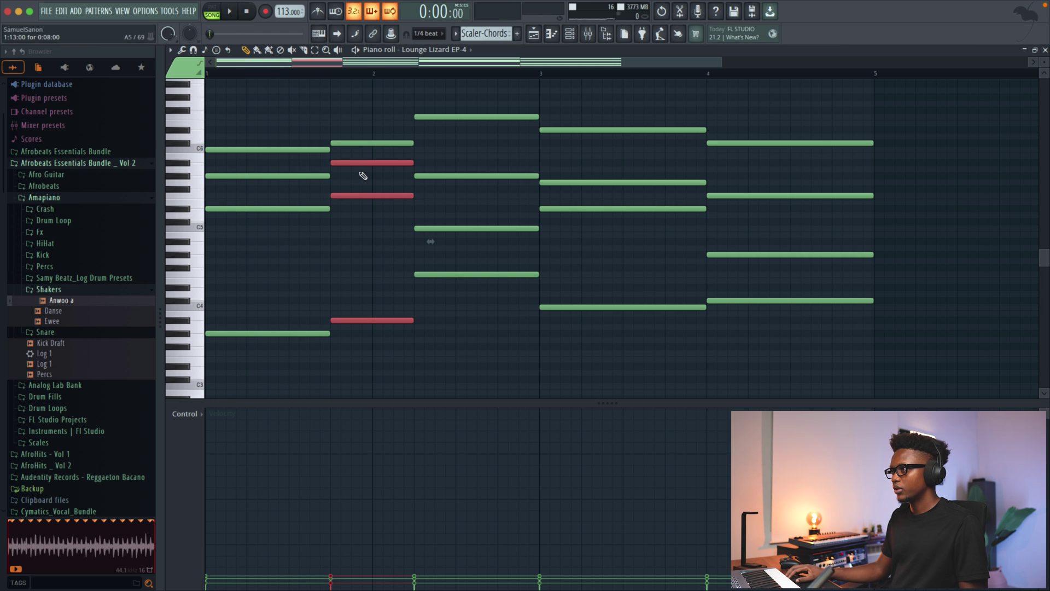
{"action": "left_click_drag", "start_coordinate": [385, 354], "coordinate": [358, 130]}
{"action": "left_click_drag", "start_coordinate": [350, 342], "coordinate": [346, 151]}
{"action": "key", "text": "space"}
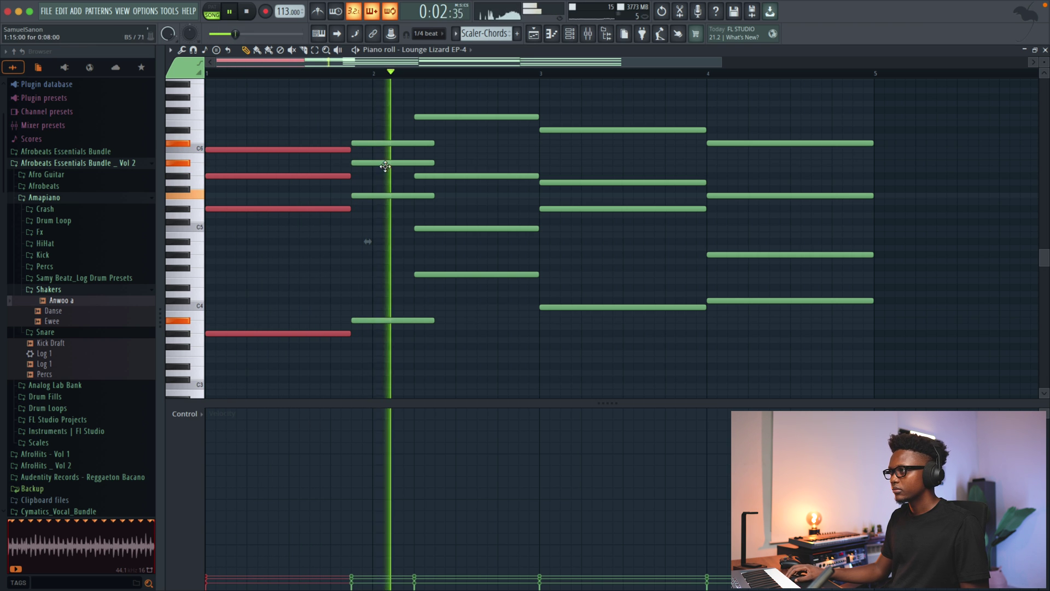
- Shift the third chord half a beat later and adjust its length to end at bar 3 while playing the progression
{"action": "key", "text": "space"}
{"action": "left_click_drag", "start_coordinate": [492, 312], "coordinate": [452, 121]}
{"action": "scroll", "coordinate": [451, 122], "scroll_direction": "up", "scroll_amount": 1}
{"action": "key", "text": "space"}
{"action": "left_click_drag", "start_coordinate": [558, 129], "coordinate": [529, 140]}
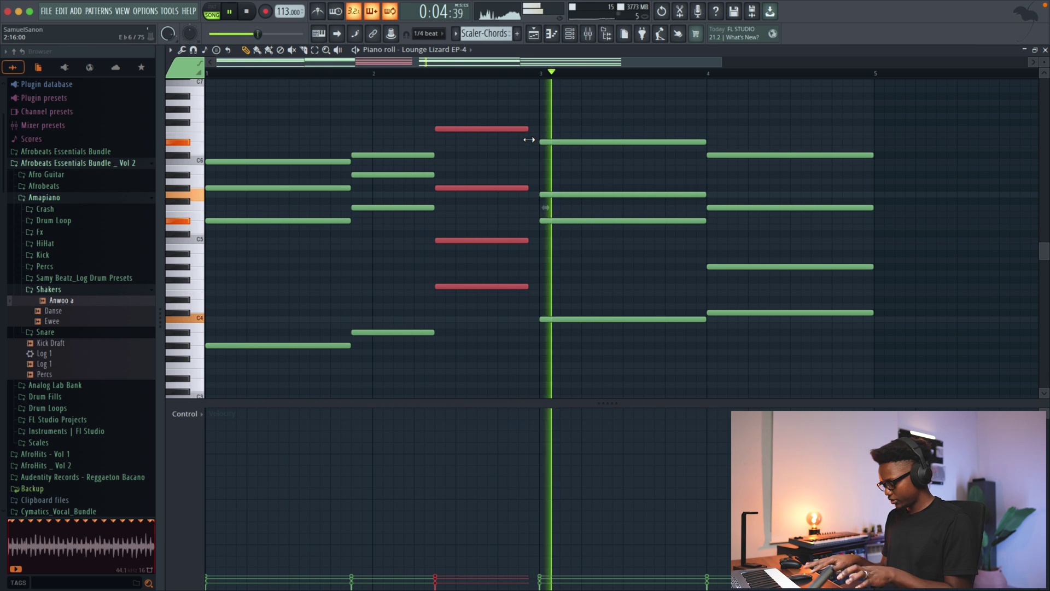
{"action": "left_click_drag", "start_coordinate": [528, 129], "coordinate": [535, 129]}
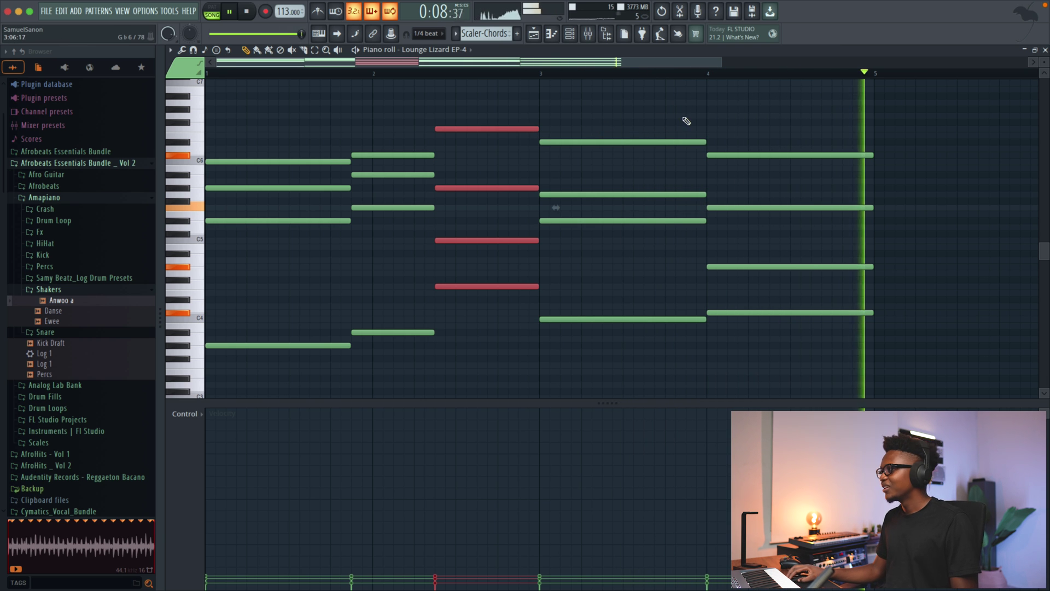
- Return to the playlist, check the channel rack, and mute the Anwoo a shaker on Track 5
{"action": "key", "text": "F5"}
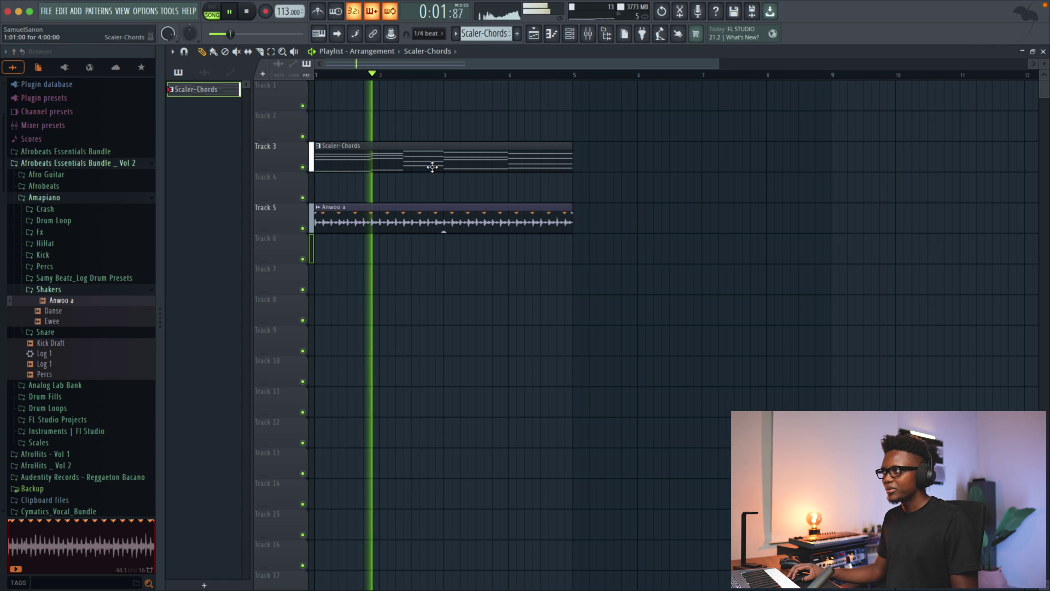
{"action": "left_click", "coordinate": [570, 37]}
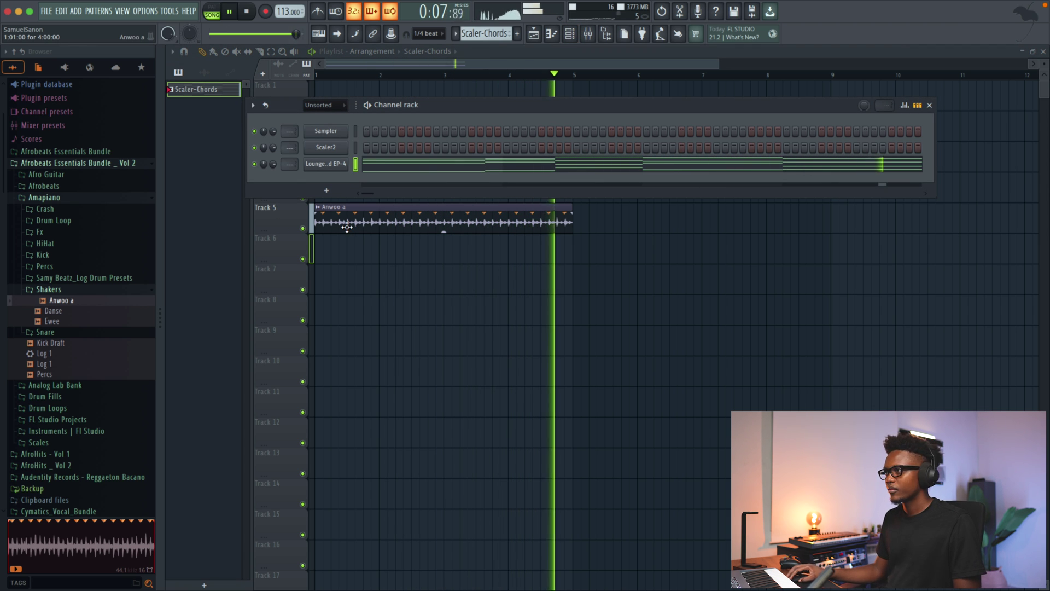
{"action": "left_click", "coordinate": [302, 228]}
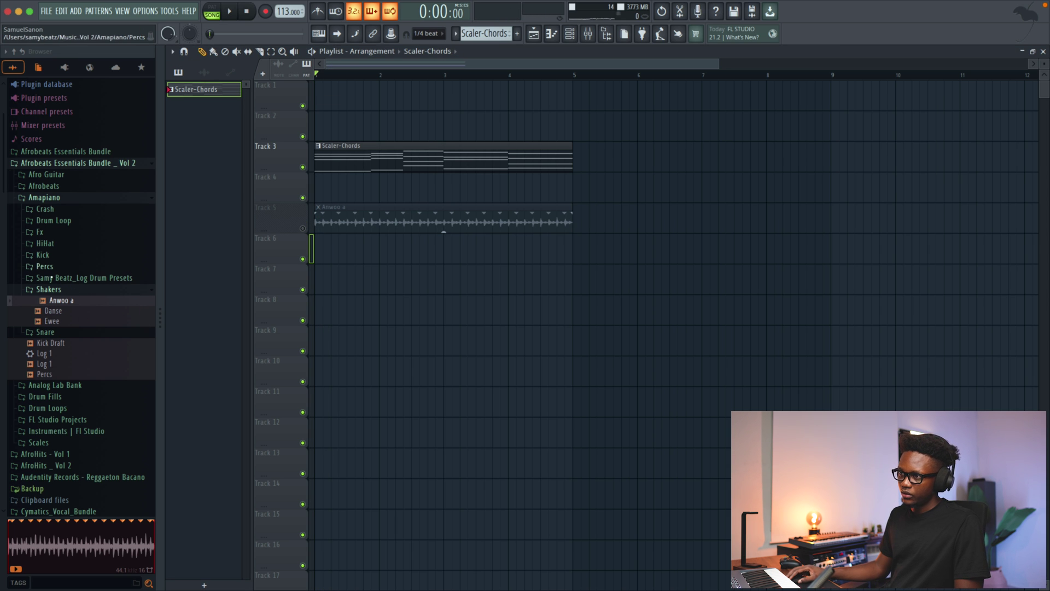
- Place the Amapiano drum loop Available _ BPM 115 at bar 1 on Track 6 and adjust its clip volume
{"action": "left_click", "coordinate": [77, 232]}
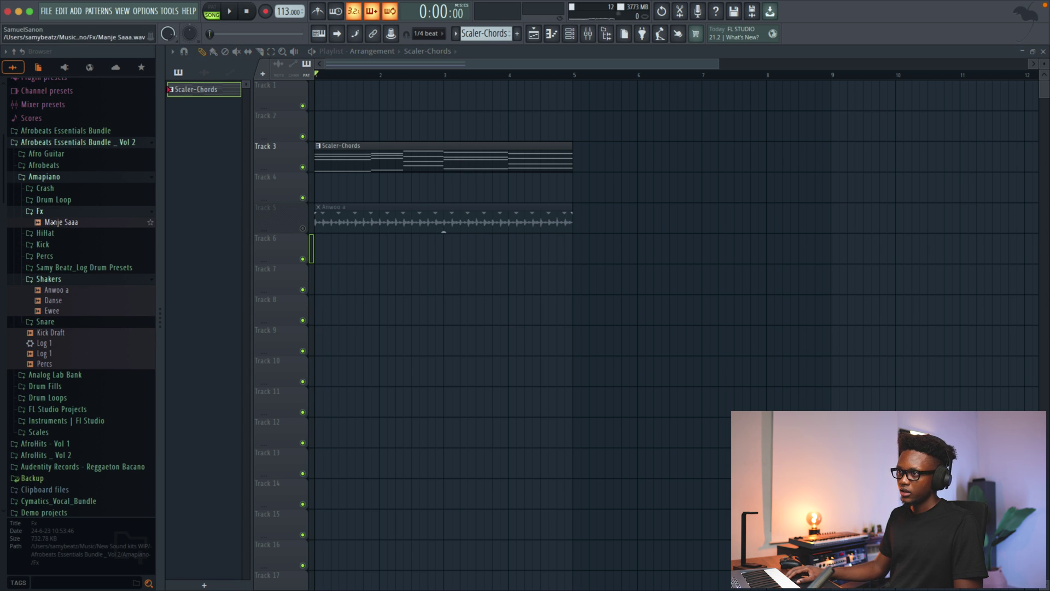
{"action": "left_click", "coordinate": [60, 199]}
{"action": "left_click", "coordinate": [78, 223]}
{"action": "left_click", "coordinate": [78, 222]}
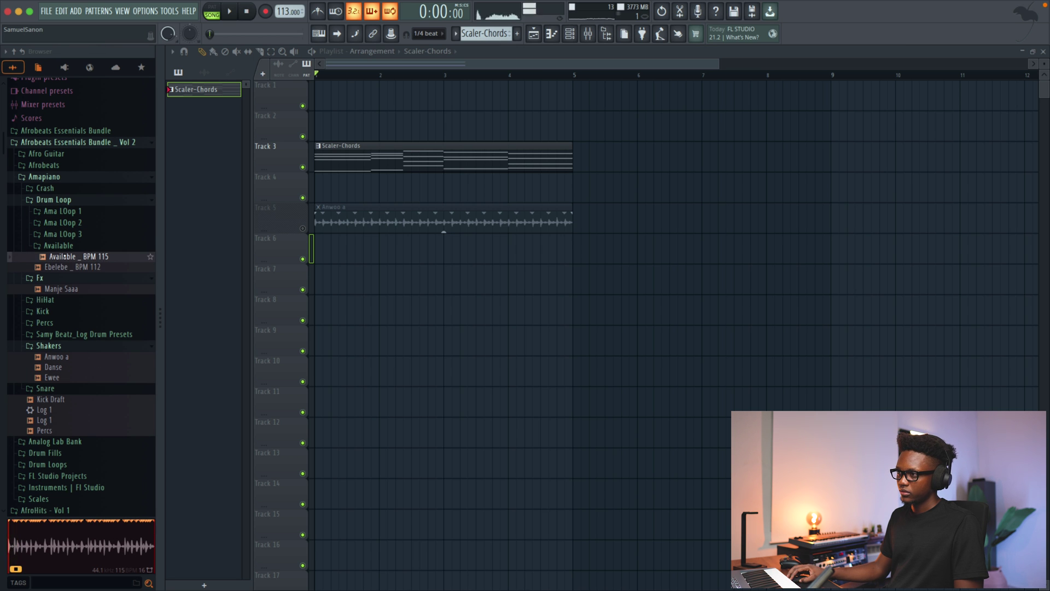
{"action": "left_click_drag", "start_coordinate": [344, 260], "coordinate": [346, 259]}
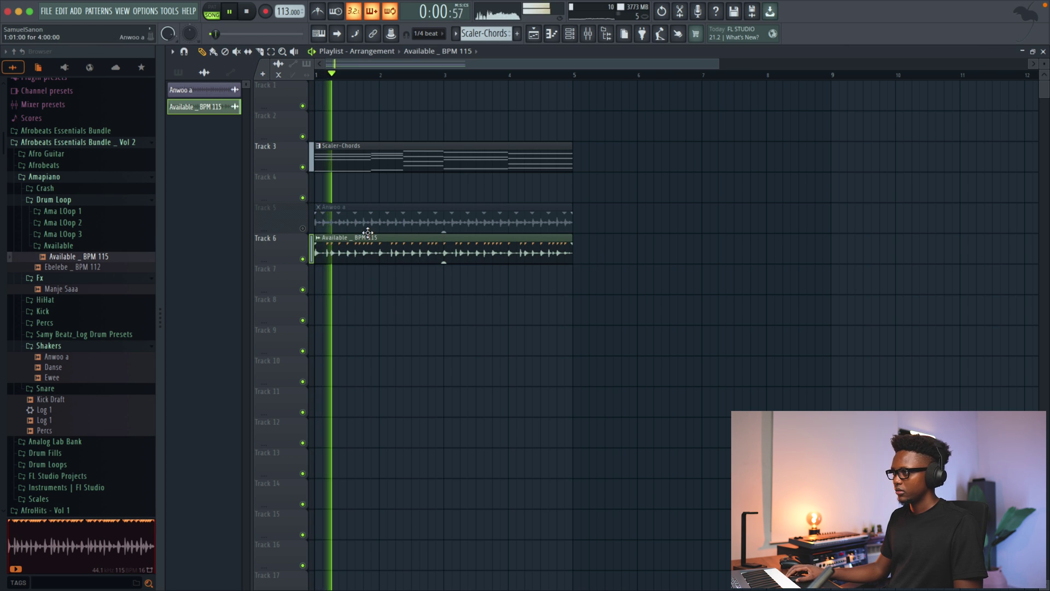
{"action": "double_click", "coordinate": [382, 244]}
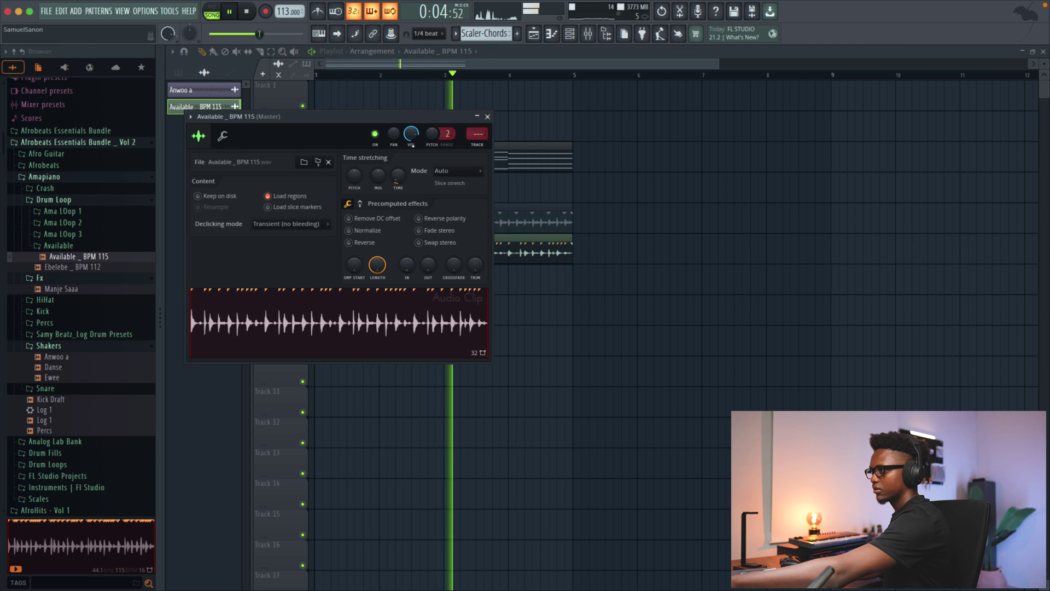
{"action": "left_click", "coordinate": [487, 116]}
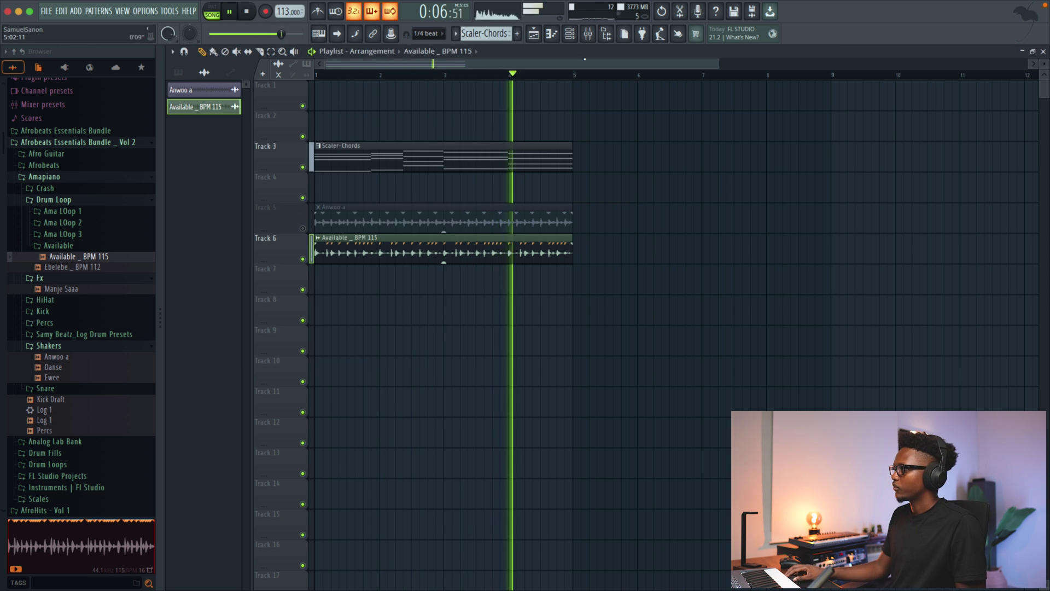
- Unmute Track 5 and adjust the volume of the Anwoo a shaker clip
{"action": "left_click", "coordinate": [569, 34]}
{"action": "left_click", "coordinate": [388, 214]}
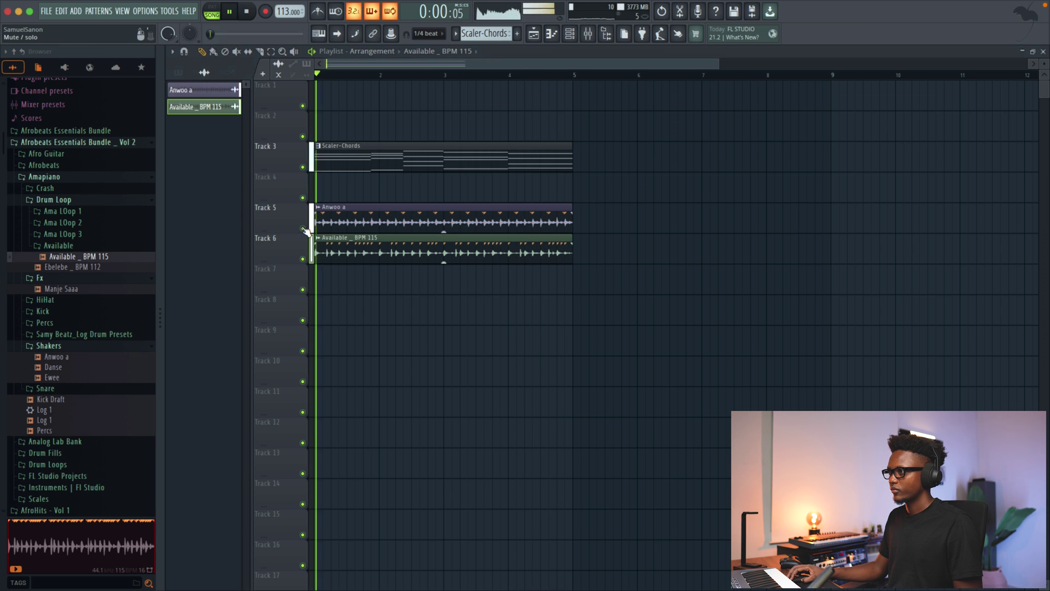
{"action": "double_click", "coordinate": [388, 213]}
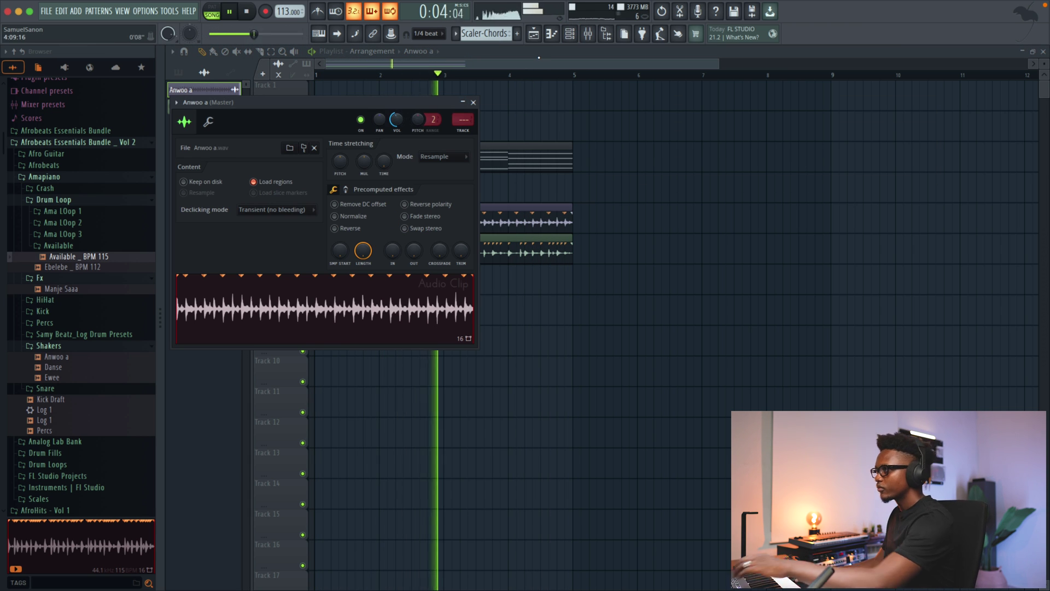
- Switch the channel rack filter from Audio to All and listen to the arrangement
{"action": "left_click", "coordinate": [570, 34]}
{"action": "left_click", "coordinate": [335, 109]}
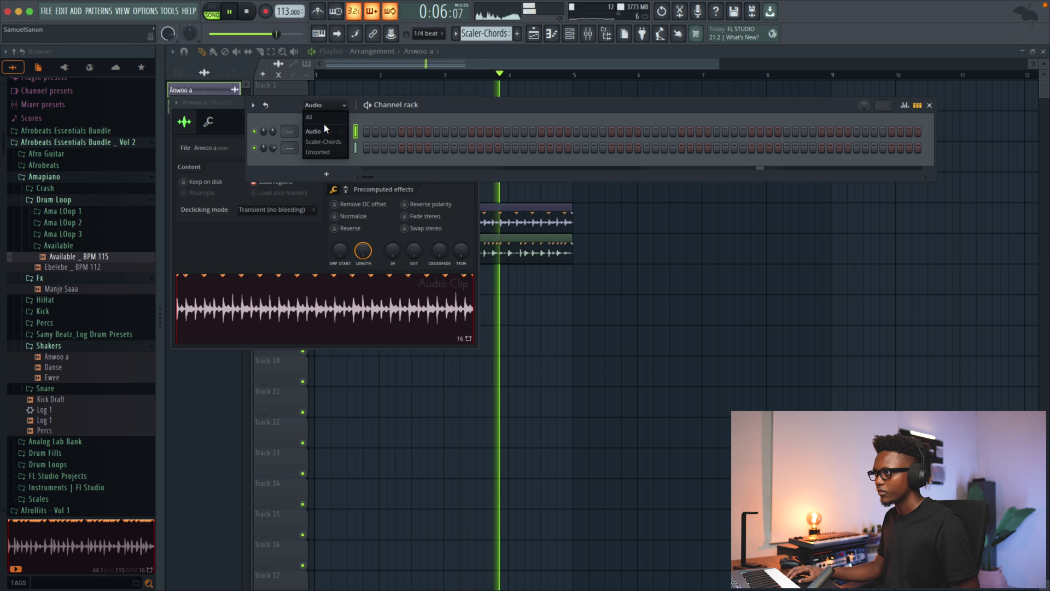
{"action": "left_click", "coordinate": [323, 122]}
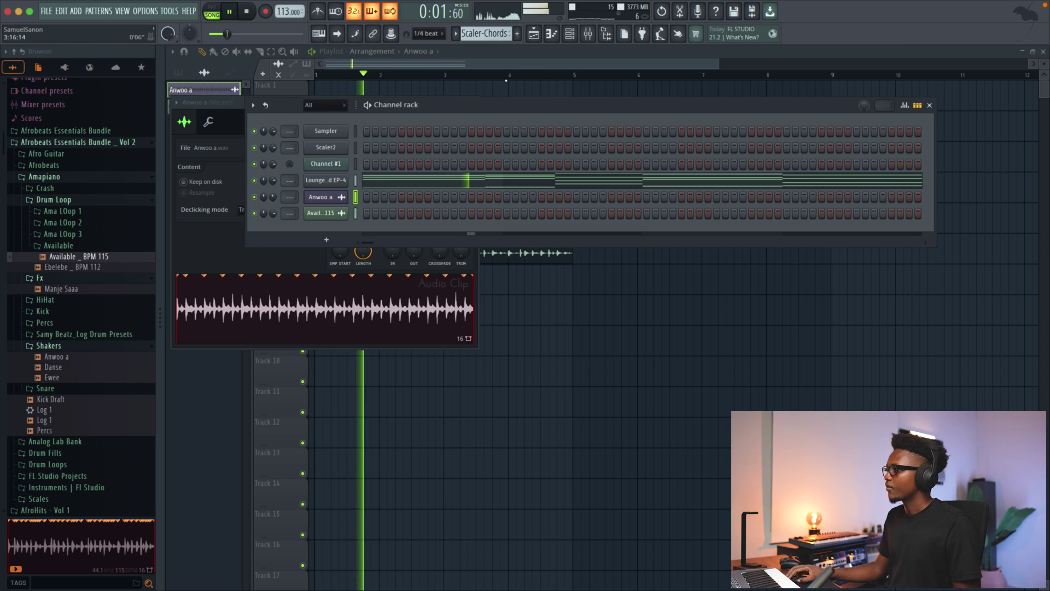
{"action": "key", "text": "F12"}
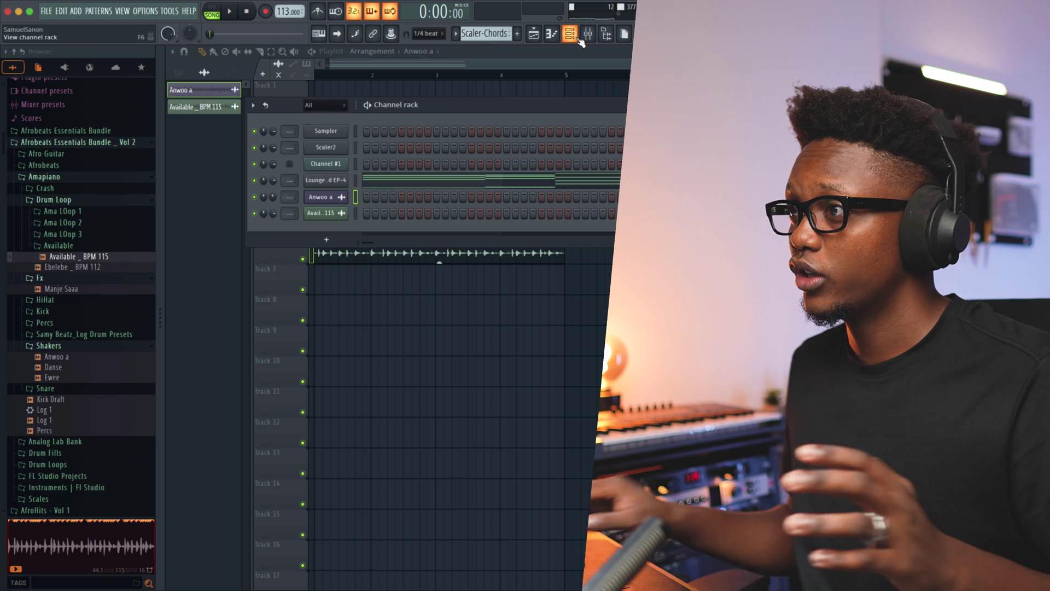
- Open the Scaler2 channel and browse the genres of its Songs chord progressions, including EDM and House
{"action": "left_click", "coordinate": [322, 182]}
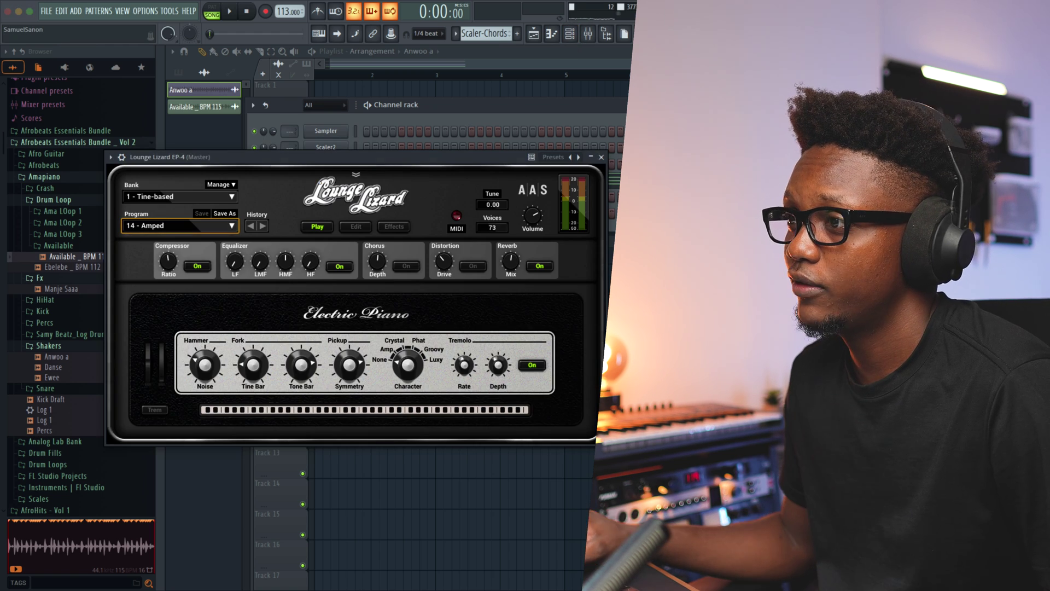
{"action": "left_click", "coordinate": [326, 147]}
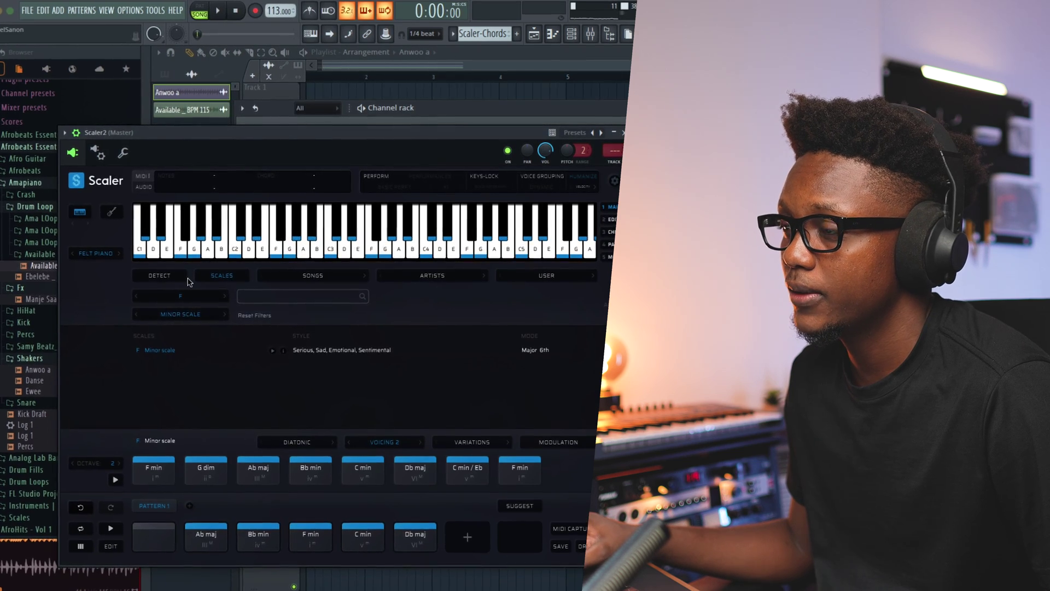
{"action": "left_click", "coordinate": [313, 275]}
{"action": "mouse_move", "coordinate": [331, 283]}
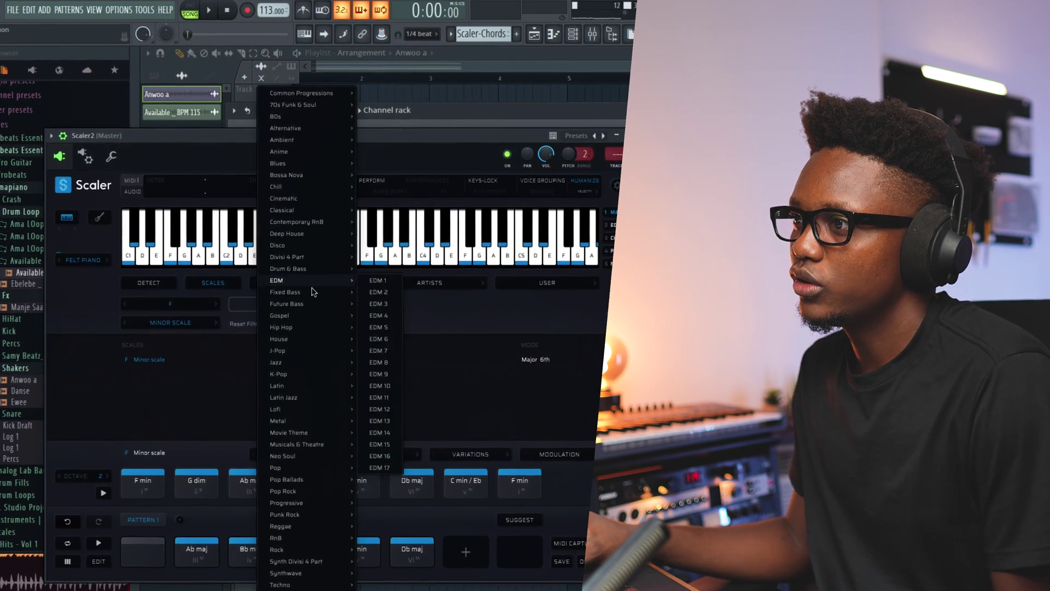
{"action": "mouse_move", "coordinate": [318, 340]}
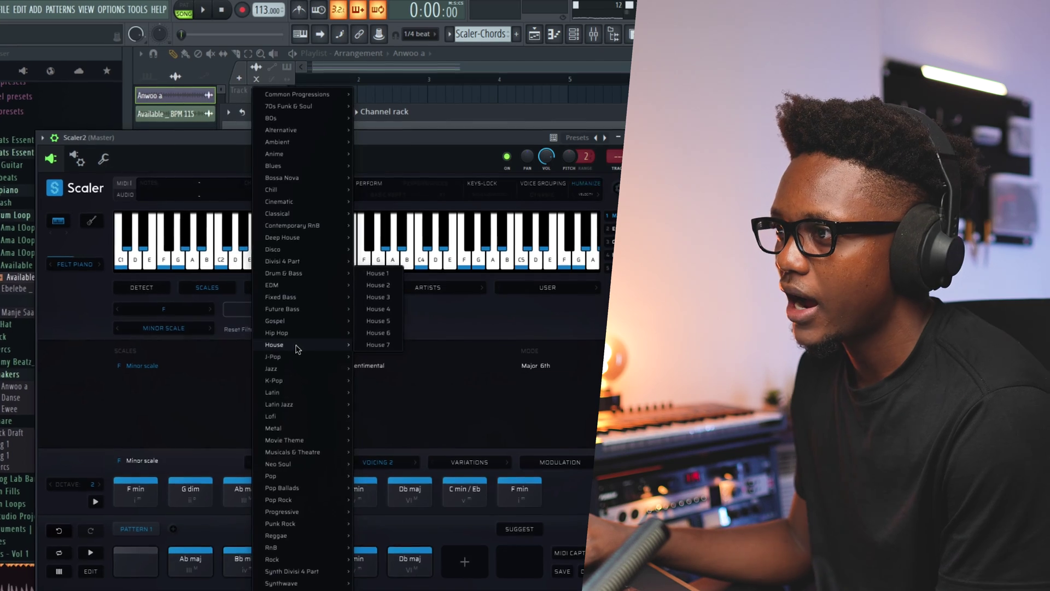
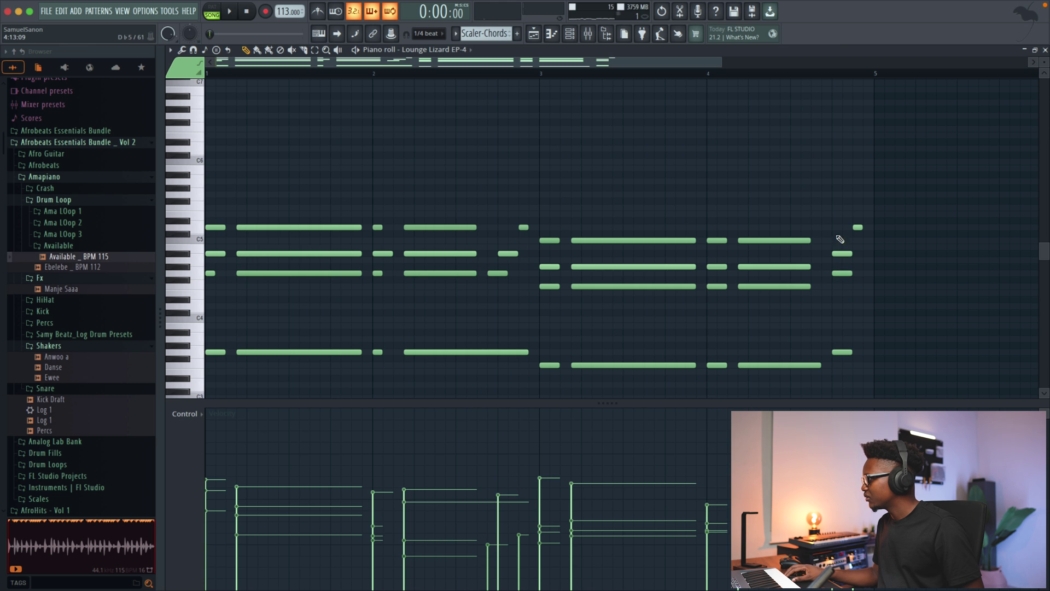
- Play the new rhythmic chord pattern in the Lounge Lizard EP-4 piano roll
{"action": "key", "text": "space"}
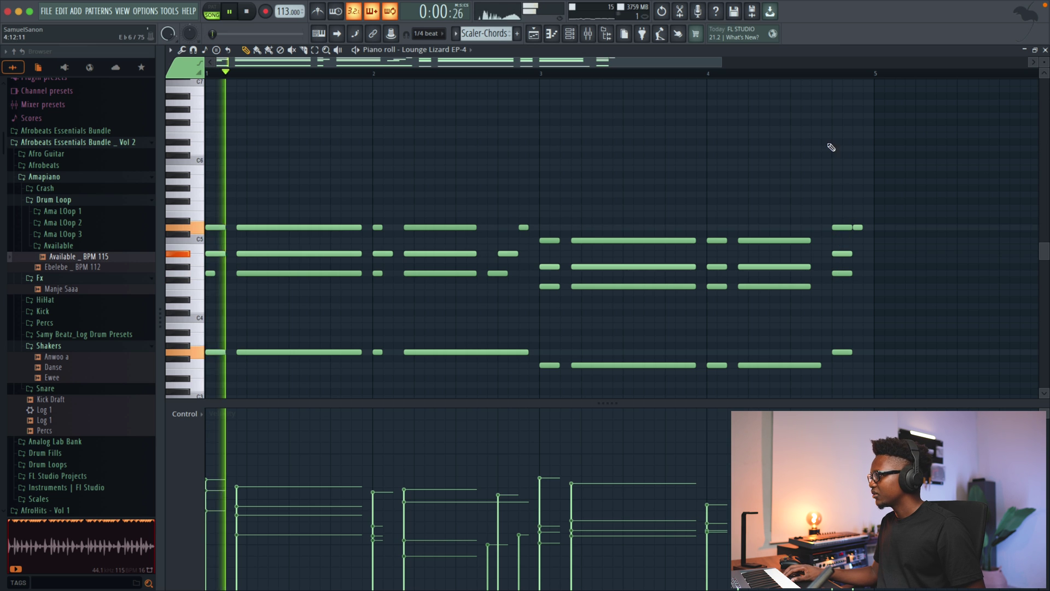
{"action": "scroll", "coordinate": [711, 83], "scroll_direction": "up", "scroll_amount": 1}
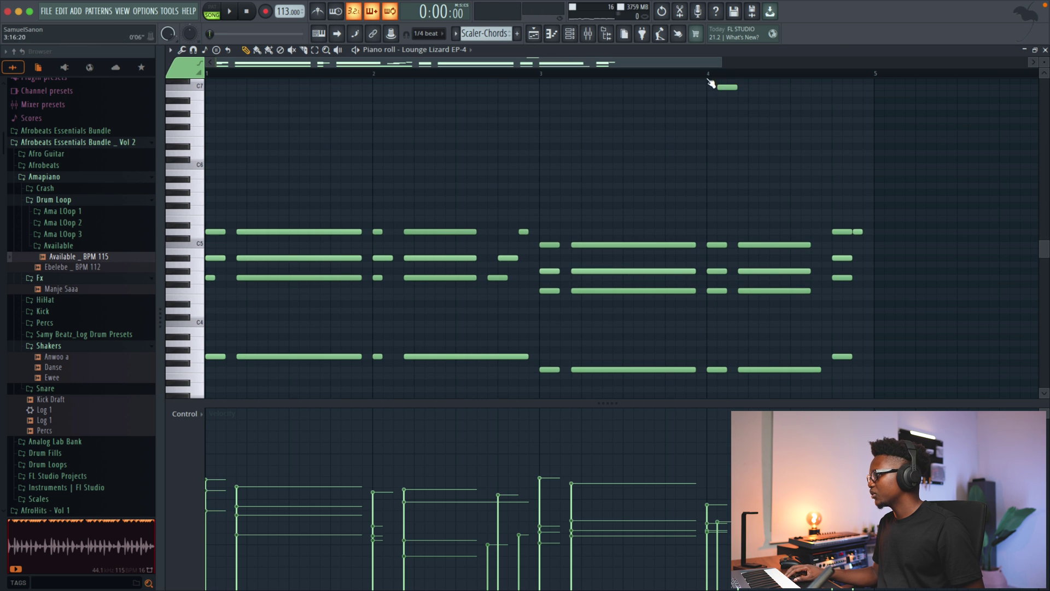
- Listen to the Lounge Lizard EP-4 chords against the loops from the start, checking the channel rack and the chord notes
{"action": "left_click", "coordinate": [712, 74]}
{"action": "key", "text": "space"}
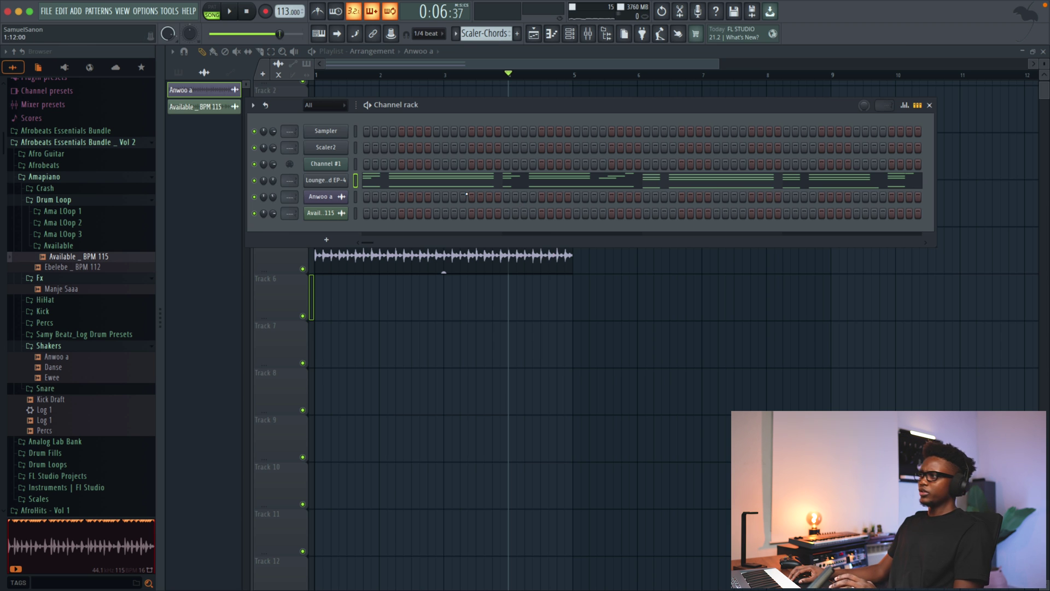
{"action": "left_click", "coordinate": [466, 186]}
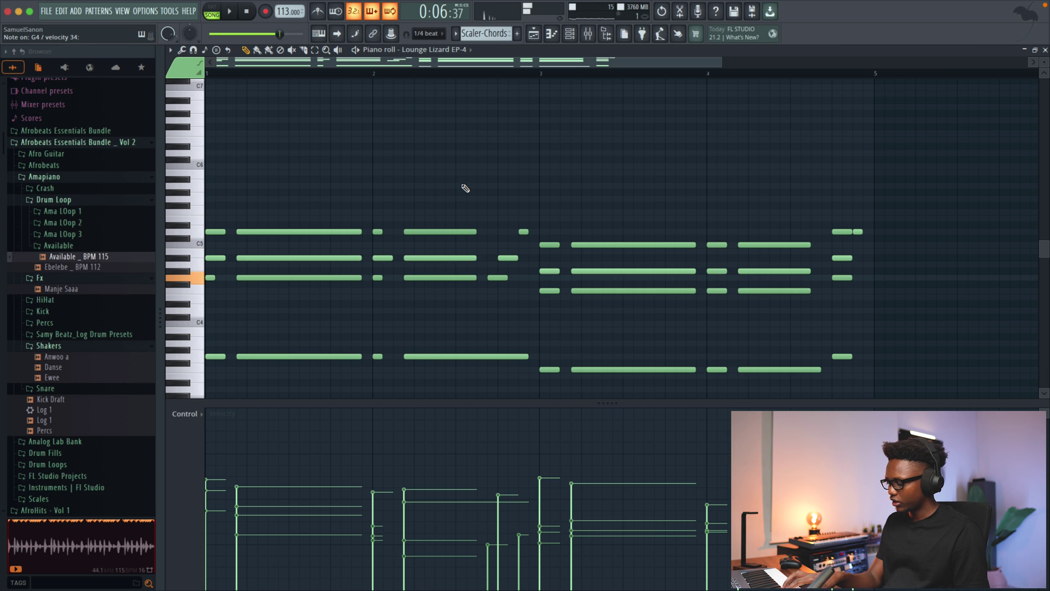
{"action": "key", "text": "space"}
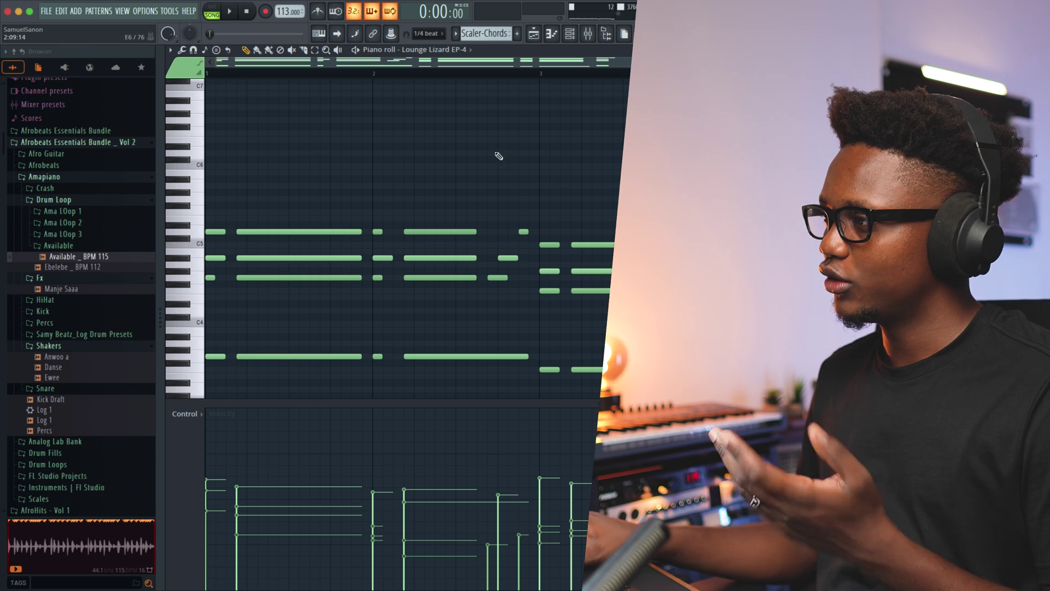
{"action": "key", "text": "space"}
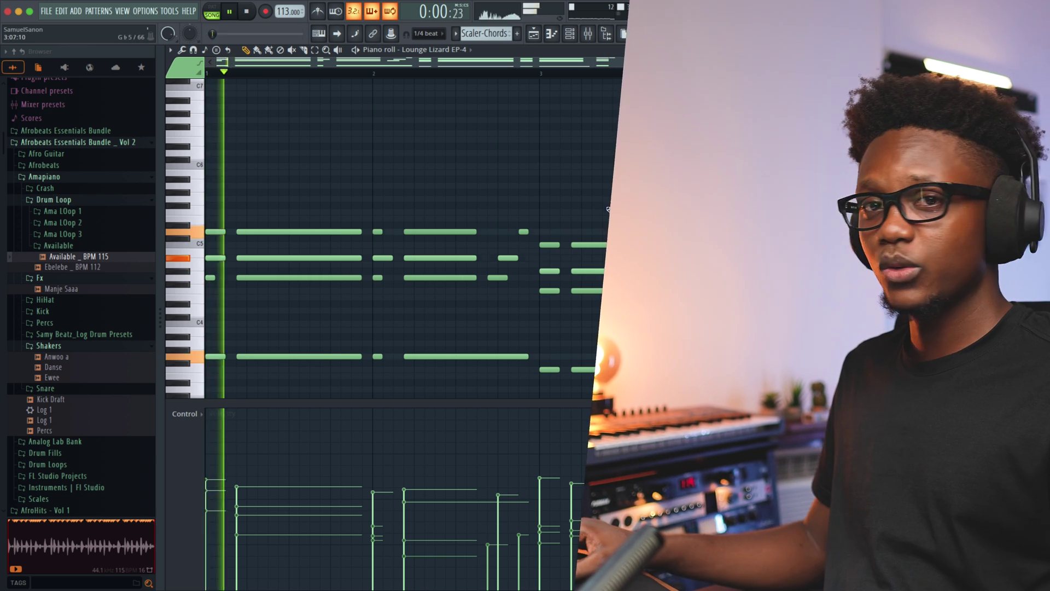
{"action": "key", "text": "F7"}
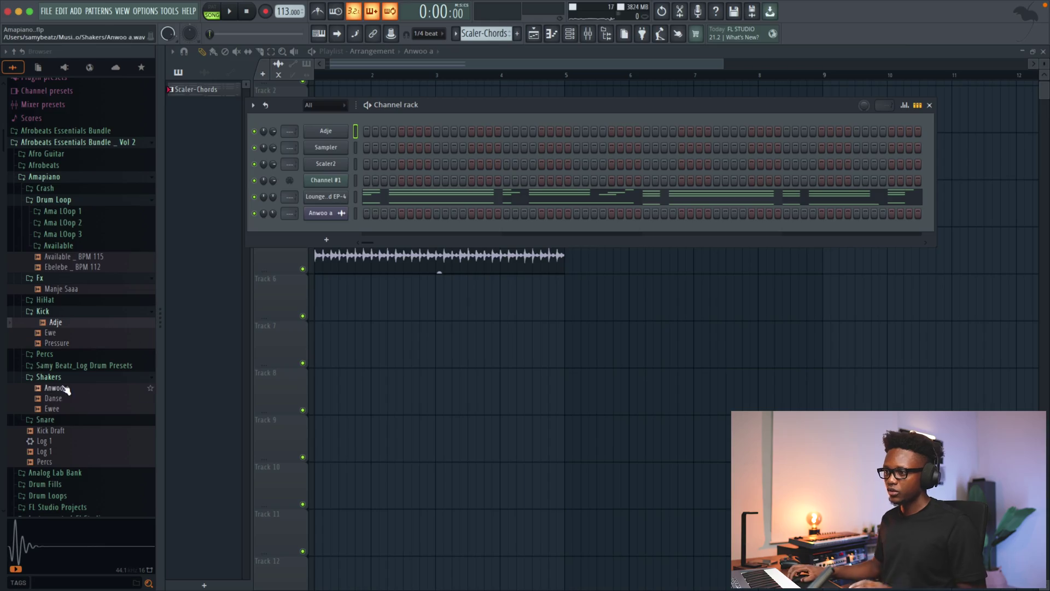
- Add the Adje kick sample as a new top channel and place its hits on steps 8, 12 and 15
{"action": "left_click", "coordinate": [61, 398]}
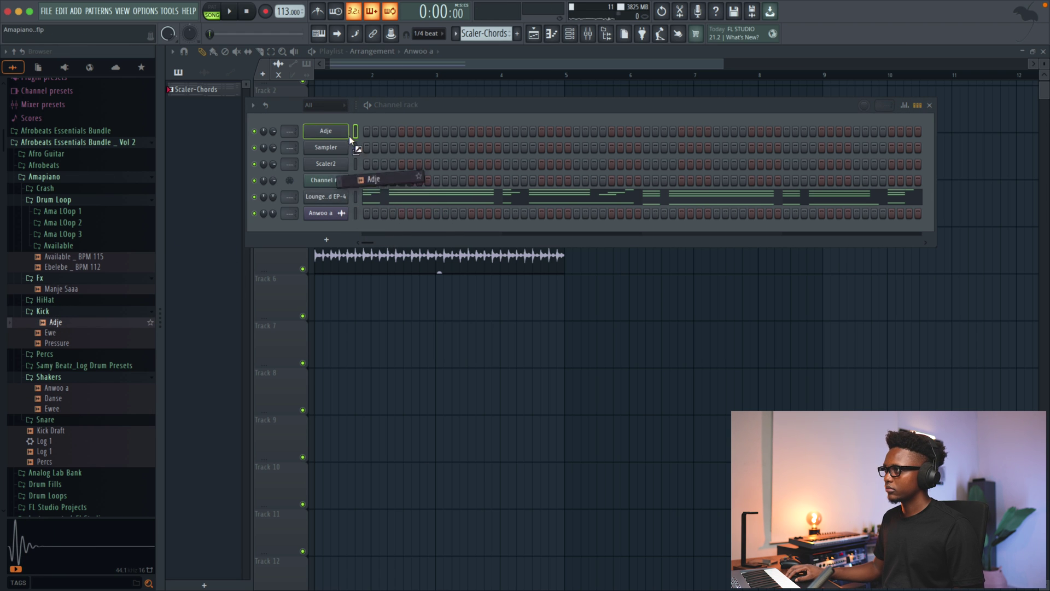
{"action": "left_click_drag", "start_coordinate": [349, 136], "coordinate": [350, 136]}
{"action": "left_click", "coordinate": [401, 131]}
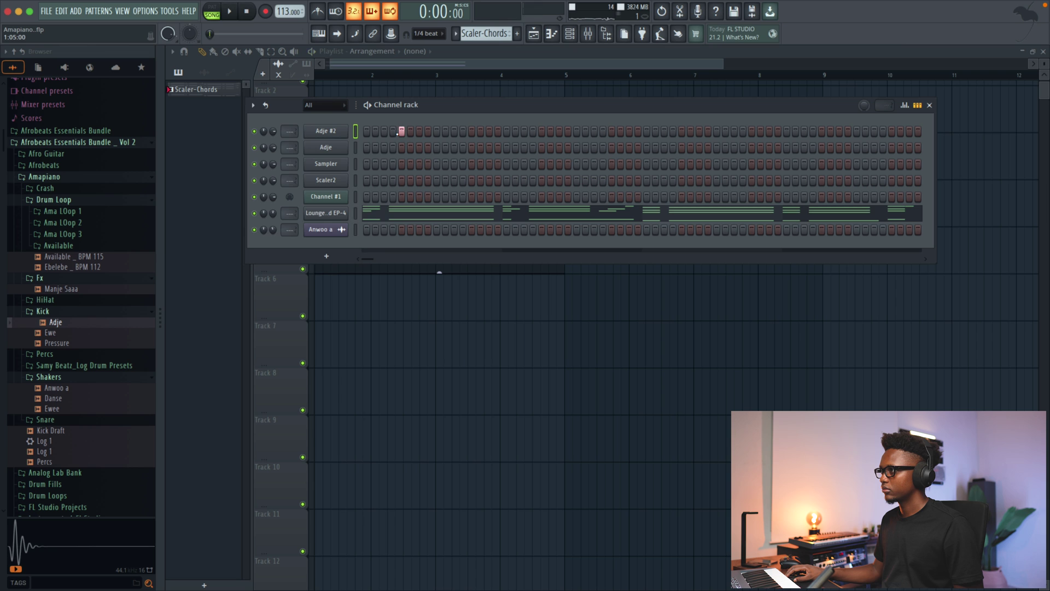
{"action": "left_click", "coordinate": [427, 131]}
{"action": "key", "text": "space"}
{"action": "left_click", "coordinate": [454, 131]}
{"action": "left_click", "coordinate": [481, 132]}
{"action": "key", "text": "space"}
{"action": "left_click", "coordinate": [455, 131]}
{"action": "left_click", "coordinate": [463, 131]}
{"action": "left_click", "coordinate": [480, 131]}
{"action": "left_click", "coordinate": [489, 131]}
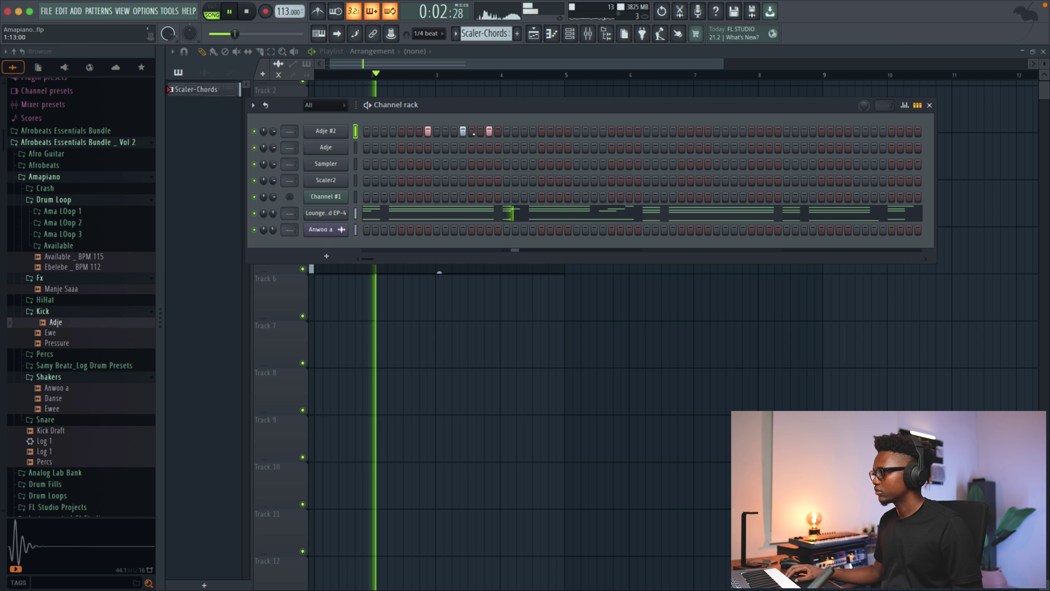
- Duplicate the Adje #2 kick hits from bars 1–2 into bars 3–4 in its piano roll
{"action": "right_click", "coordinate": [358, 133]}
{"action": "left_click", "coordinate": [389, 137]}
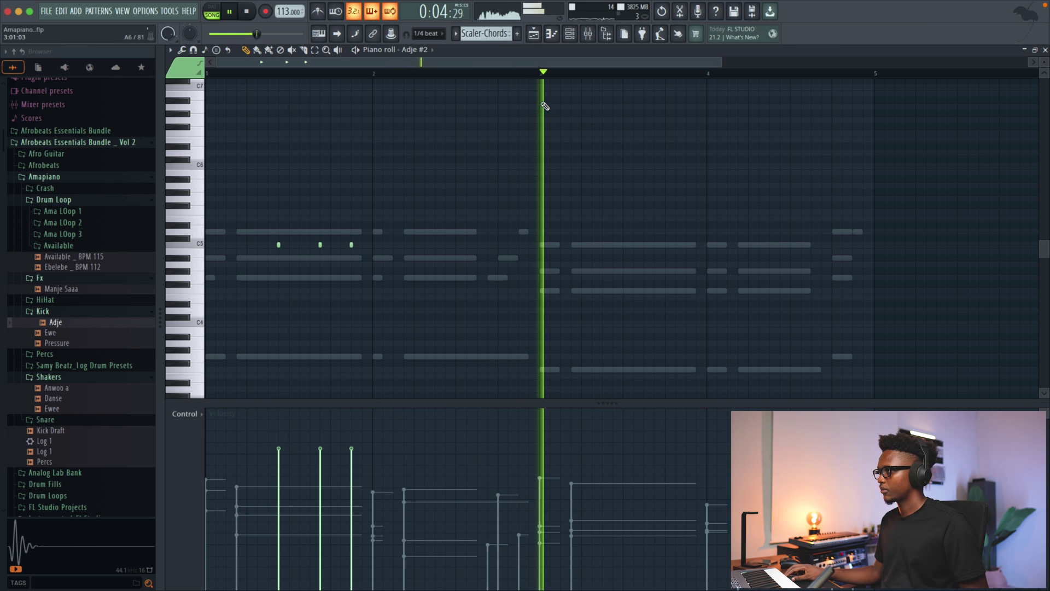
{"action": "left_click_drag", "start_coordinate": [544, 74], "coordinate": [207, 74]}
{"action": "key", "text": "ctrl+b"}
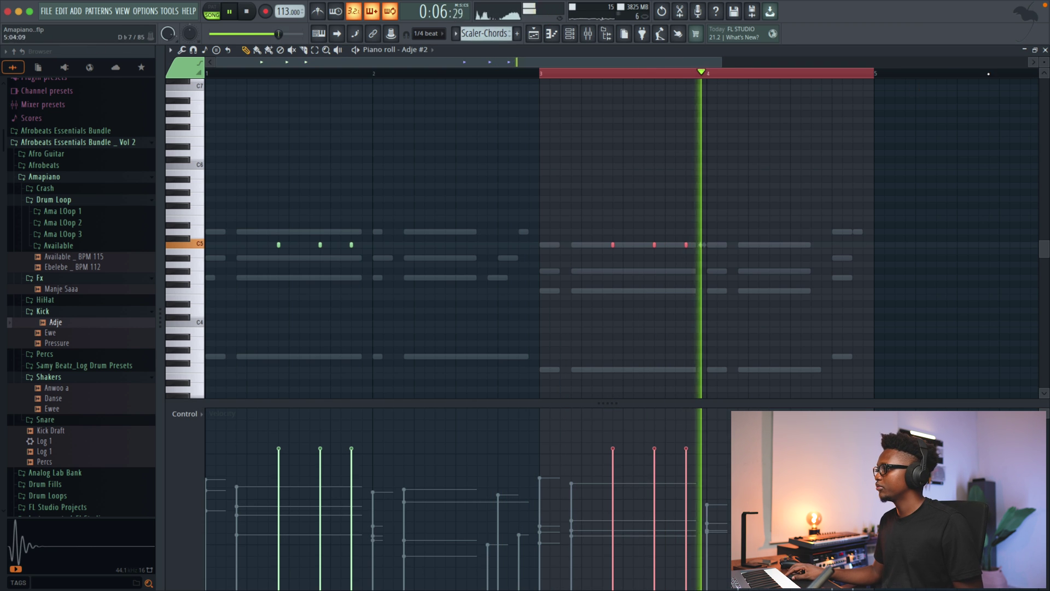
{"action": "key", "text": "F7"}
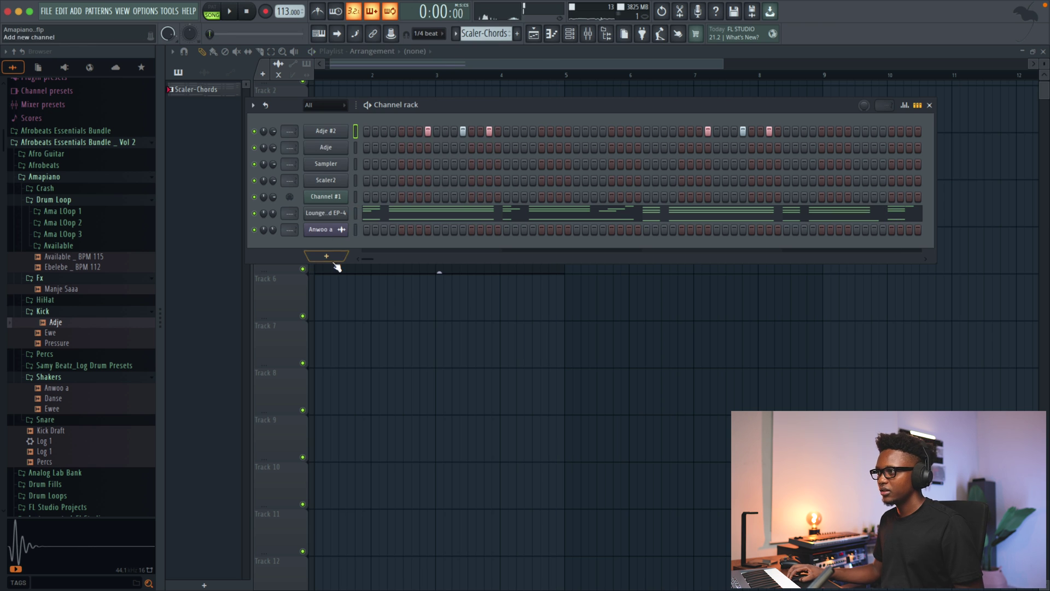
- Add a Purity channel and load the Sonar preset from its Slow Synth category
{"action": "left_click", "coordinate": [328, 257]}
{"action": "mouse_move", "coordinate": [334, 130]}
{"action": "left_click", "coordinate": [422, 148]}
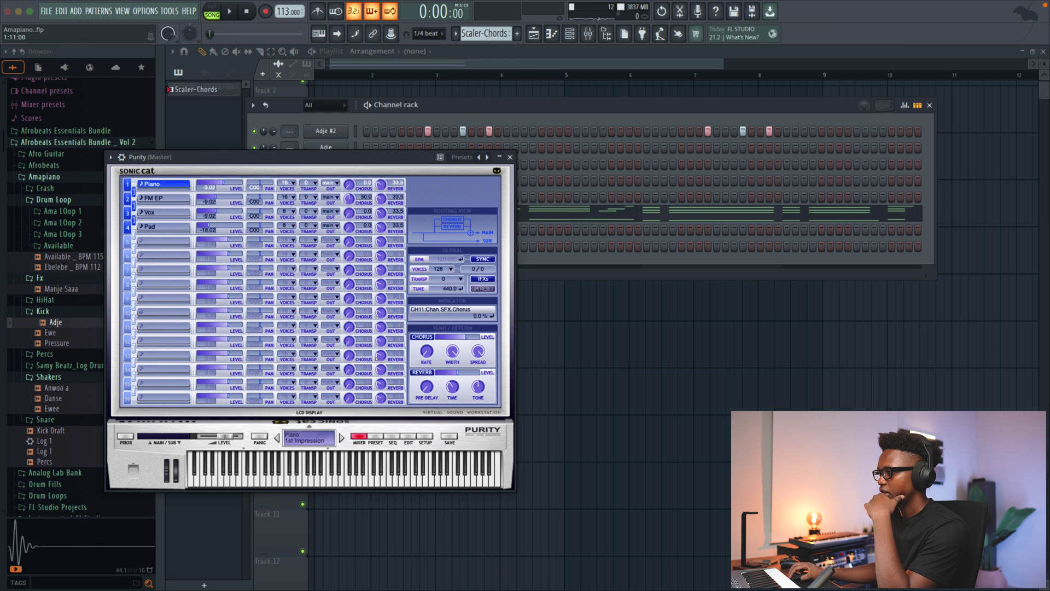
{"action": "left_click", "coordinate": [376, 436]}
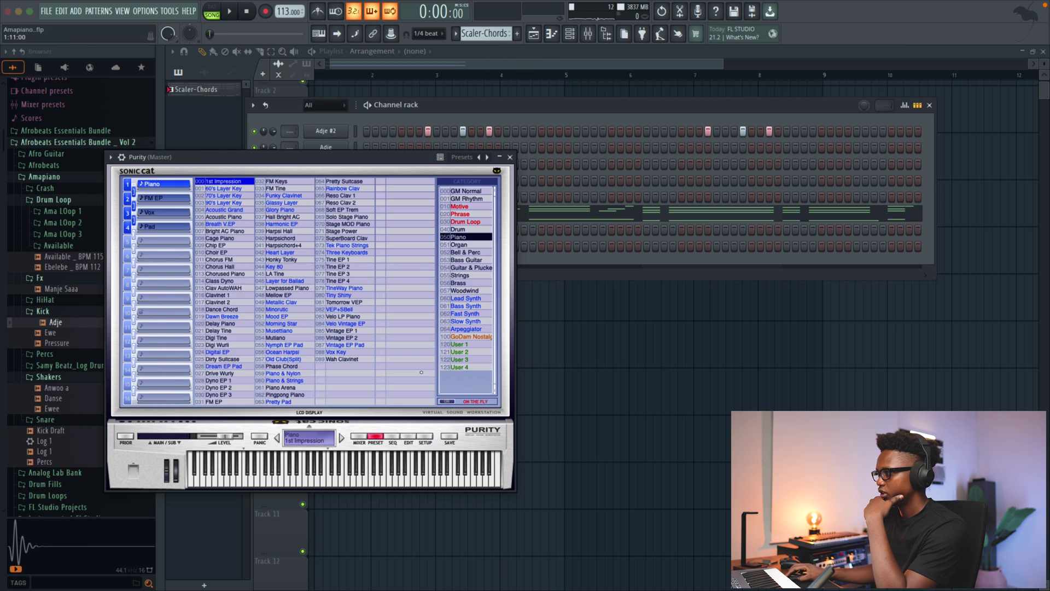
{"action": "left_click", "coordinate": [471, 321]}
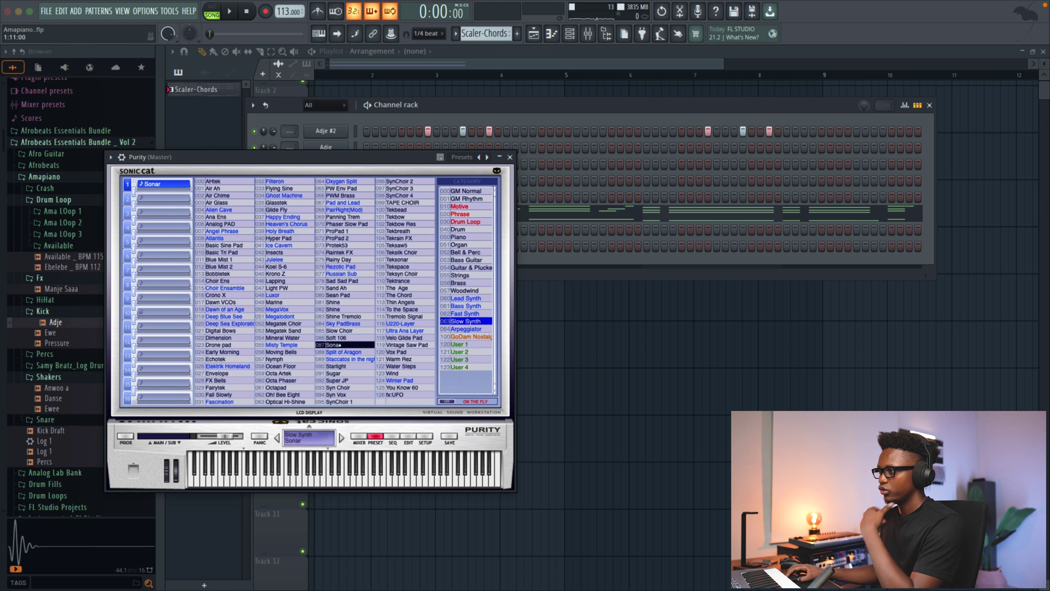
{"action": "left_click", "coordinate": [510, 158]}
- Draw G4 and G3 notes sustained across all four bars in the Purity piano roll and play them with the beat
{"action": "key", "text": "space"}
{"action": "right_click", "coordinate": [329, 245]}
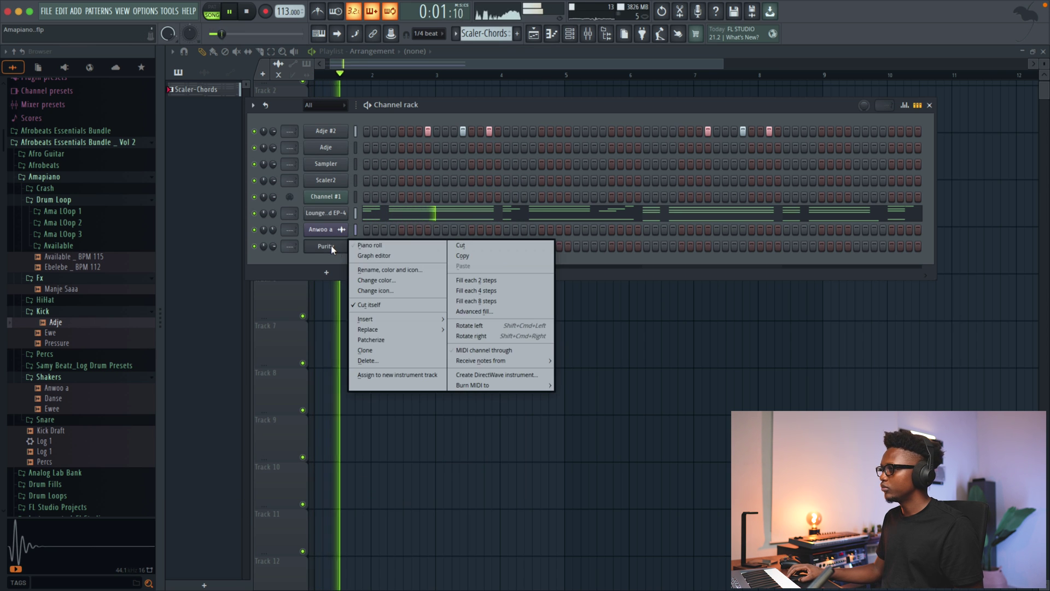
{"action": "left_click", "coordinate": [365, 244]}
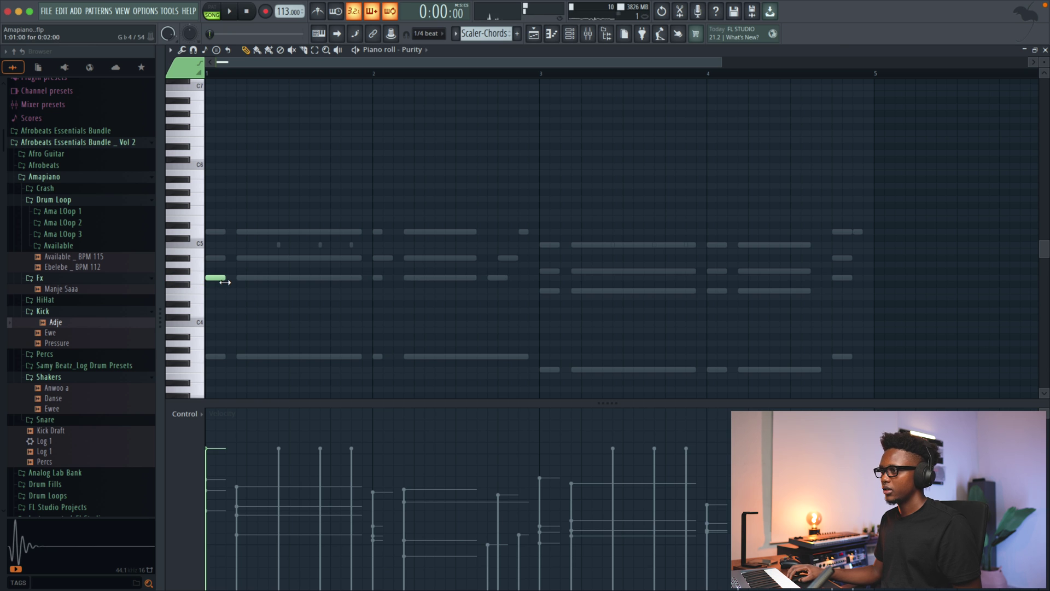
{"action": "left_click_drag", "start_coordinate": [279, 280], "coordinate": [870, 292]}
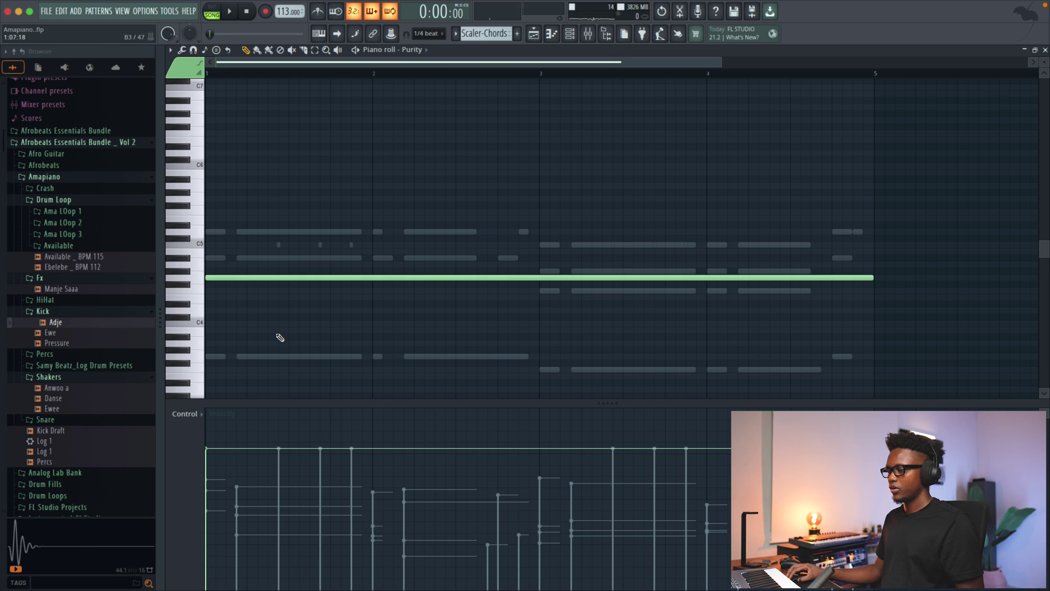
{"action": "left_click_drag", "start_coordinate": [235, 358], "coordinate": [191, 357]}
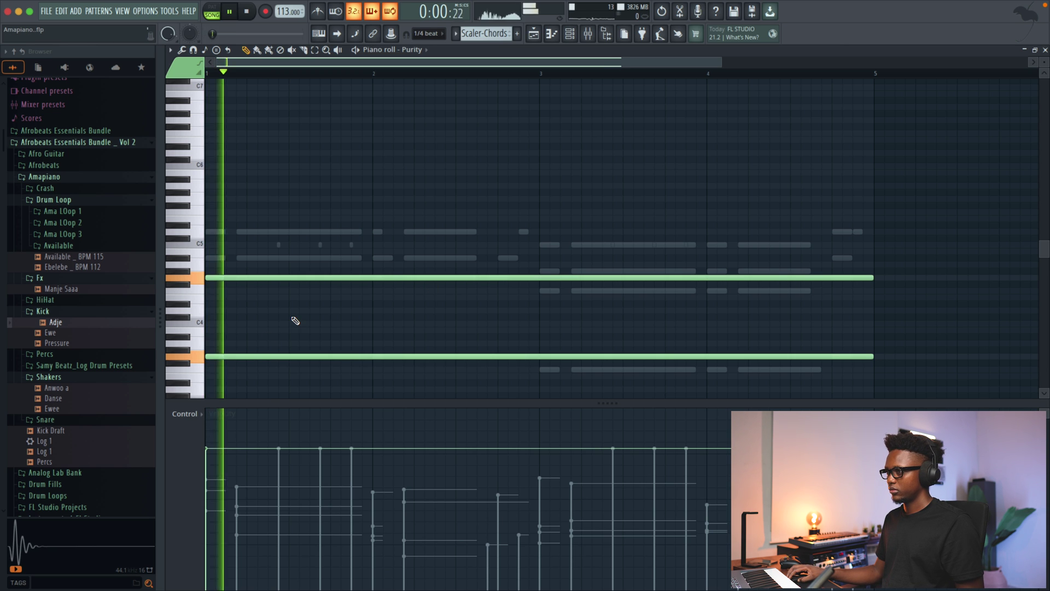
{"action": "key", "text": "F7"}
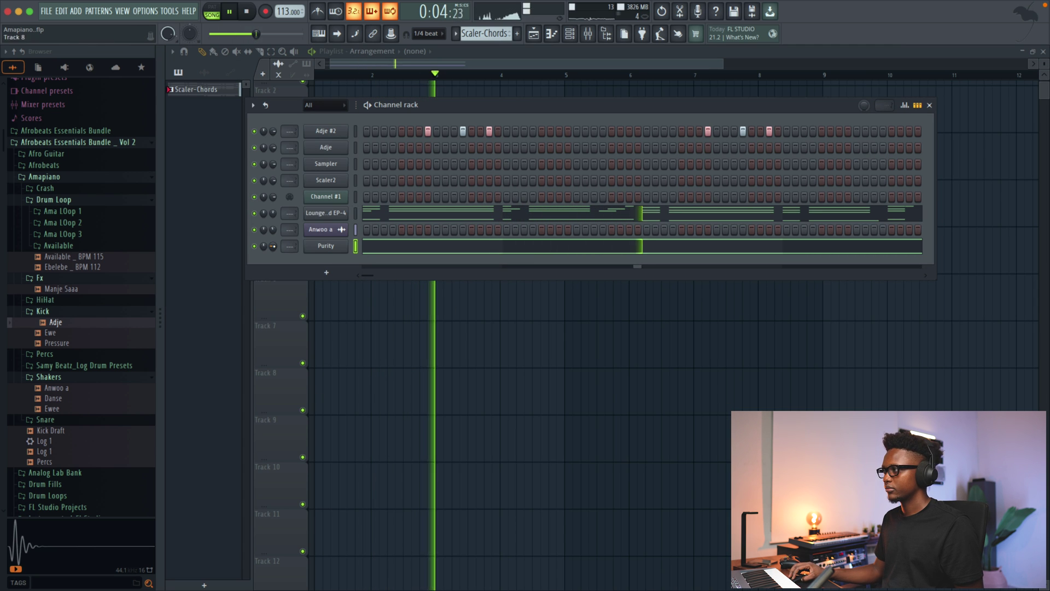
- Try both sustained Purity notes two semitones lower, on F4 and F3, during playback
{"action": "left_click", "coordinate": [425, 247]}
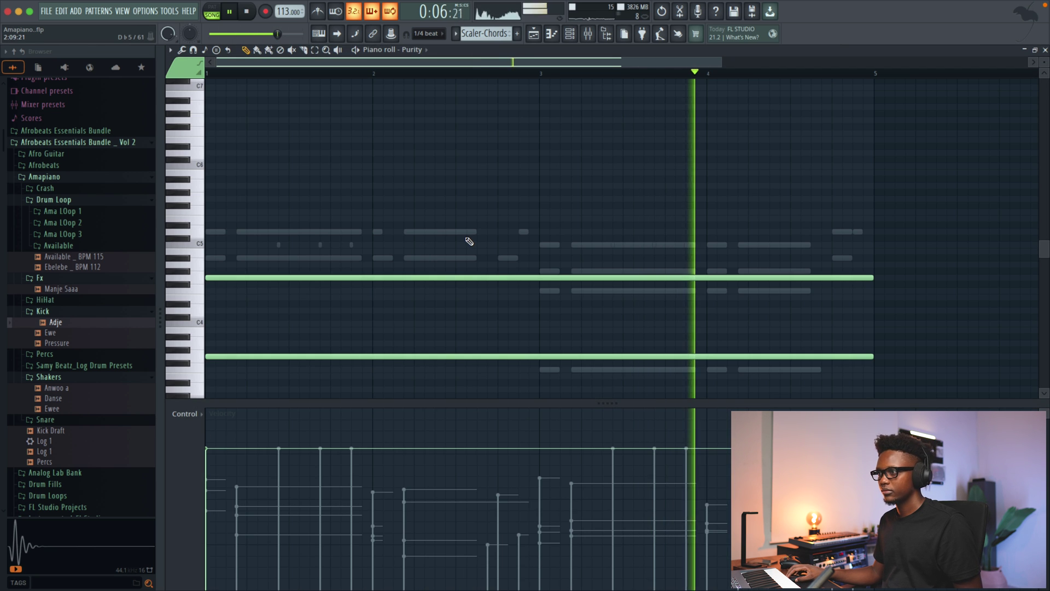
{"action": "scroll", "coordinate": [453, 220], "scroll_direction": "down", "scroll_amount": 5}
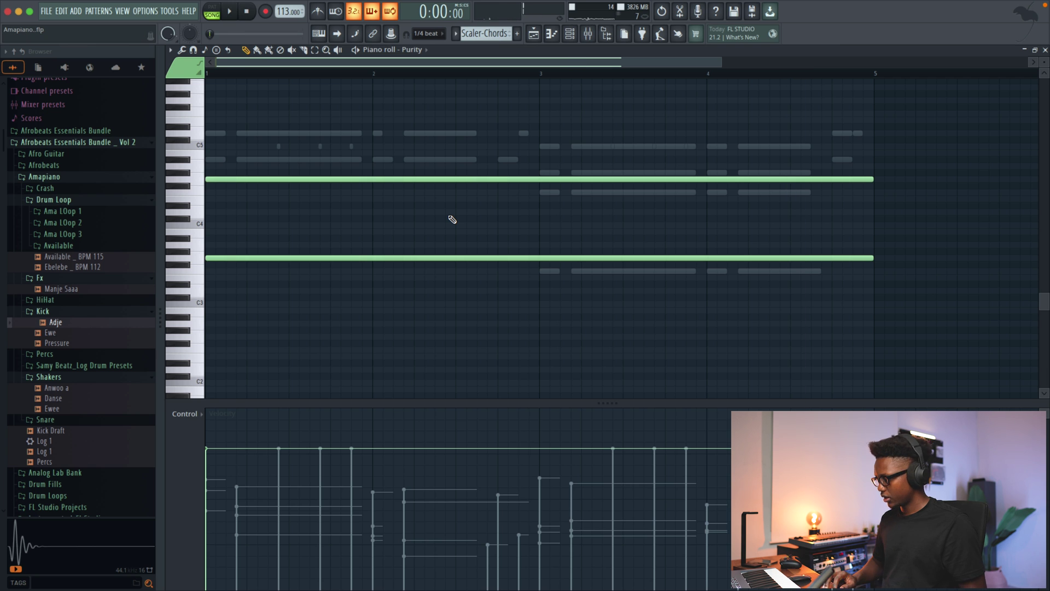
{"action": "key", "text": "shift+Down"}
{"action": "key", "text": "shift+Down"}
{"action": "key", "text": "space"}
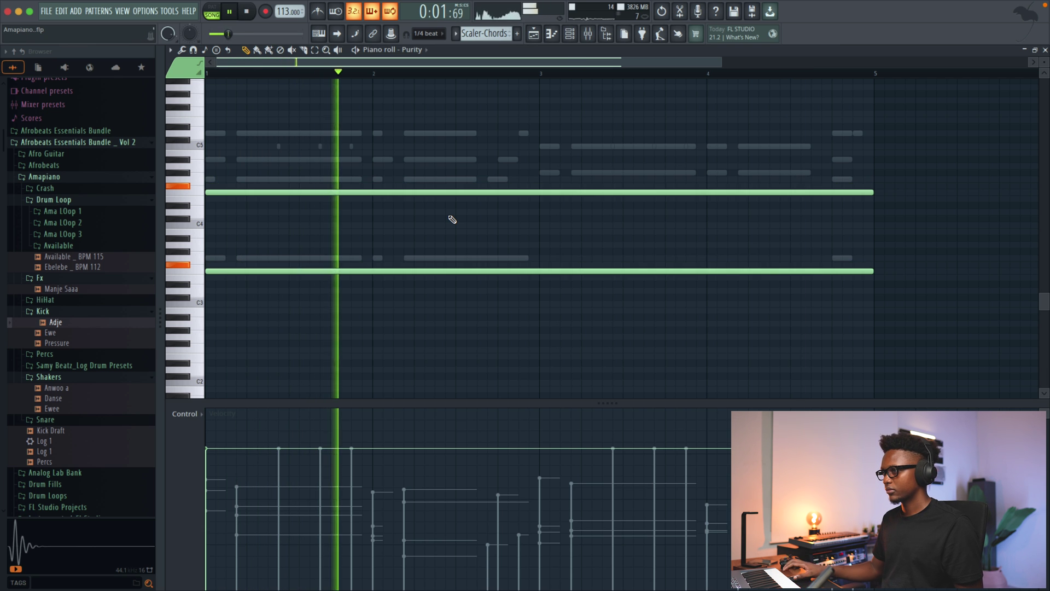
{"action": "scroll", "coordinate": [449, 219], "scroll_direction": "up", "scroll_amount": 1}
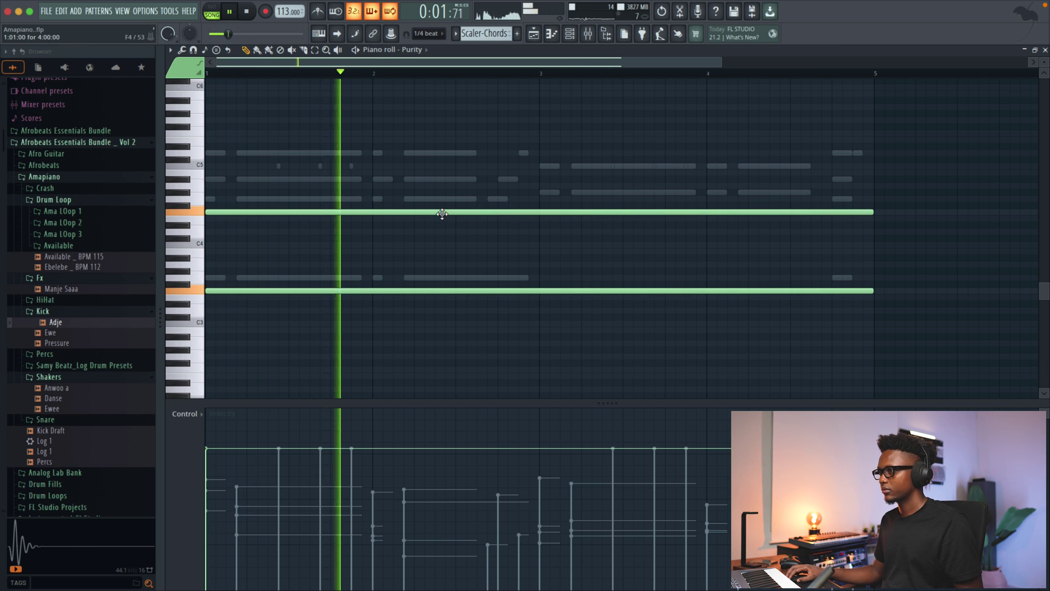
{"action": "scroll", "coordinate": [442, 214], "scroll_direction": "down", "scroll_amount": 1}
- Transpose both Purity notes back up two semitones and listen to the pattern
{"action": "key", "text": "space"}
{"action": "key", "text": "shift+Up"}
{"action": "key", "text": "shift+Up"}
{"action": "key", "text": "space"}
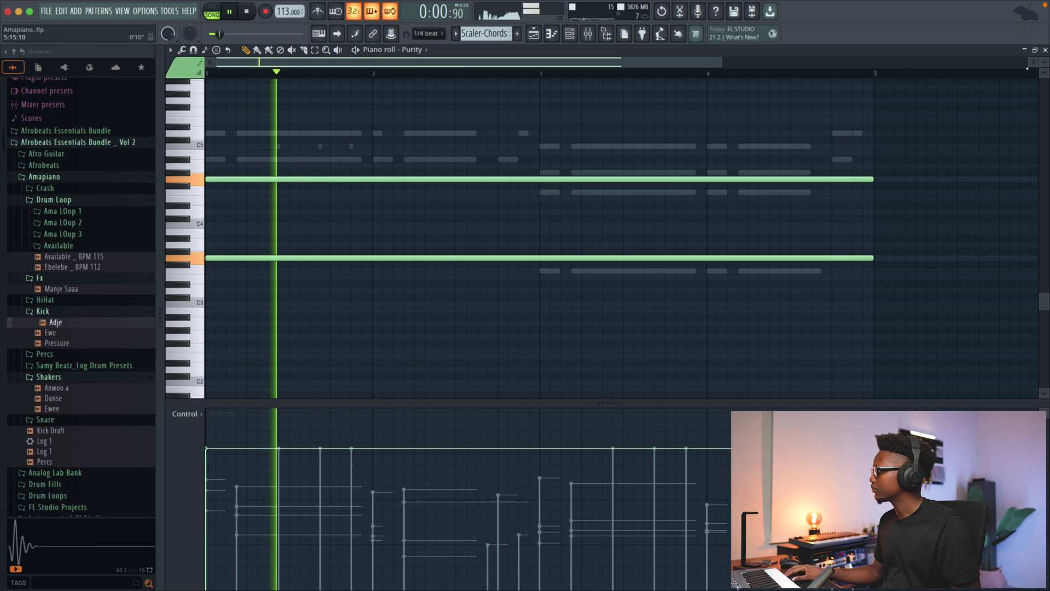
{"action": "key", "text": "F7"}
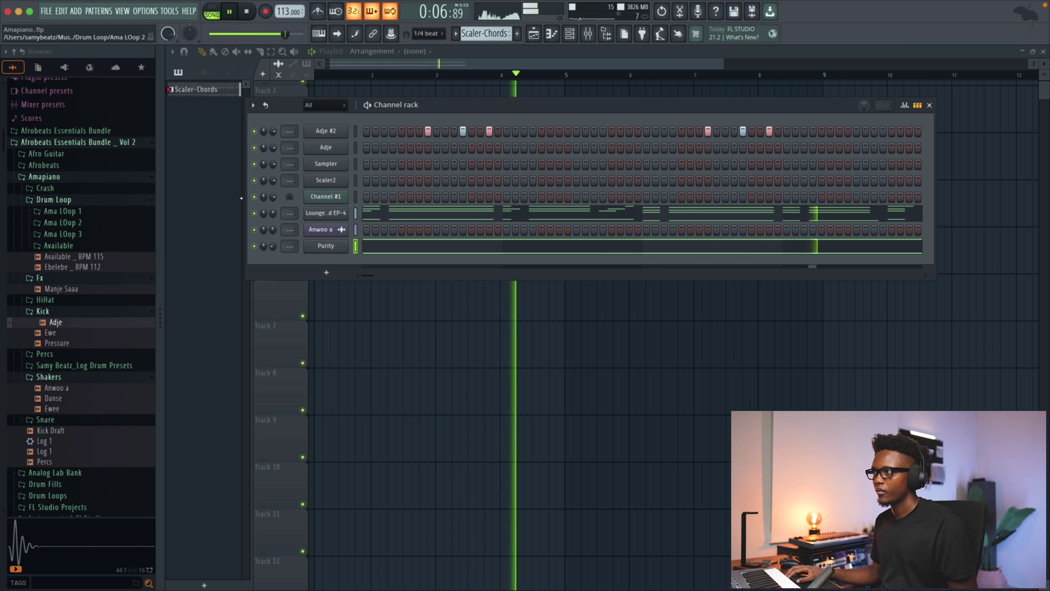
{"action": "key", "text": "space"}
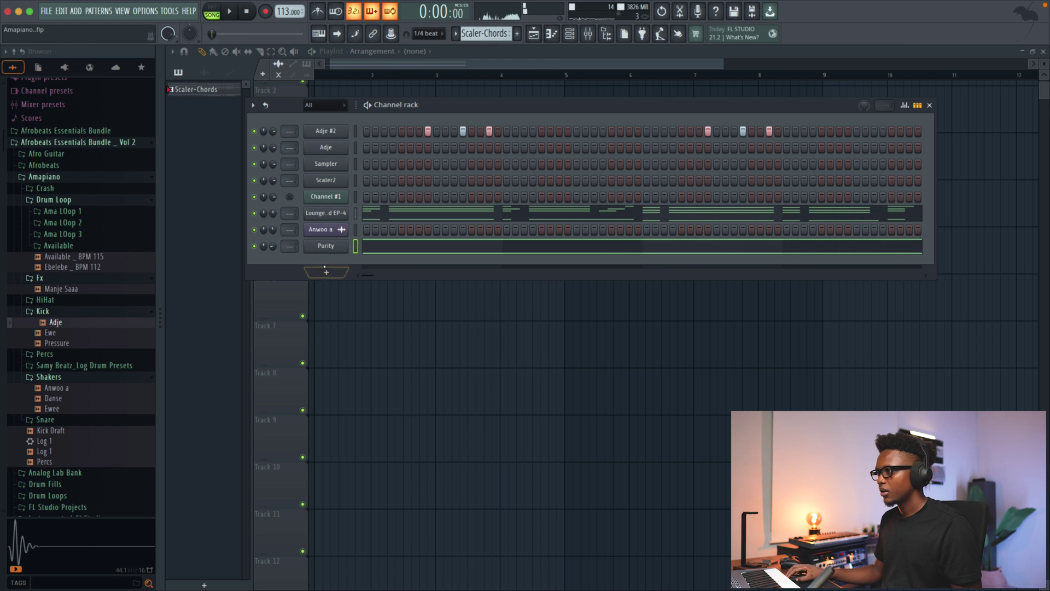
- Add a Fruity DX10 channel and load the Log Vibe Low End 2 log drum preset
{"action": "left_click", "coordinate": [328, 275]}
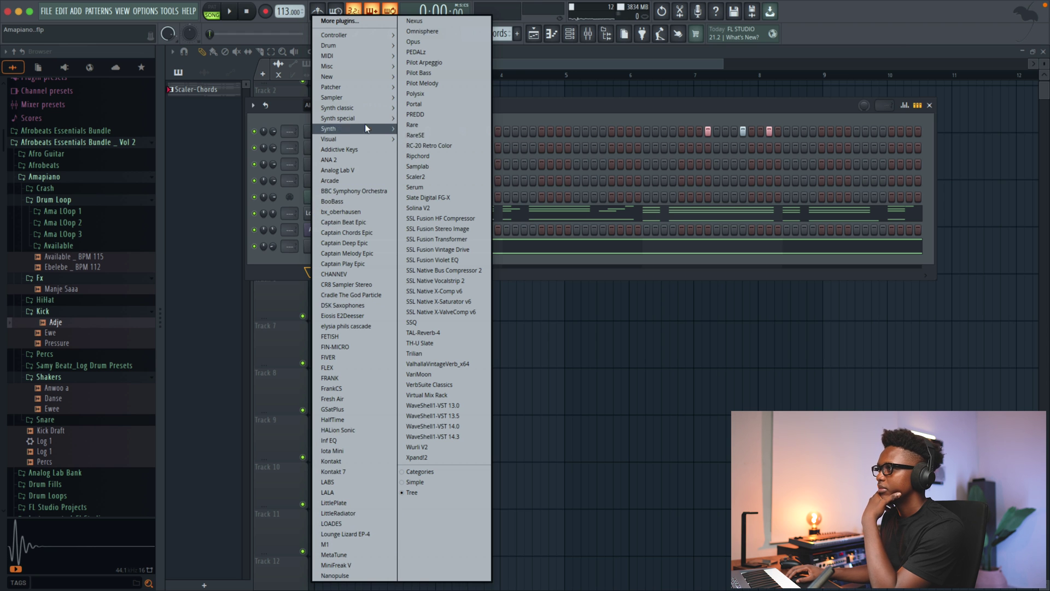
{"action": "key", "text": "space"}
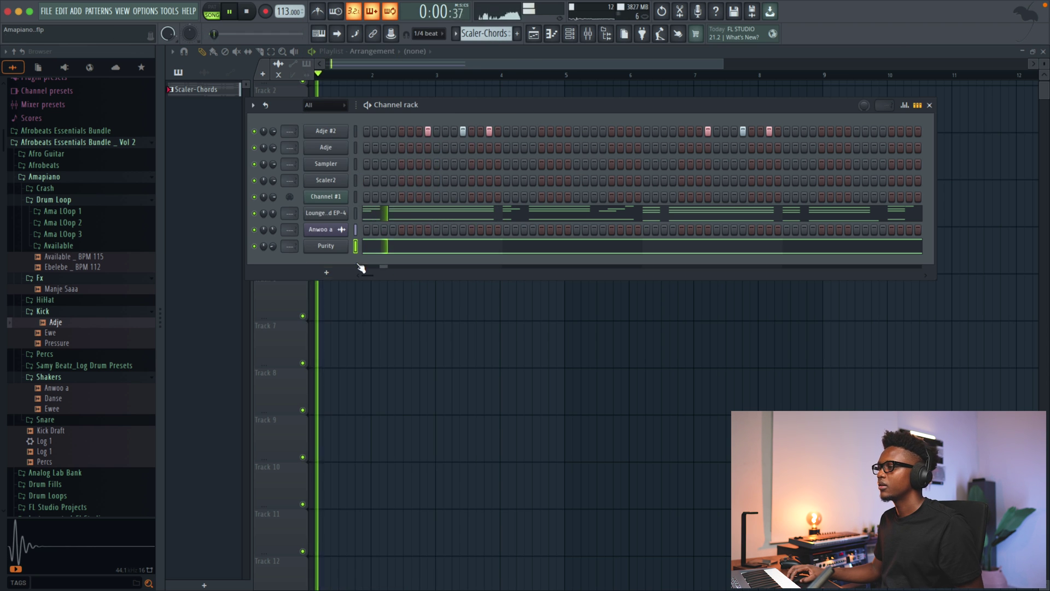
{"action": "left_click", "coordinate": [329, 273]}
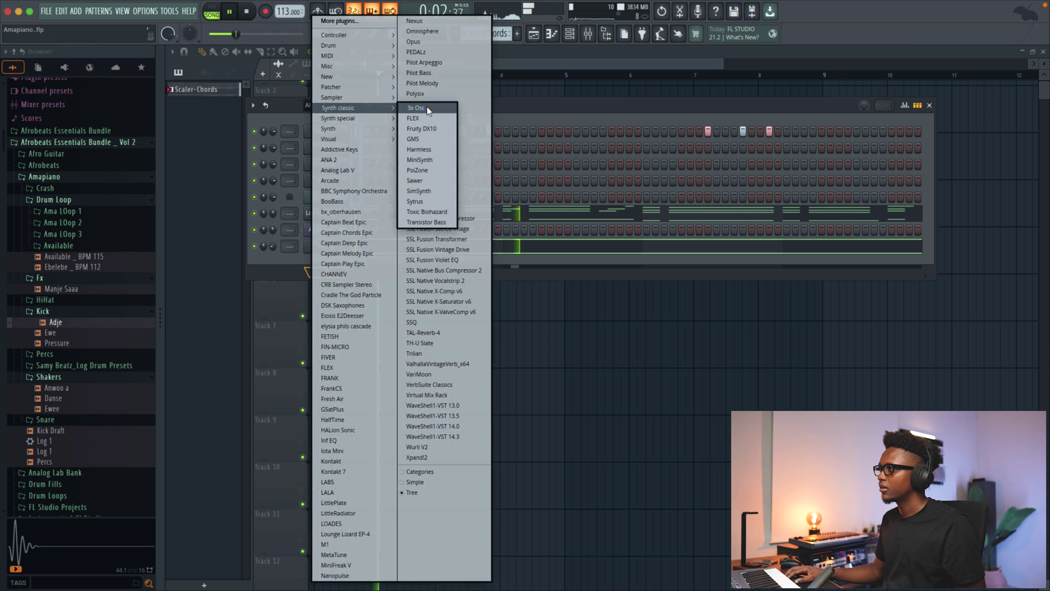
{"action": "left_click", "coordinate": [420, 128]}
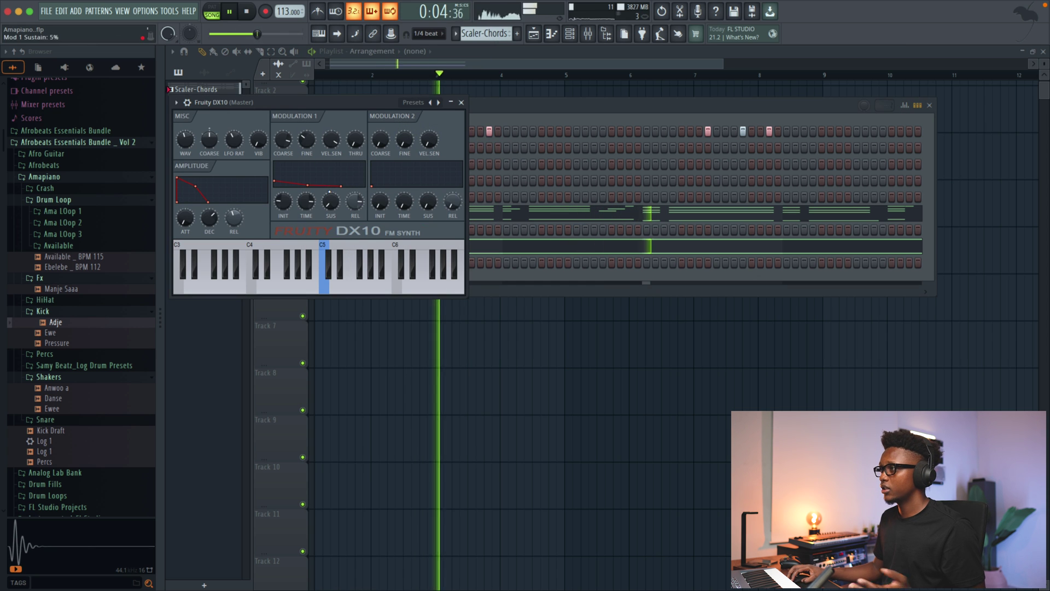
{"action": "right_click", "coordinate": [440, 104]}
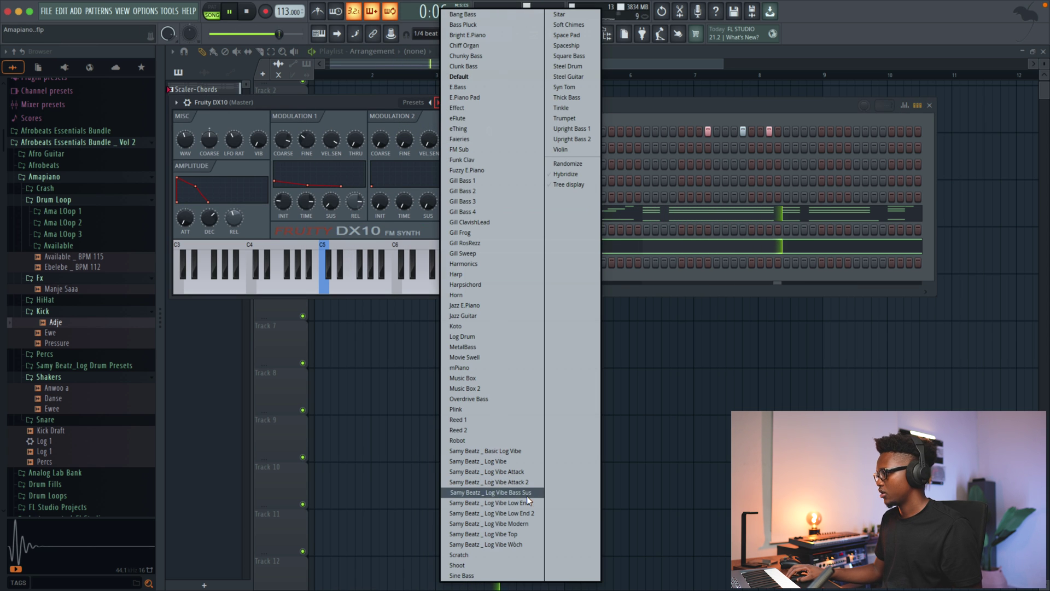
{"action": "left_click", "coordinate": [509, 523]}
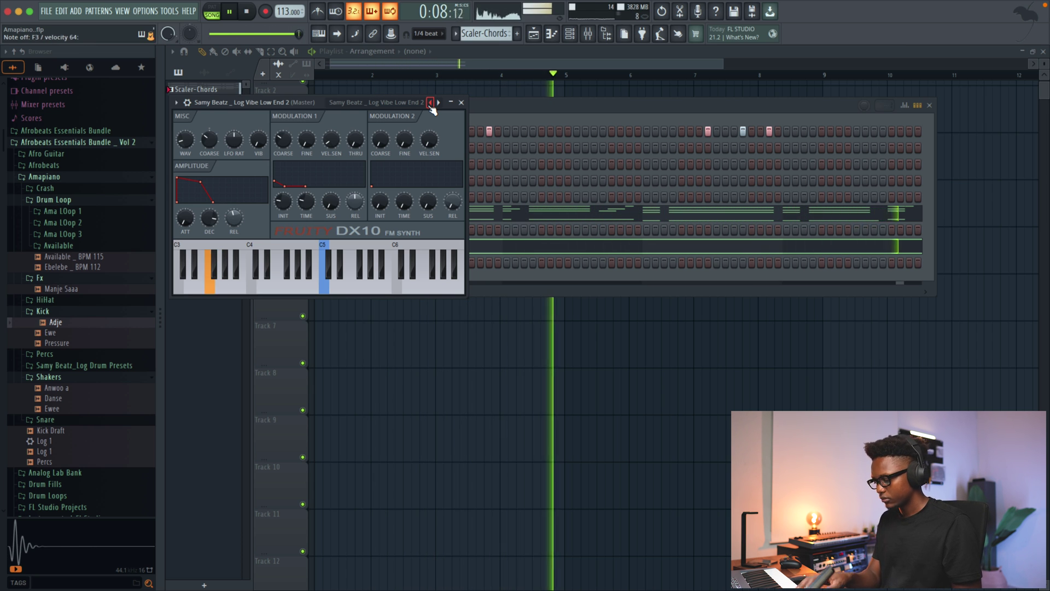
- Record a four-bar log drum bassline on the Fruity DX10 channel and play it back with the beat
{"action": "key", "text": "space"}
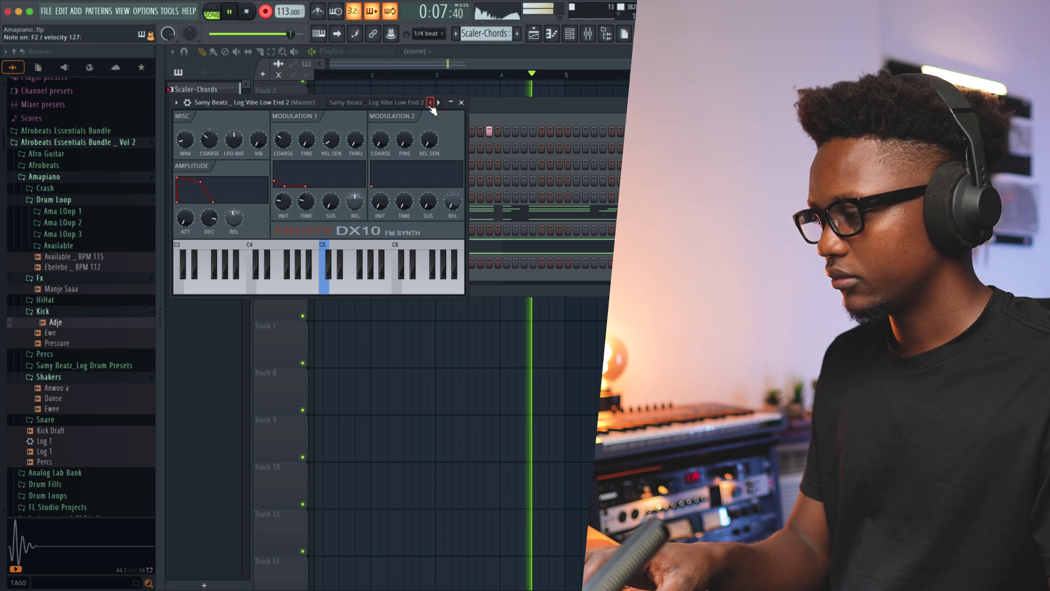
{"action": "key", "text": "space"}
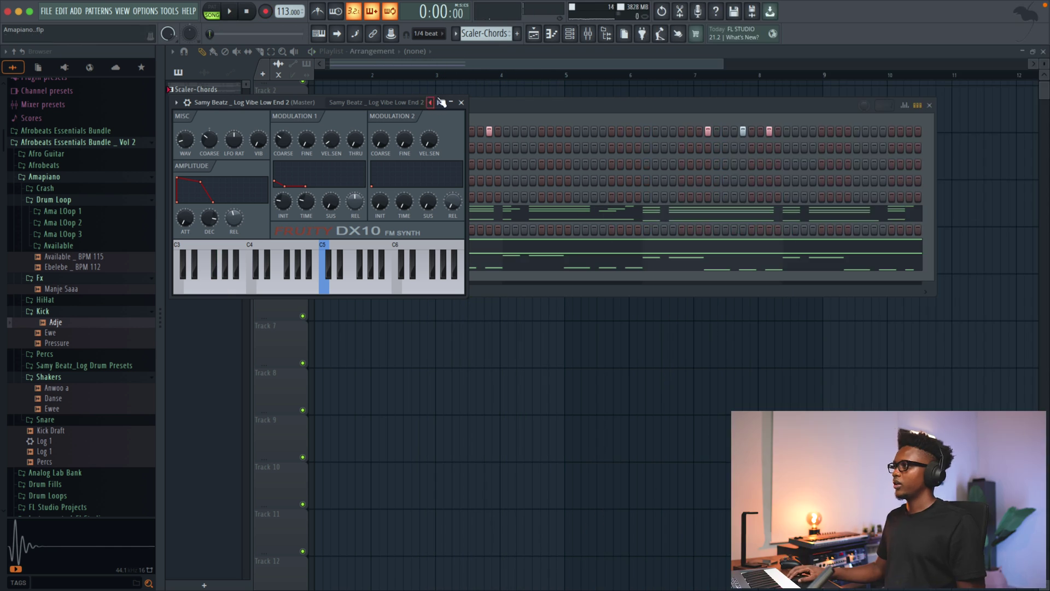
{"action": "left_click", "coordinate": [463, 104]}
{"action": "key", "text": "space"}
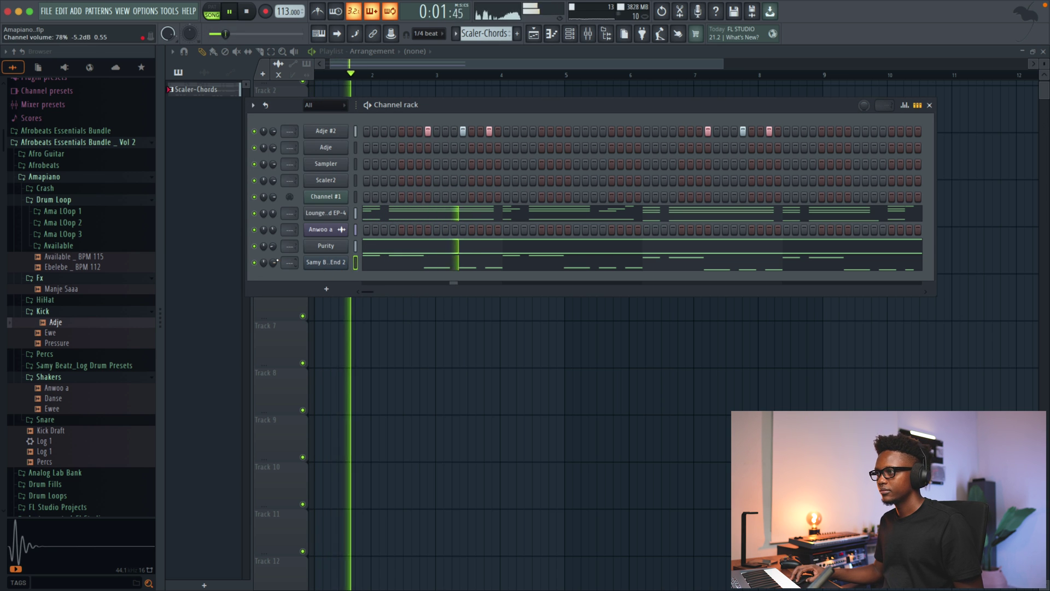
- Open the log drum's notes in the piano roll, raise the first low note to G2 and play the pattern
{"action": "left_click", "coordinate": [438, 261]}
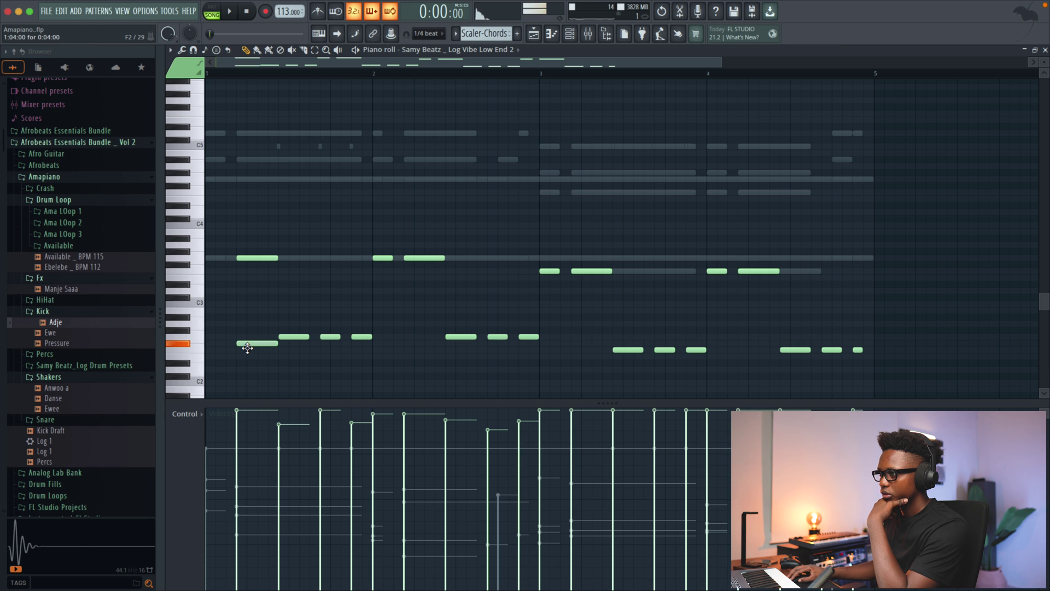
{"action": "double_click", "coordinate": [259, 260]}
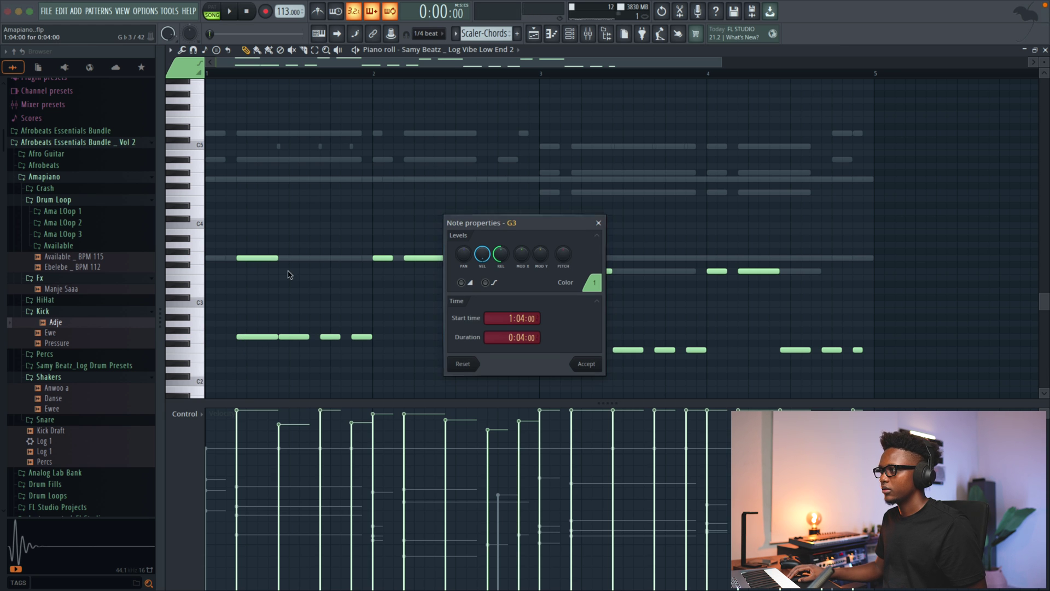
{"action": "left_click", "coordinate": [588, 365]}
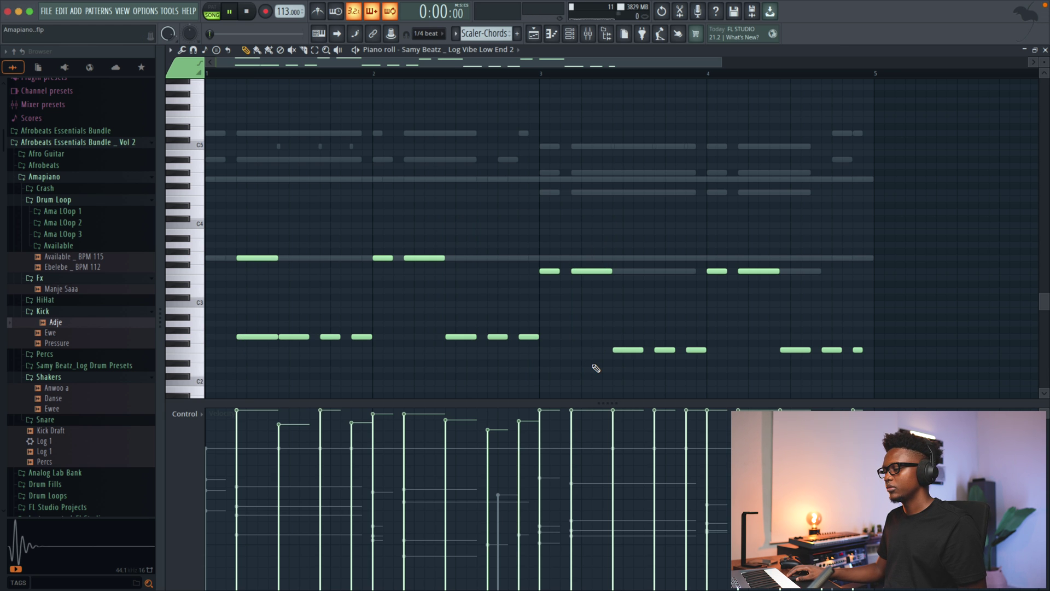
{"action": "key", "text": "space"}
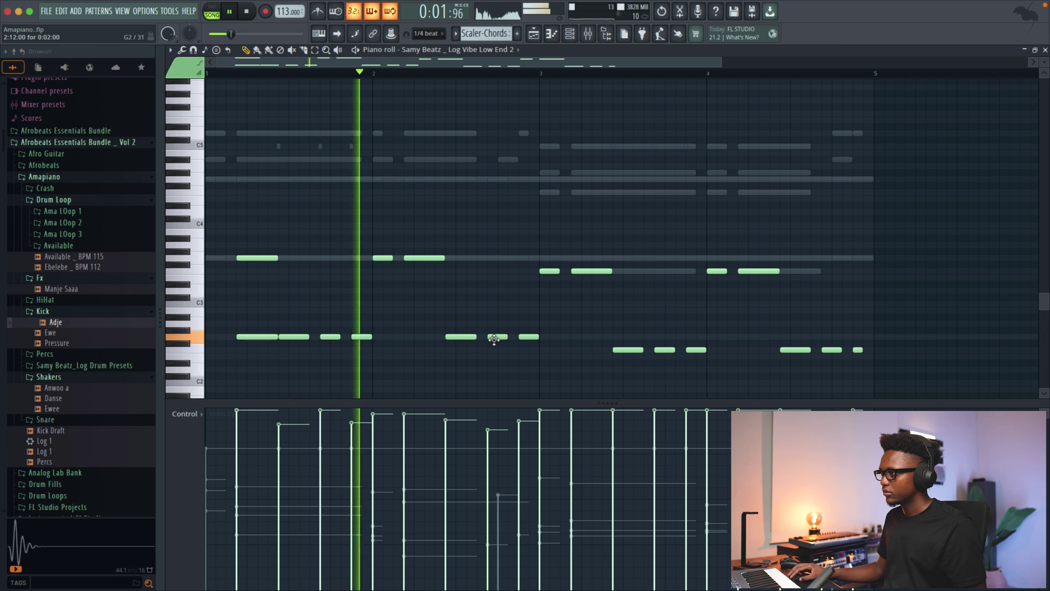
- Shorten the first G2 and G3 log drum notes by one step each and play the pattern from the start
{"action": "left_click_drag", "start_coordinate": [274, 341], "coordinate": [263, 342]}
{"action": "left_click_drag", "start_coordinate": [278, 261], "coordinate": [268, 261]}
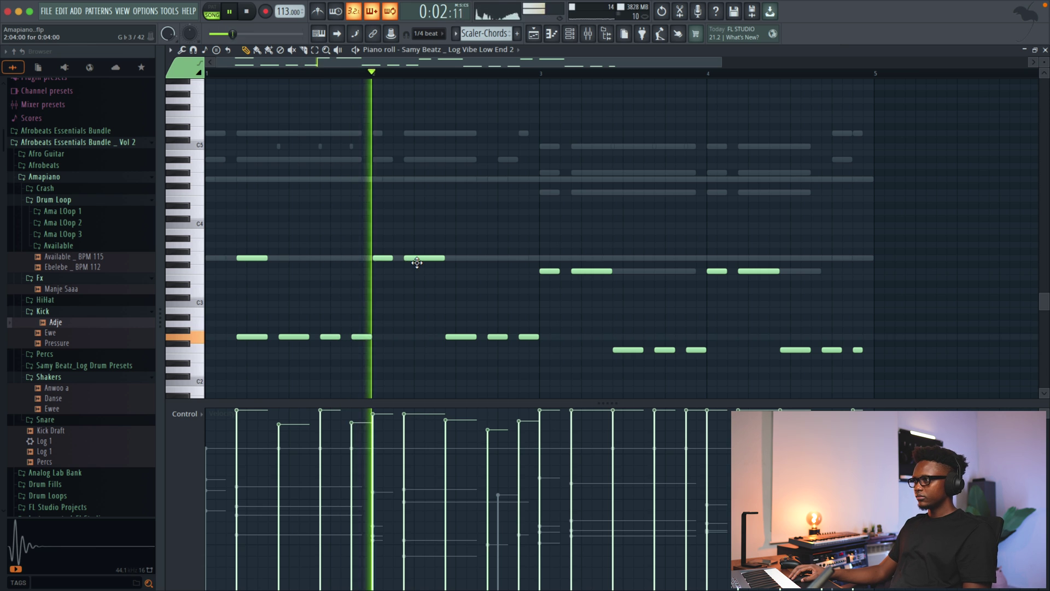
{"action": "key", "text": "space"}
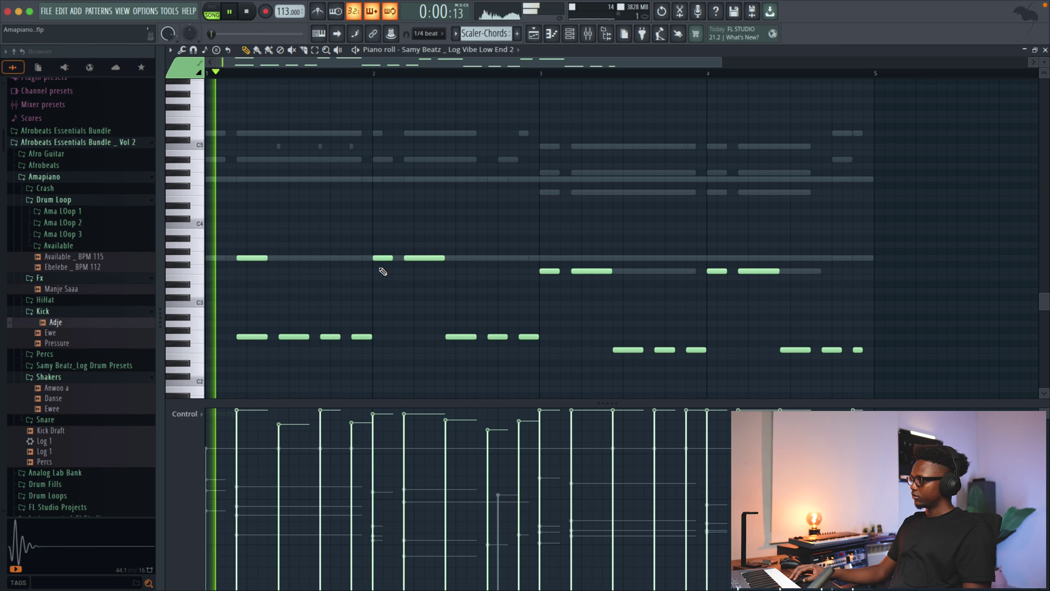
- Raise the log drum note starting bar 2 one octave to G4 and the second low note in bar 3 two octaves to F4
{"action": "key", "text": "space"}
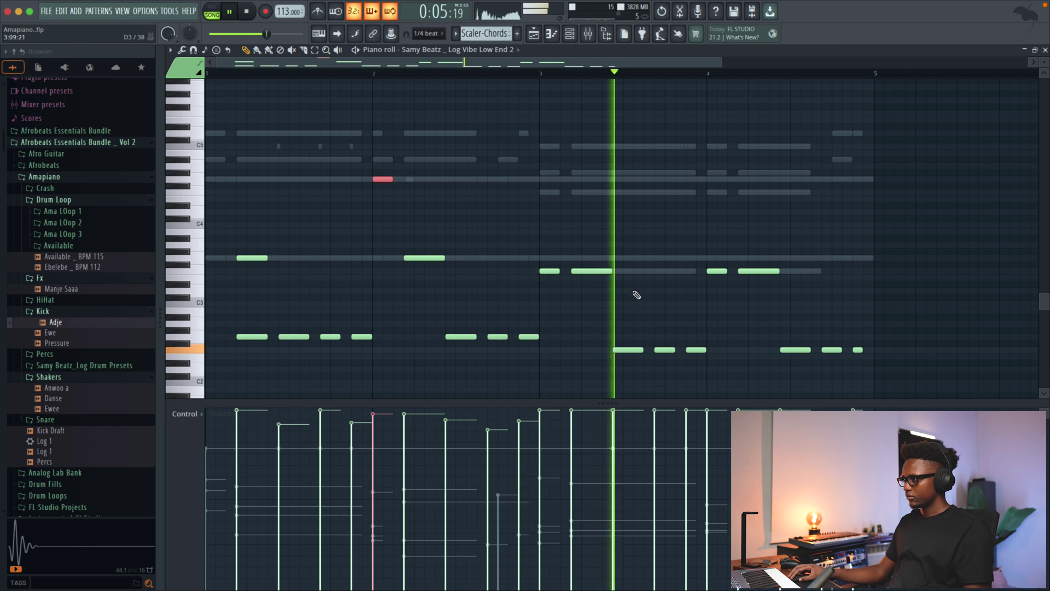
{"action": "key", "text": "space"}
{"action": "key", "text": "space"}
{"action": "left_click", "coordinate": [665, 350]}
{"action": "key", "text": "ctrl+Up"}
{"action": "key", "text": "ctrl+Up"}
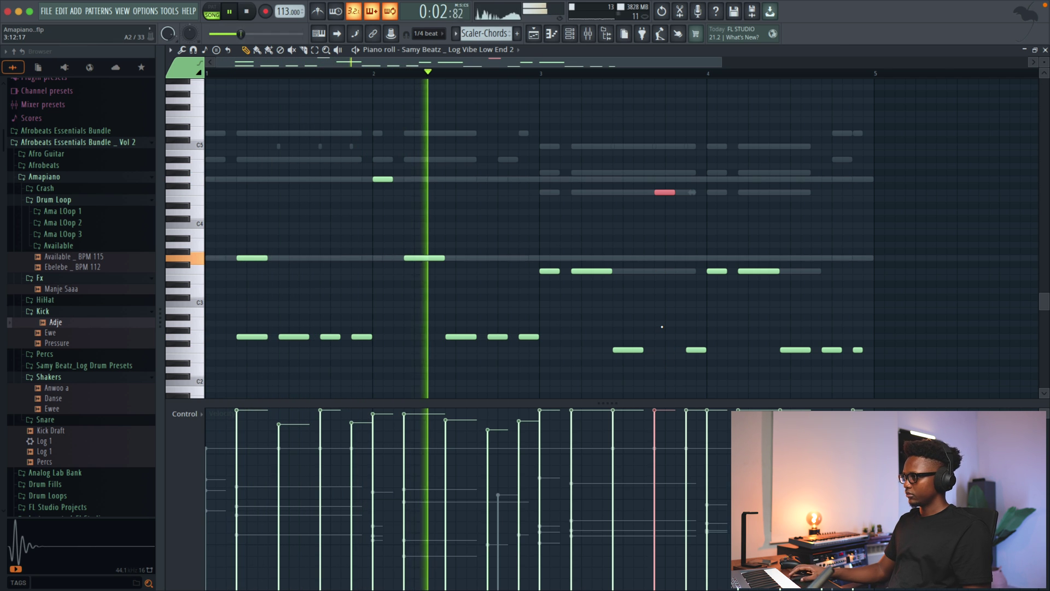
- Raise the last log drum note of bar 2 one octave to G3, listen to the pattern and close the piano roll
{"action": "left_click", "coordinate": [523, 336]}
{"action": "key", "text": "ctrl+Up"}
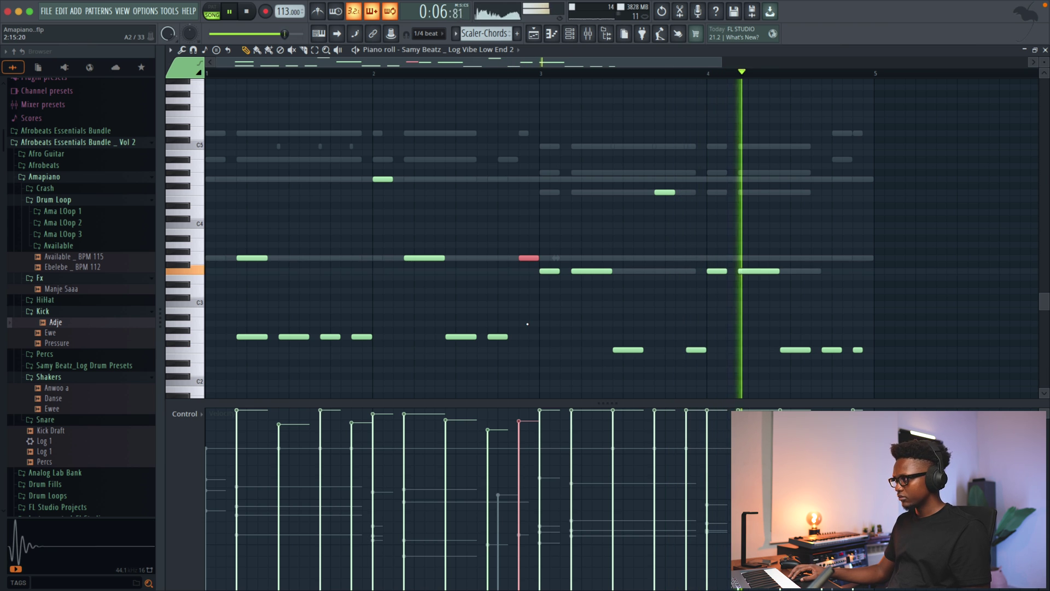
{"action": "scroll", "coordinate": [692, 301], "scroll_direction": "down", "scroll_amount": 3}
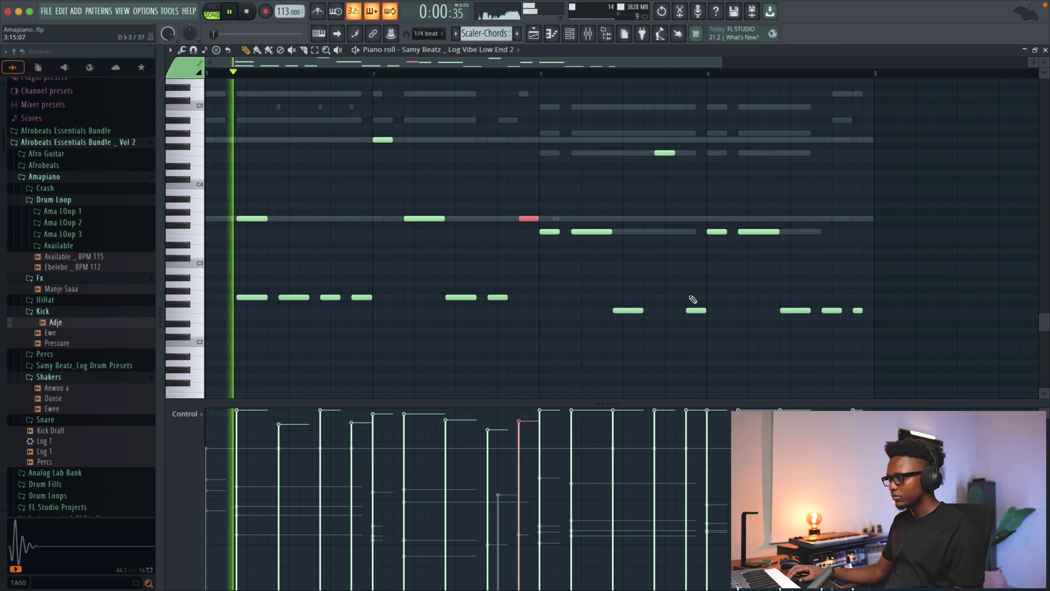
{"action": "scroll", "coordinate": [603, 224], "scroll_direction": "down", "scroll_amount": 3}
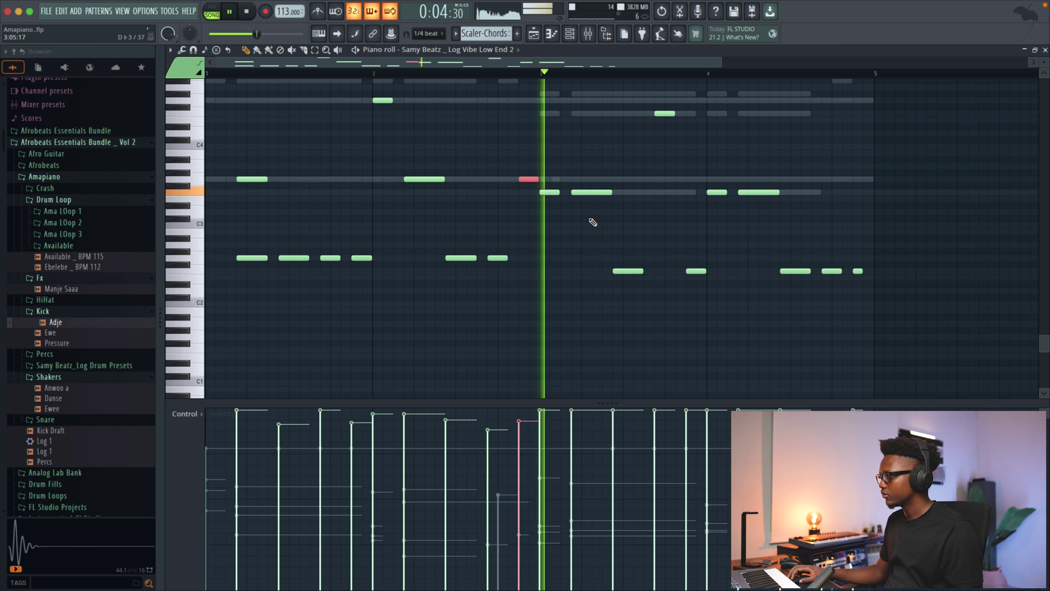
{"action": "left_click", "coordinate": [1045, 49]}
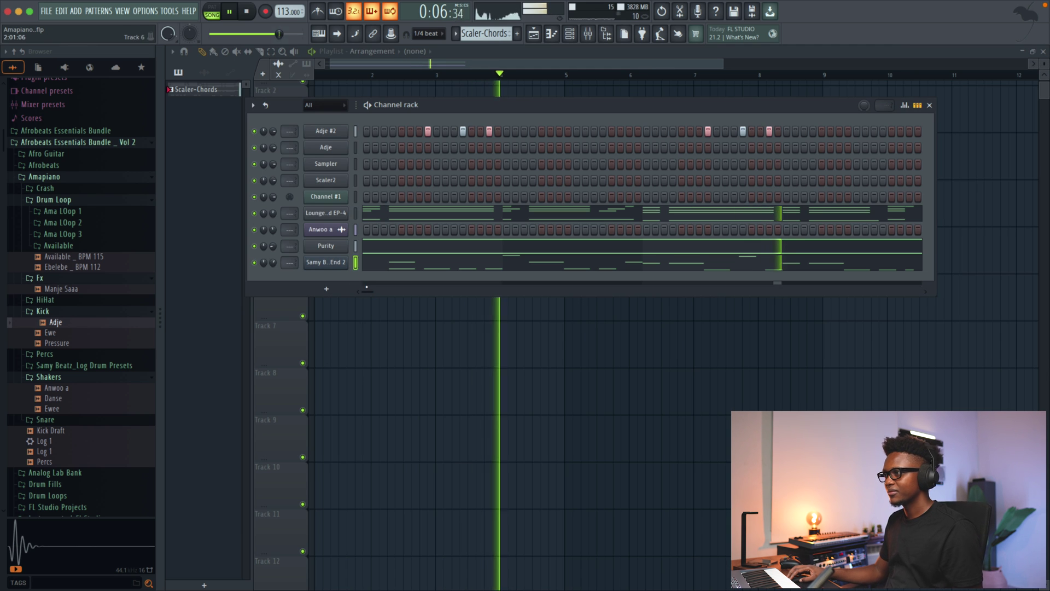
{"action": "key", "text": "space"}
- Double the log drum bassline on a cloned Fruity DX10 channel that uses the eFlute preset
{"action": "right_click", "coordinate": [326, 263]}
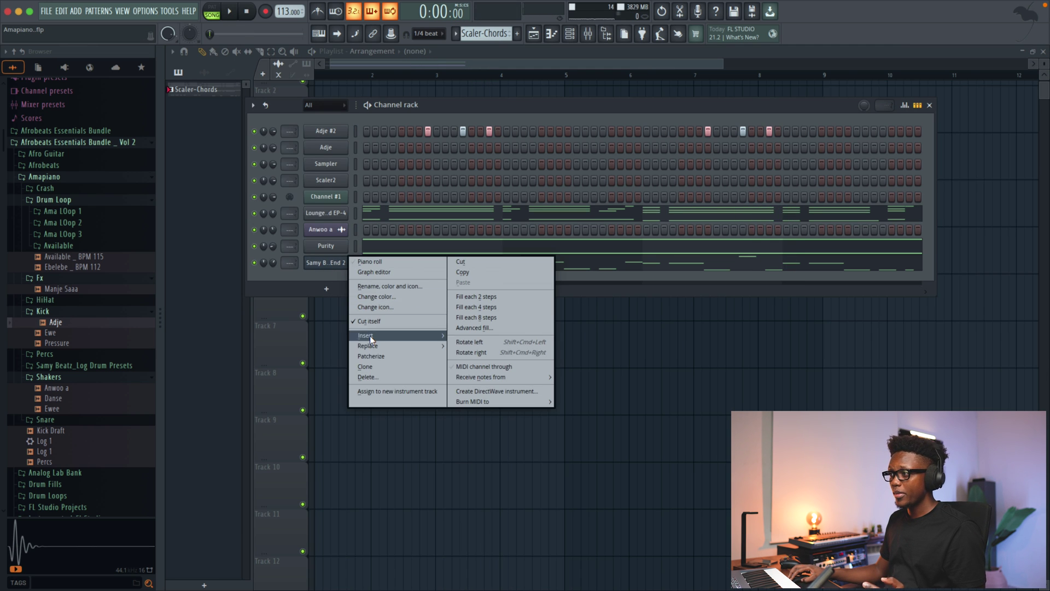
{"action": "left_click", "coordinate": [364, 367]}
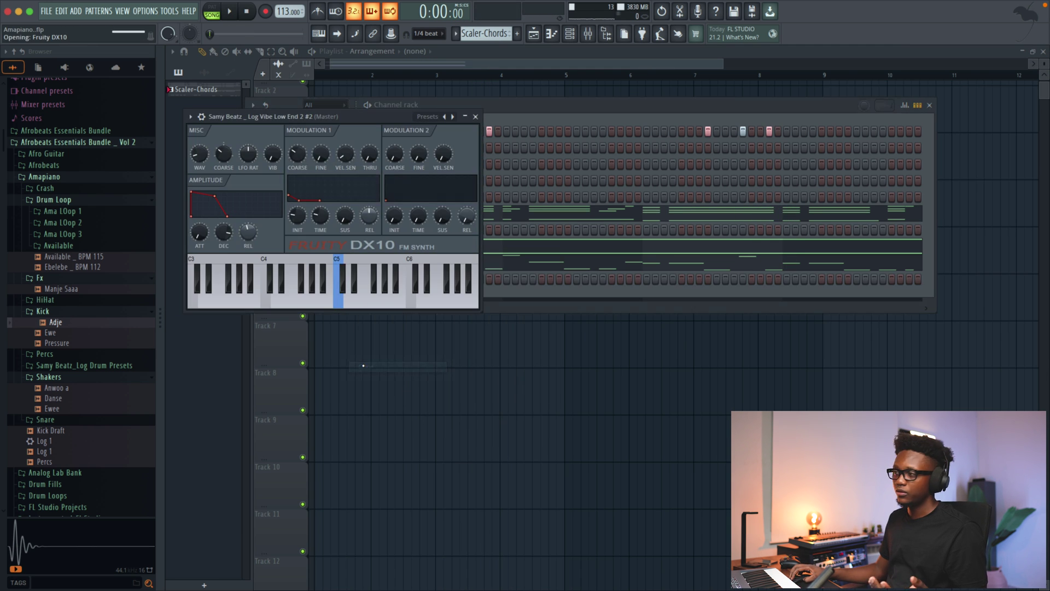
{"action": "left_click", "coordinate": [445, 117]}
{"action": "left_click", "coordinate": [463, 120]}
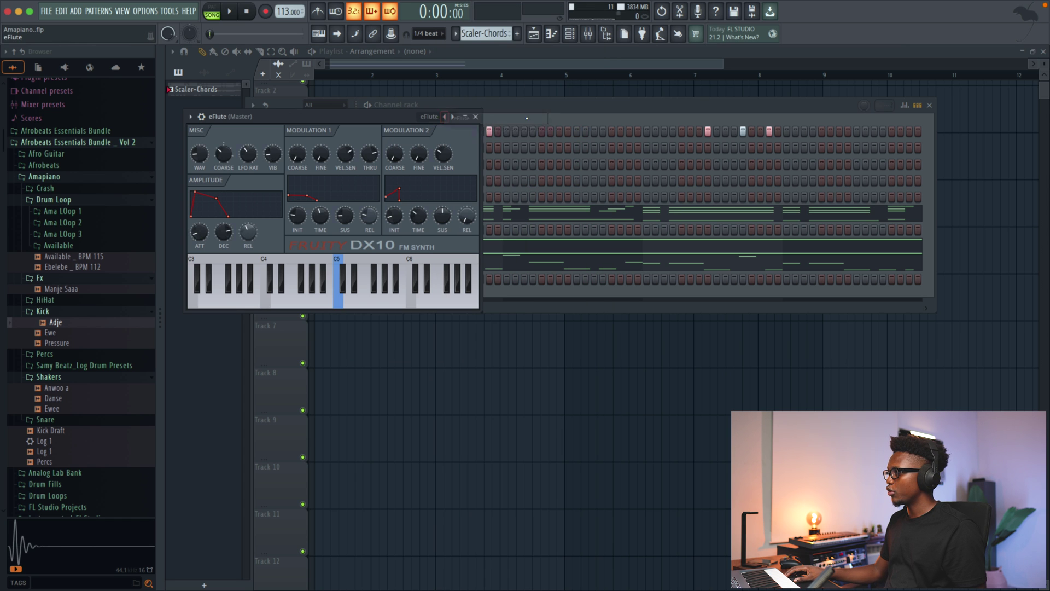
{"action": "left_click", "coordinate": [476, 117]}
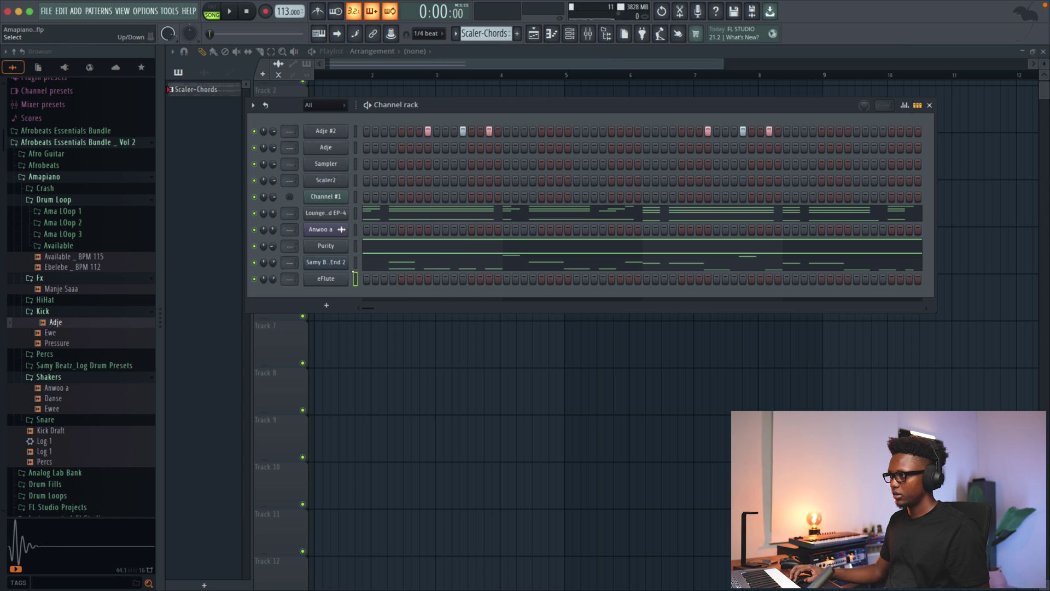
{"action": "left_click", "coordinate": [356, 279]}
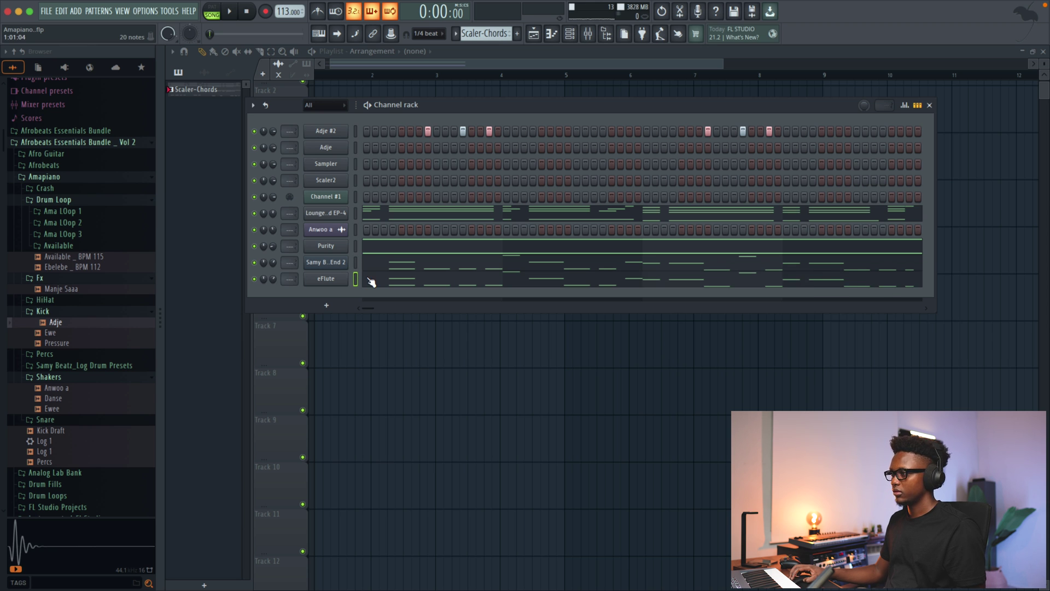
- Audition samples in the Amapiano Percs folder and add Clappy as a new channel above Adje #2
{"action": "left_click", "coordinate": [54, 200]}
{"action": "left_click", "coordinate": [83, 288]}
{"action": "left_click", "coordinate": [52, 220]}
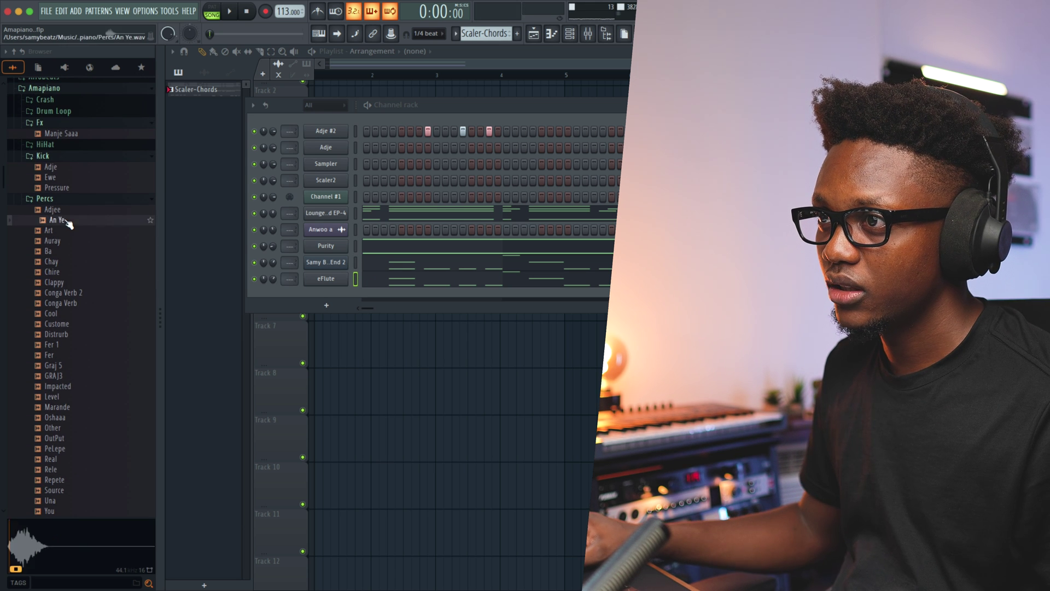
{"action": "left_click", "coordinate": [57, 273]}
{"action": "left_click_drag", "start_coordinate": [60, 279], "coordinate": [332, 117]}
{"action": "key", "text": "space"}
{"action": "key", "text": "space"}
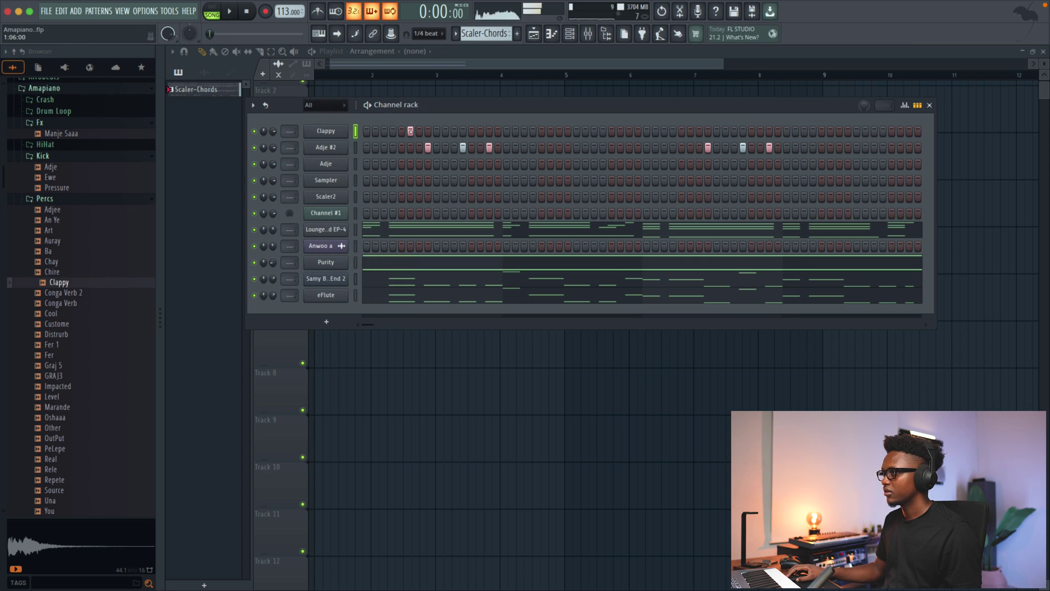
- Program Clappy hits on step 5 and every eighth step after it across all four bars
{"action": "left_click", "coordinate": [472, 131]}
{"action": "left_click", "coordinate": [541, 132]}
{"action": "left_click", "coordinate": [611, 132]}
{"action": "left_click", "coordinate": [682, 132]}
{"action": "left_click", "coordinate": [752, 132]}
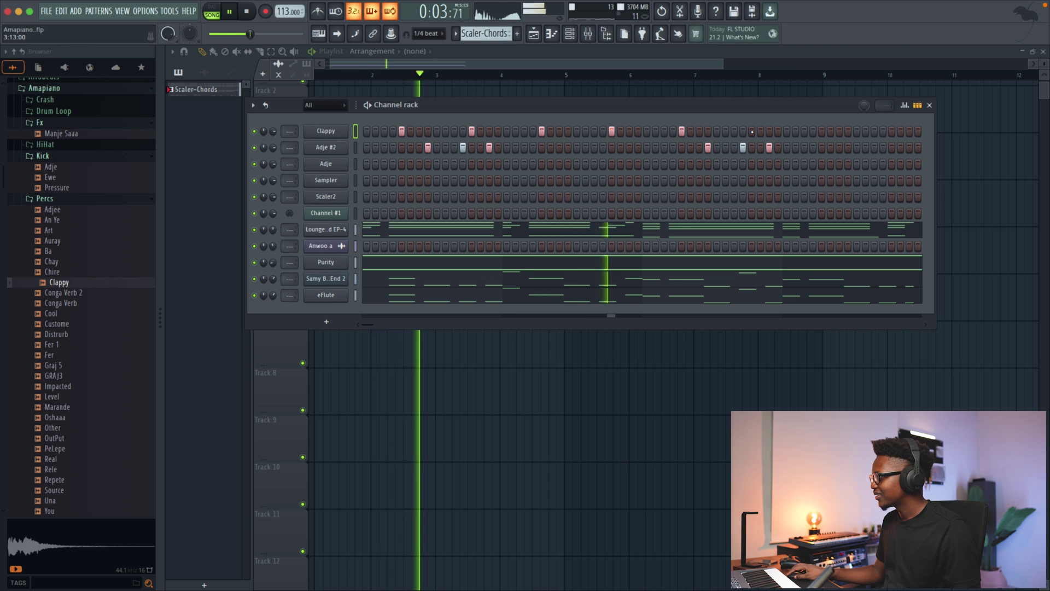
{"action": "left_click", "coordinate": [822, 132]}
{"action": "left_click", "coordinate": [892, 131]}
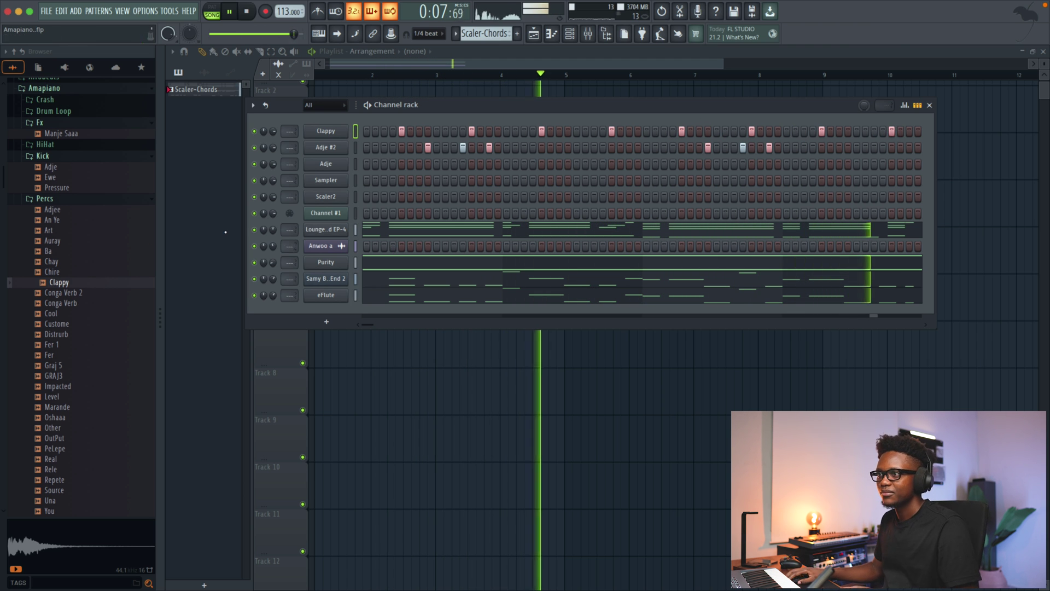
- Audition the Chay percussion sample and add it as a channel between Clappy and Adje #2
{"action": "key", "text": "space"}
{"action": "left_click", "coordinate": [55, 263]}
{"action": "left_click", "coordinate": [54, 265]}
{"action": "left_click_drag", "start_coordinate": [339, 146], "coordinate": [337, 140]}
- Program Chay hits on steps 8, 11 and 13 of the first bar, checking them with playback
{"action": "left_click", "coordinate": [419, 147]}
{"action": "key", "text": "space"}
{"action": "left_click", "coordinate": [427, 148]}
{"action": "left_click", "coordinate": [454, 148]}
{"action": "key", "text": "space"}
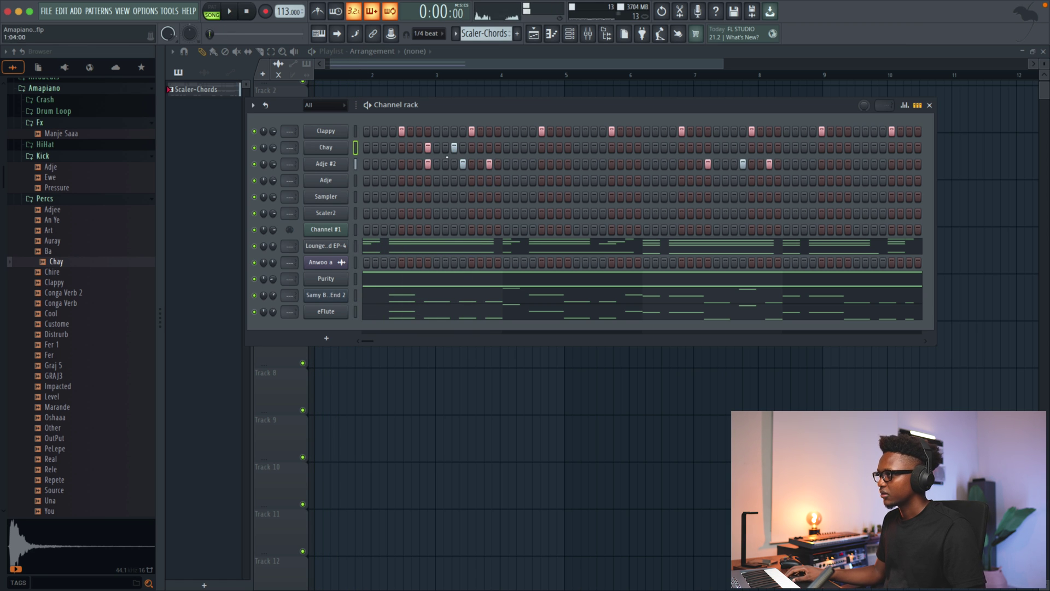
{"action": "left_click", "coordinate": [472, 148]}
- Lower the velocity of the second Chay hit to about 40% and the third to about 21%
{"action": "key", "text": "space"}
{"action": "left_click", "coordinate": [905, 106]}
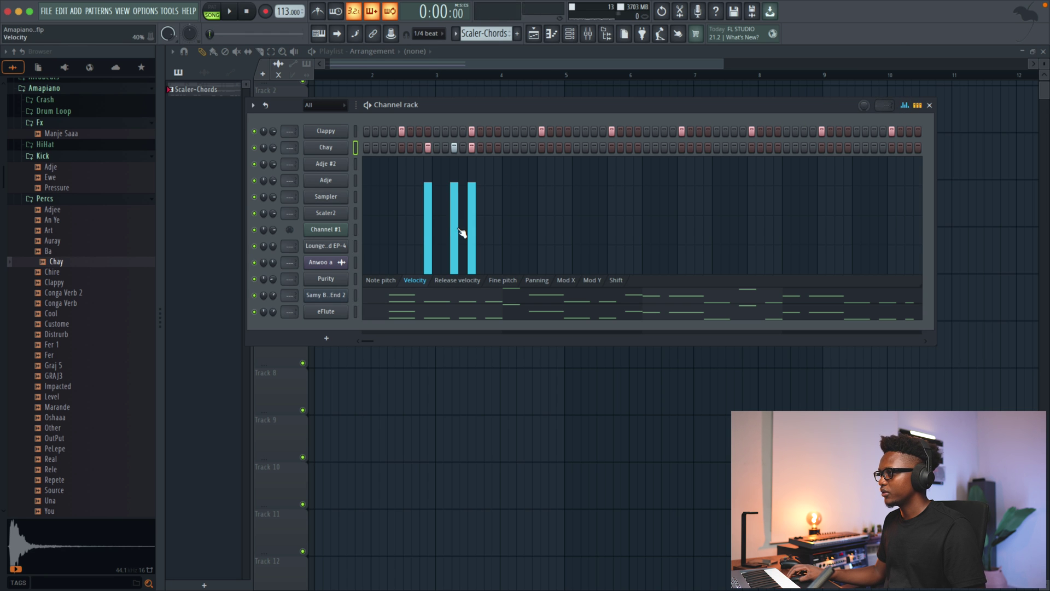
{"action": "left_click", "coordinate": [474, 252]}
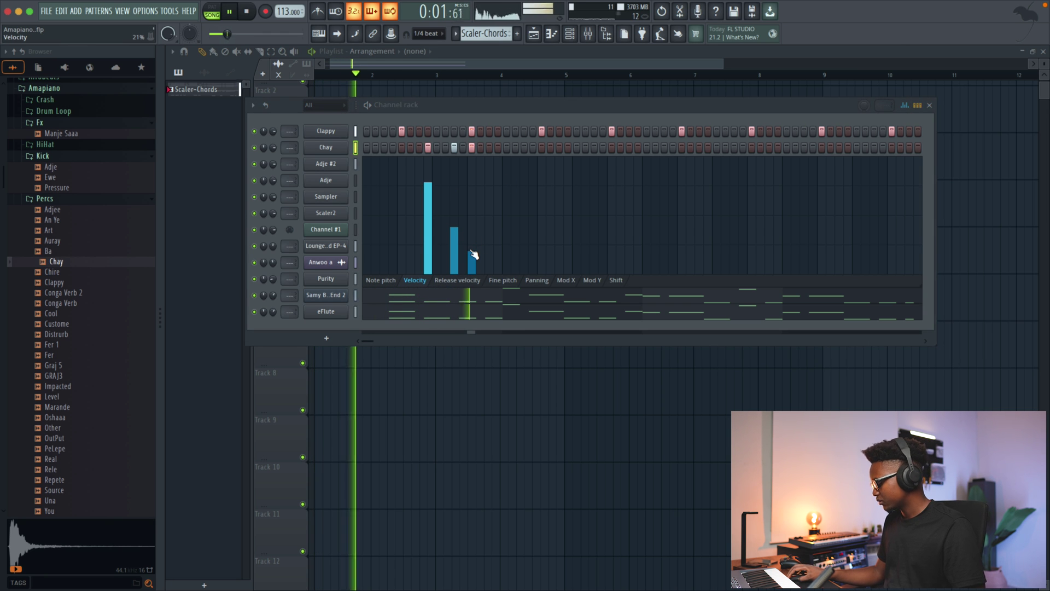
- Duplicate the one-bar Chay pattern across all four bars in the piano roll and listen to the beat
{"action": "right_click", "coordinate": [326, 147]}
{"action": "left_click", "coordinate": [369, 147]}
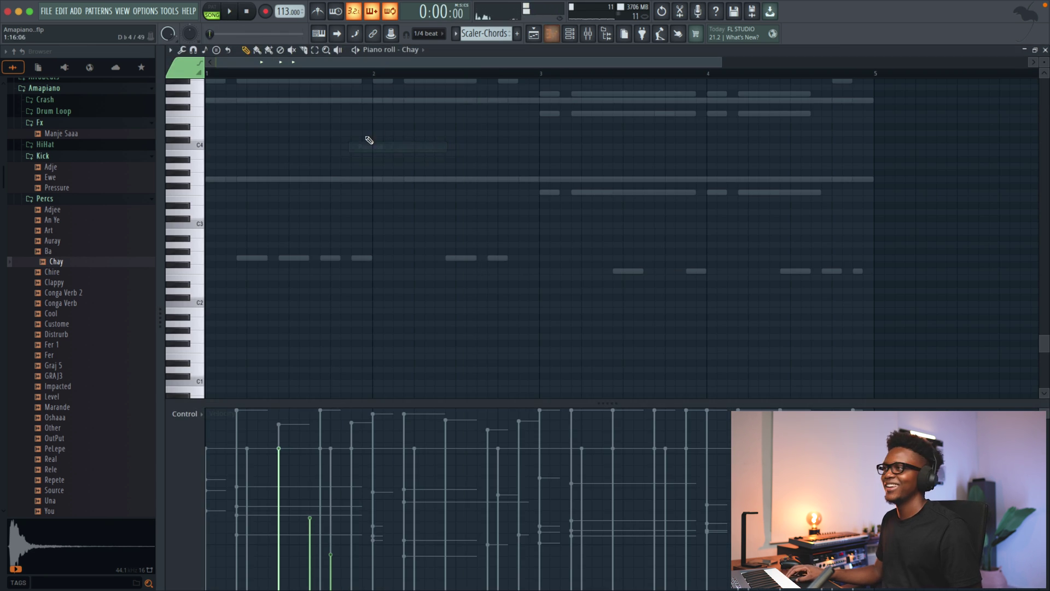
{"action": "key", "text": "ctrl+b"}
{"action": "key", "text": "ctrl+b"}
{"action": "key", "text": "ctrl+b"}
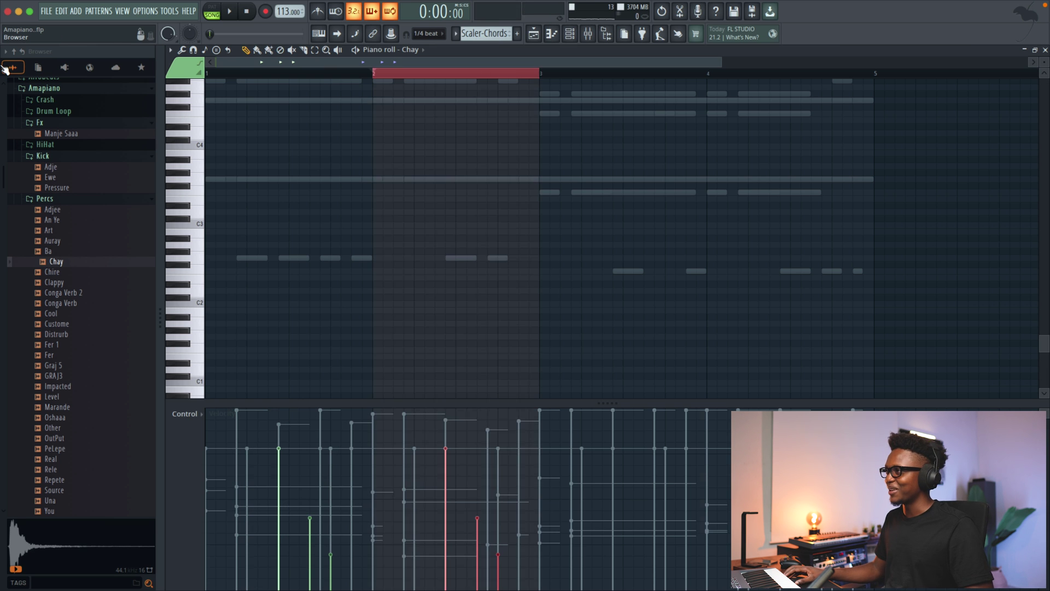
{"action": "key", "text": "space"}
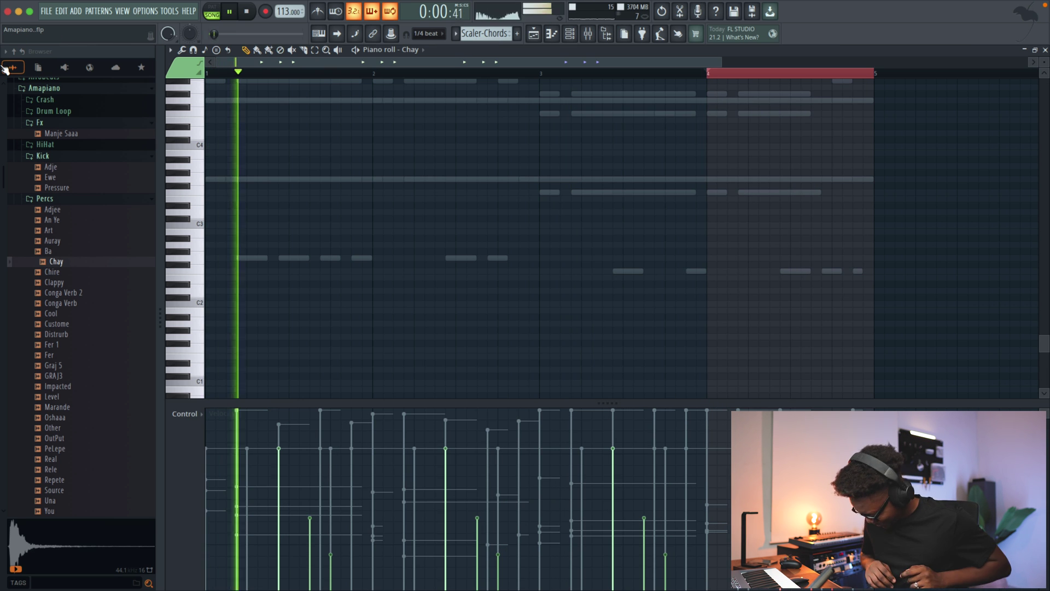
{"action": "key", "text": "space"}
{"action": "key", "text": "space"}
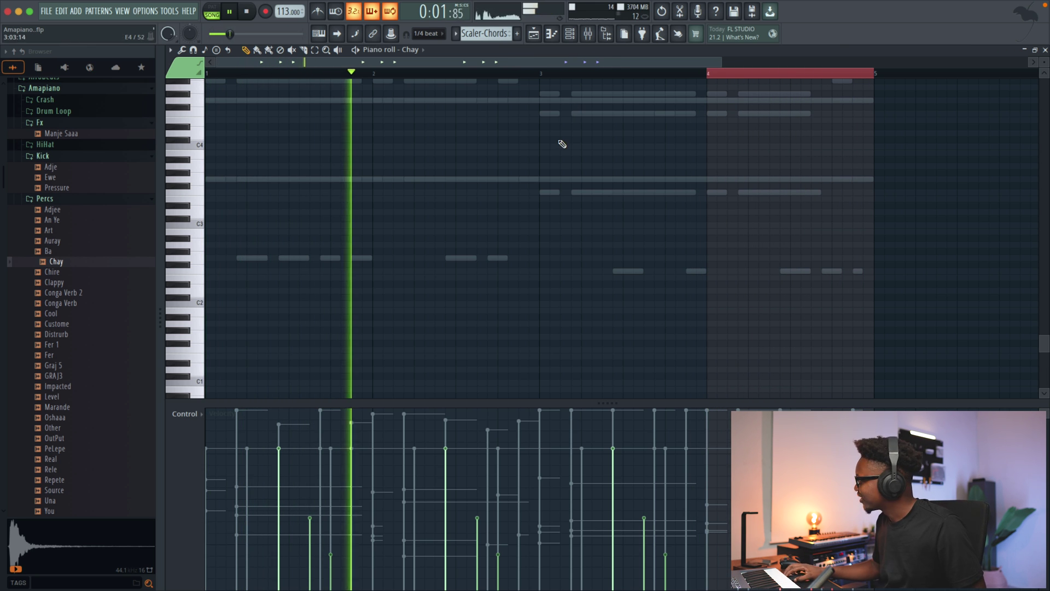
{"action": "left_click", "coordinate": [1046, 49]}
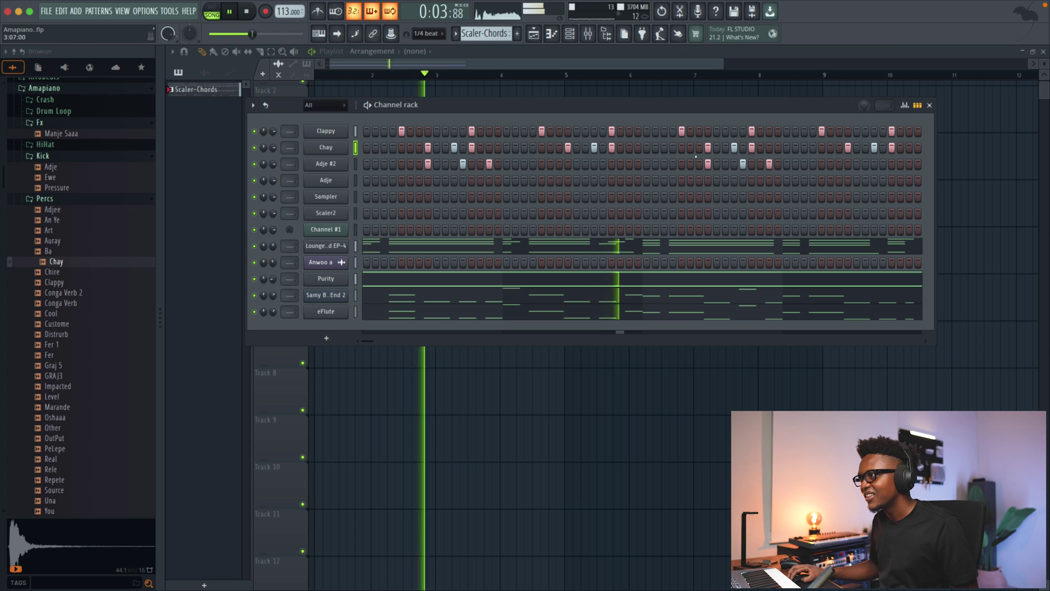
- Audition the Repete, Rele, Real, PeLepe and OutPut percussion samples
{"action": "left_click", "coordinate": [55, 480]}
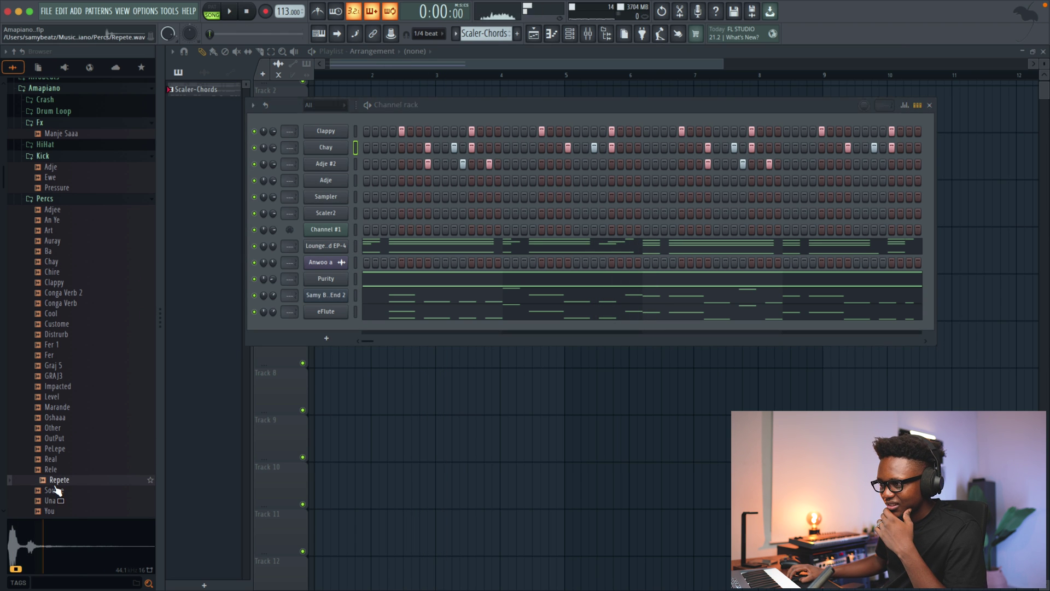
{"action": "left_click", "coordinate": [53, 469]}
{"action": "left_click", "coordinate": [52, 459]}
{"action": "left_click", "coordinate": [55, 449]}
{"action": "left_click", "coordinate": [57, 438]}
- Add the Source sample below Adje #2 with hits on steps 8 and 40 and its channel volume at about 35%
{"action": "left_click_drag", "start_coordinate": [60, 426], "coordinate": [405, 335]}
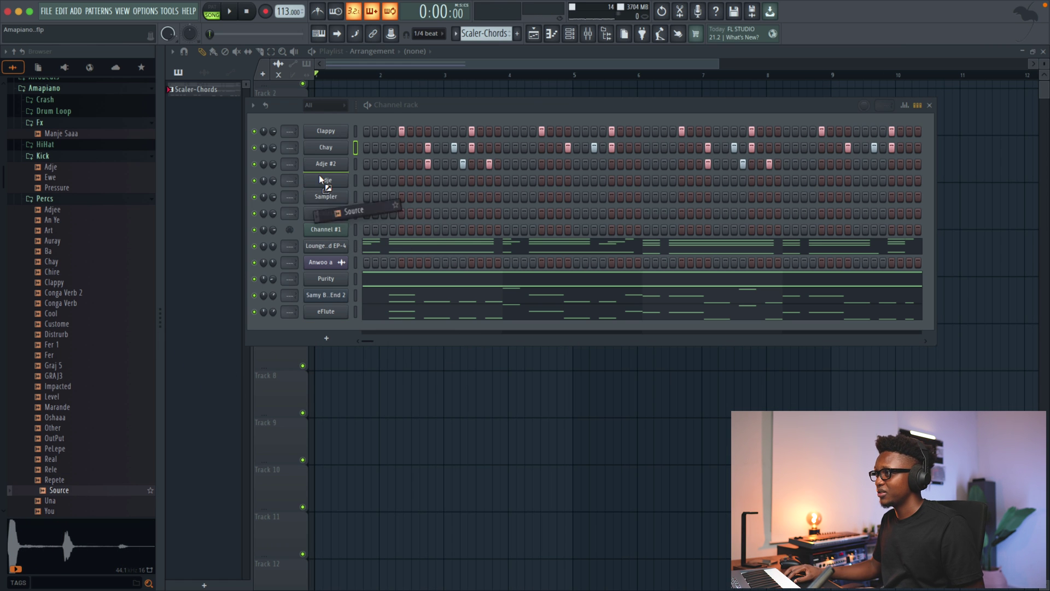
{"action": "left_click_drag", "start_coordinate": [323, 175], "coordinate": [326, 180]}
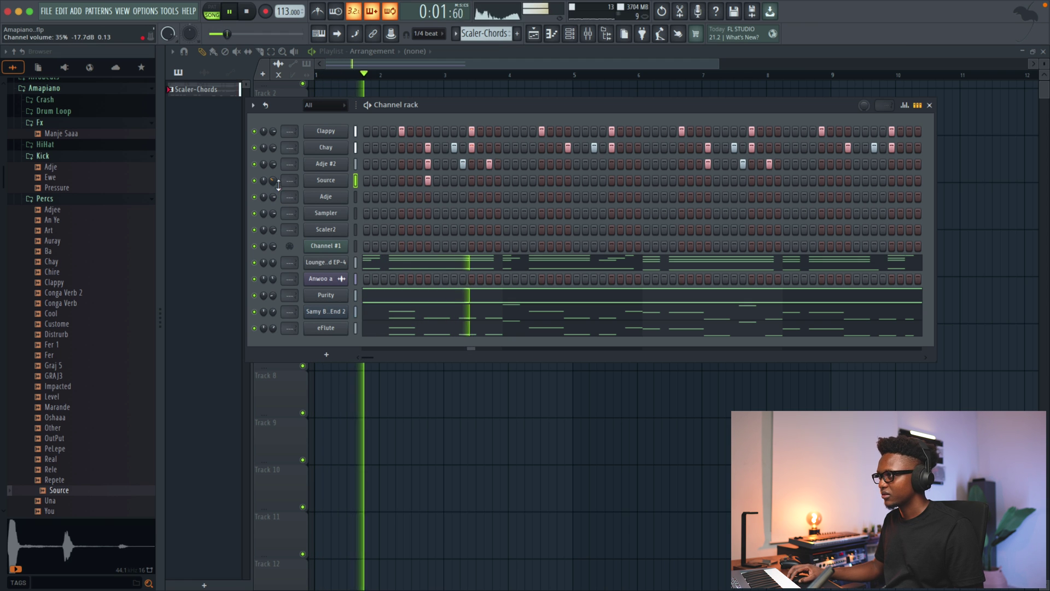
{"action": "left_click", "coordinate": [708, 180]}
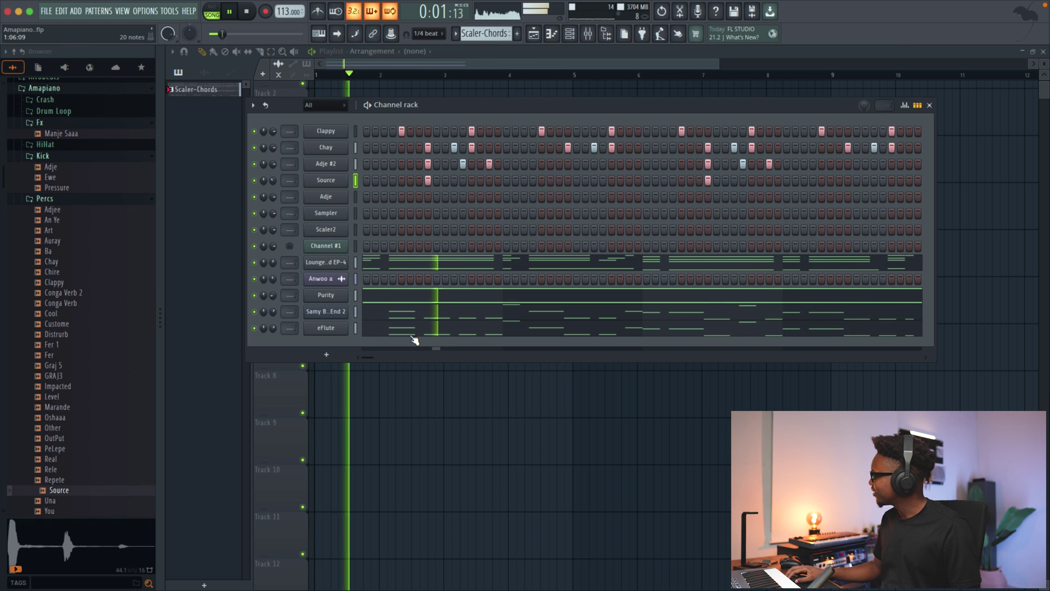
{"action": "key", "text": "space"}
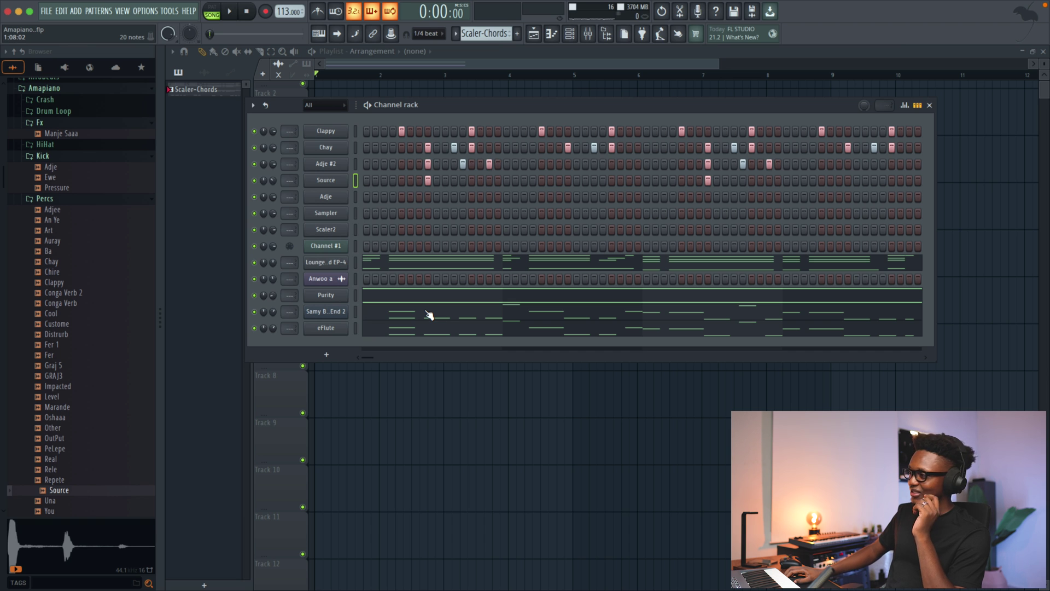
- Add a second Purity channel and load the Tek Blow preset from the Woodwind category
{"action": "left_click", "coordinate": [327, 355]}
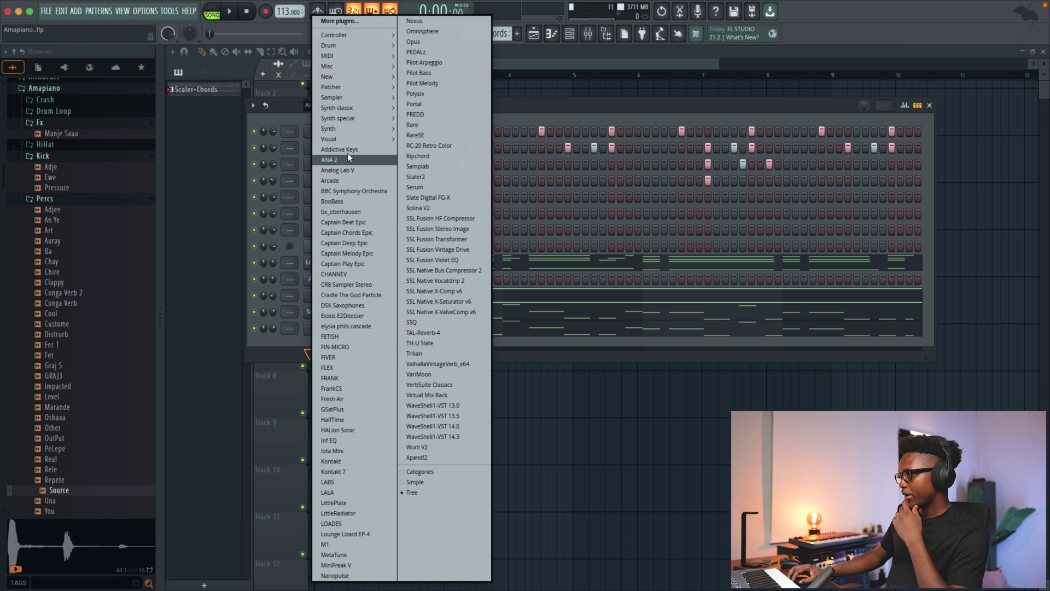
{"action": "mouse_move", "coordinate": [340, 127]}
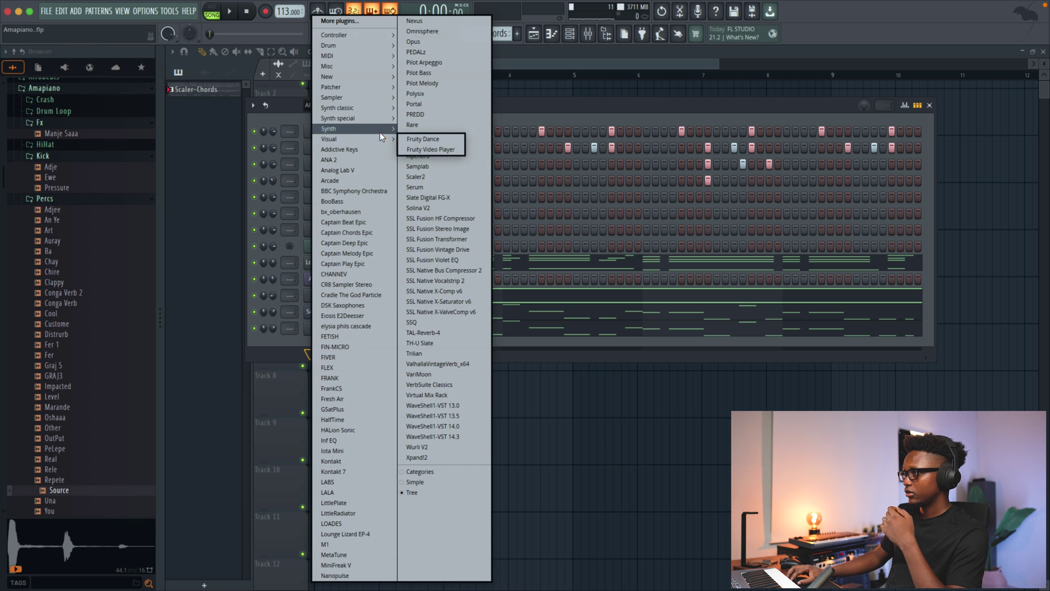
{"action": "left_click", "coordinate": [418, 149]}
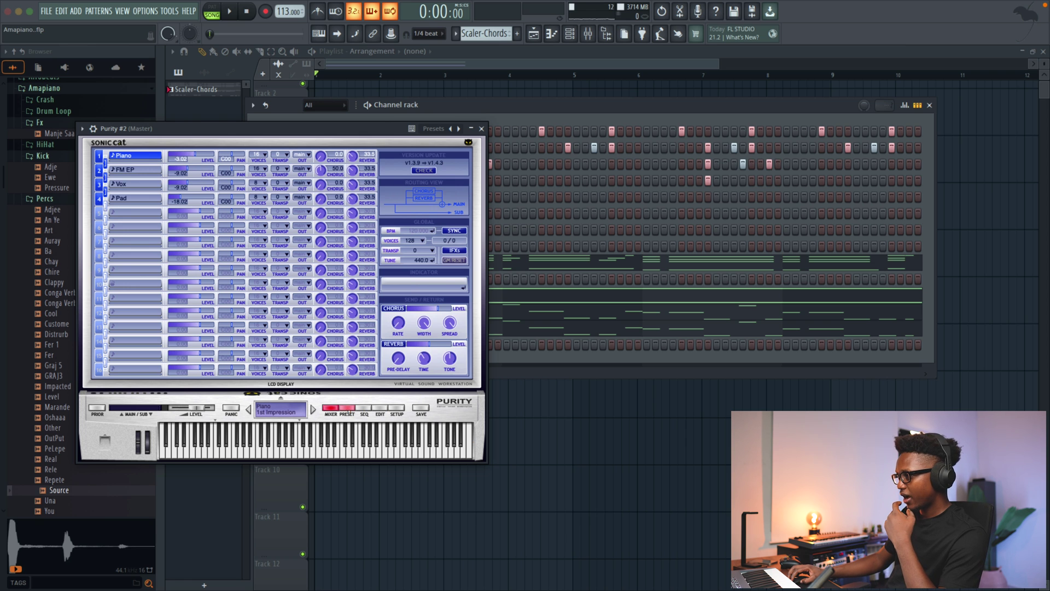
{"action": "left_click", "coordinate": [347, 408]}
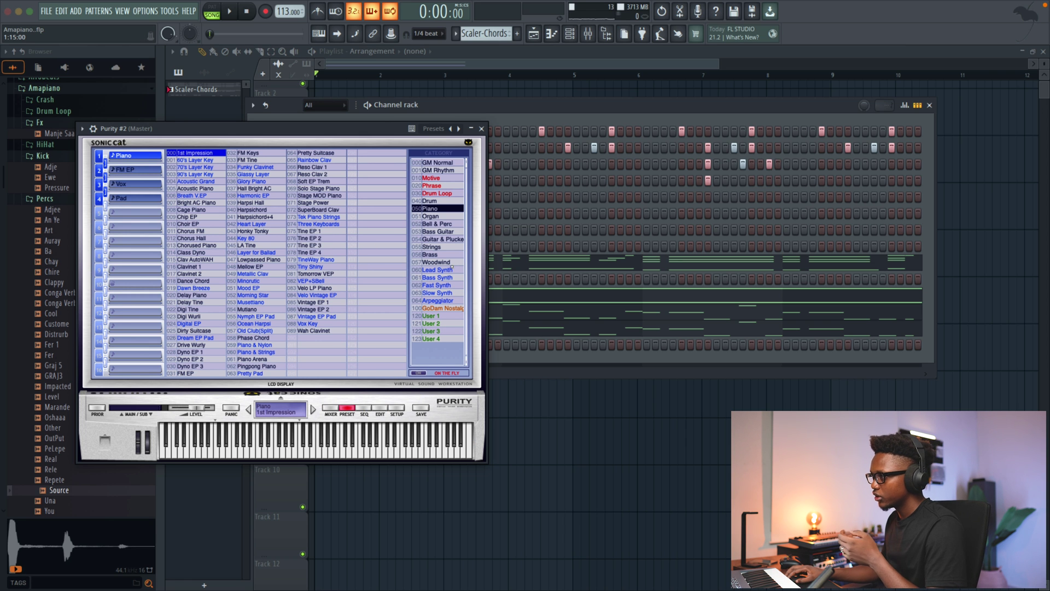
{"action": "left_click", "coordinate": [432, 262]}
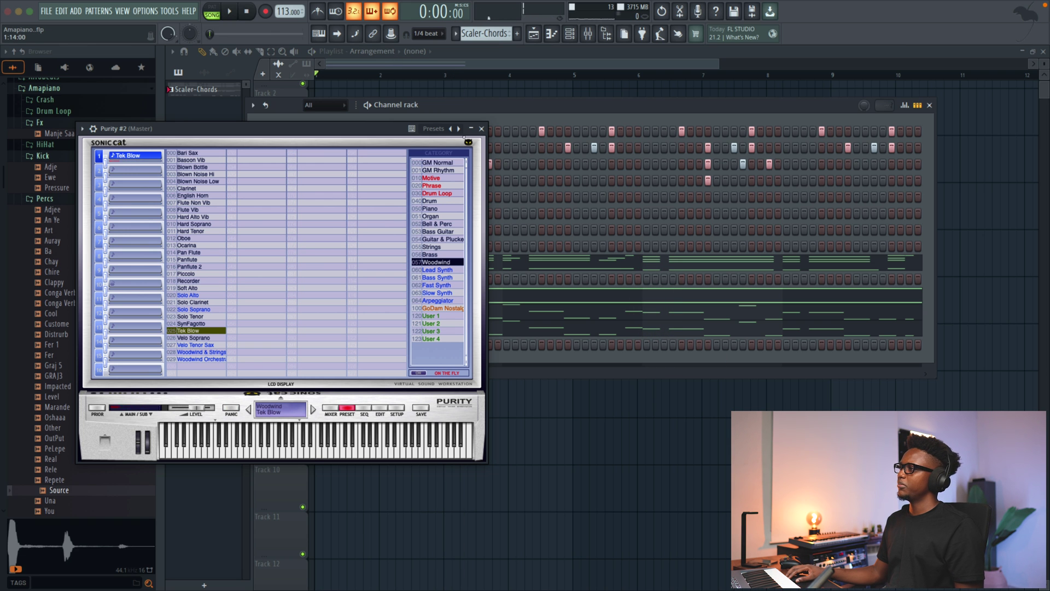
{"action": "left_click", "coordinate": [481, 129]}
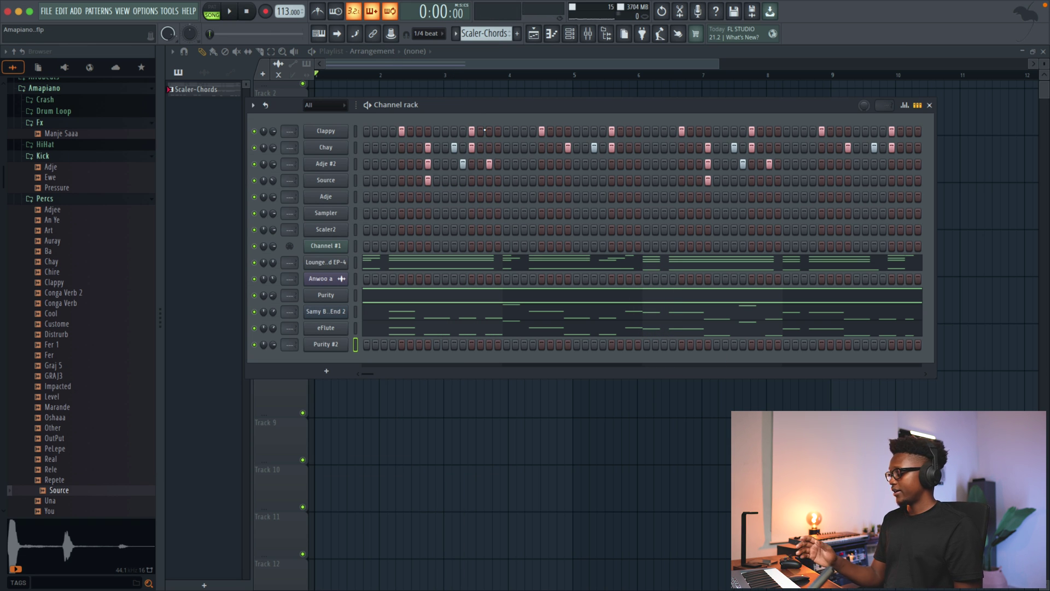